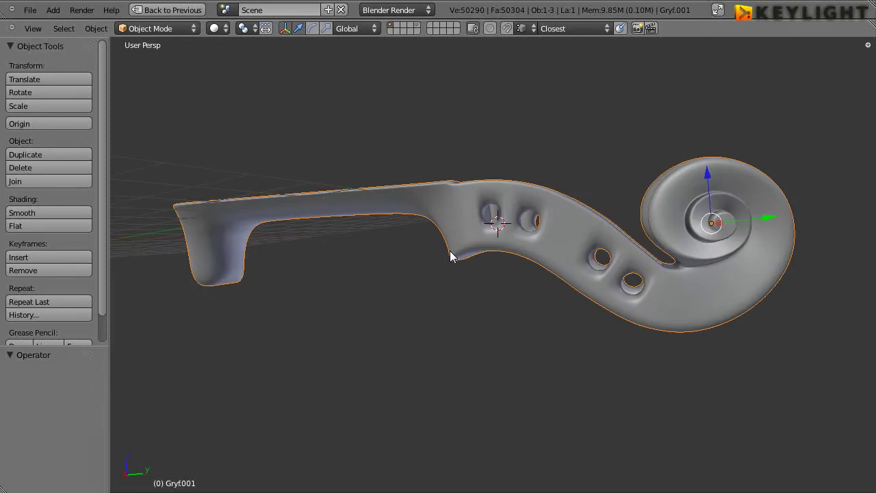
Step: Orbit around the violin scroll to inspect it side-on, from above and toward the heel
mouse_move(625, 283)
middle_down()
mouse_move(570, 190)
mouse_move(673, 230)
mouse_move(512, 230)
mouse_move(381, 162)
mouse_move(290, 180)
mouse_move(287, 221)
middle_up()
mouse_move(480, 297)
middle_down()
mouse_move(541, 233)
mouse_move(515, 180)
middle_up()
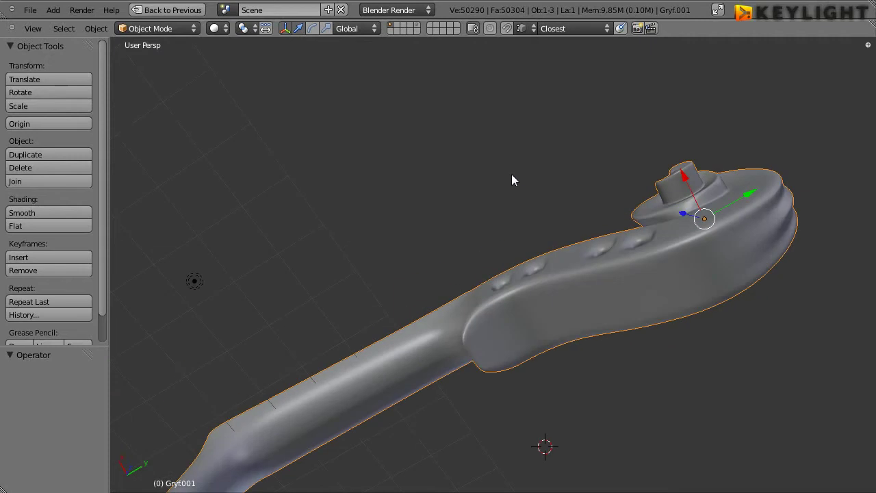
mouse_move(519, 313)
middle_down()
mouse_move(651, 367)
mouse_move(421, 409)
mouse_move(509, 251)
mouse_move(326, 309)
mouse_move(558, 324)
mouse_move(608, 352)
mouse_move(579, 404)
mouse_move(601, 184)
mouse_move(646, 358)
mouse_move(610, 391)
mouse_move(524, 372)
mouse_move(504, 412)
middle_up()
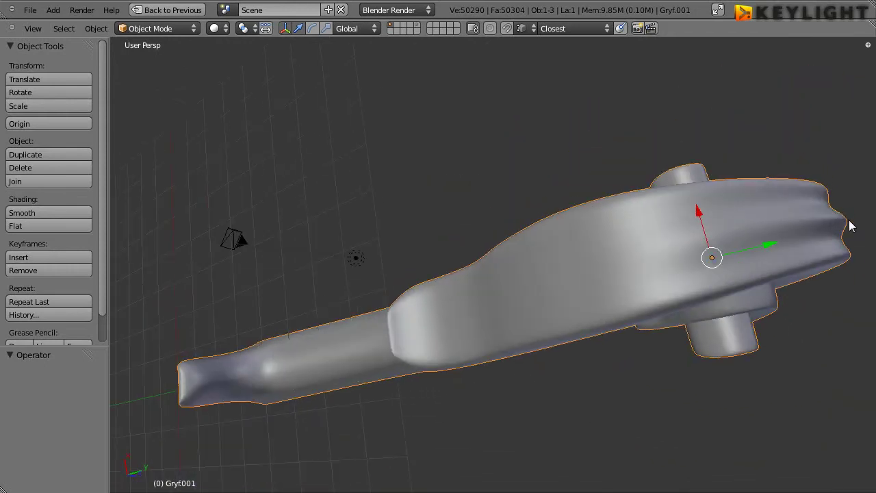
middle_drag(462, 300, 543, 276)
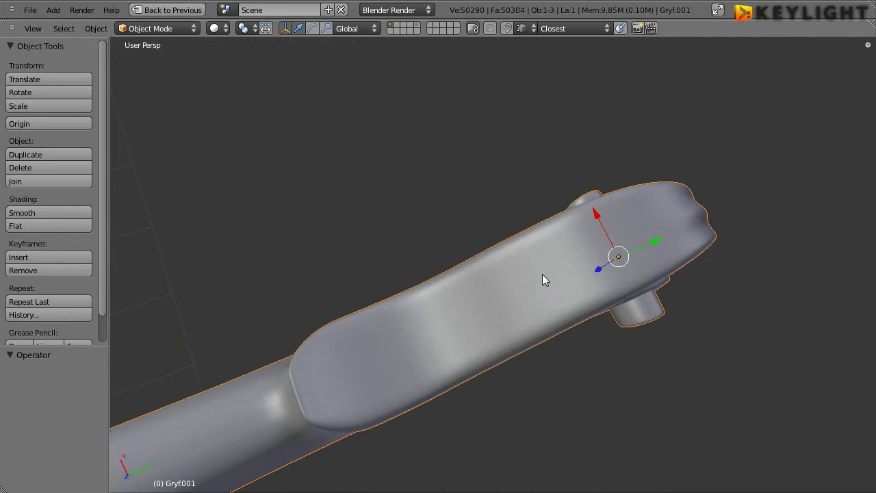
Step: Cancel an accidental rotation and return to the four-view layout
key(r)
right_click(551, 295)
key(ctrl+Up)
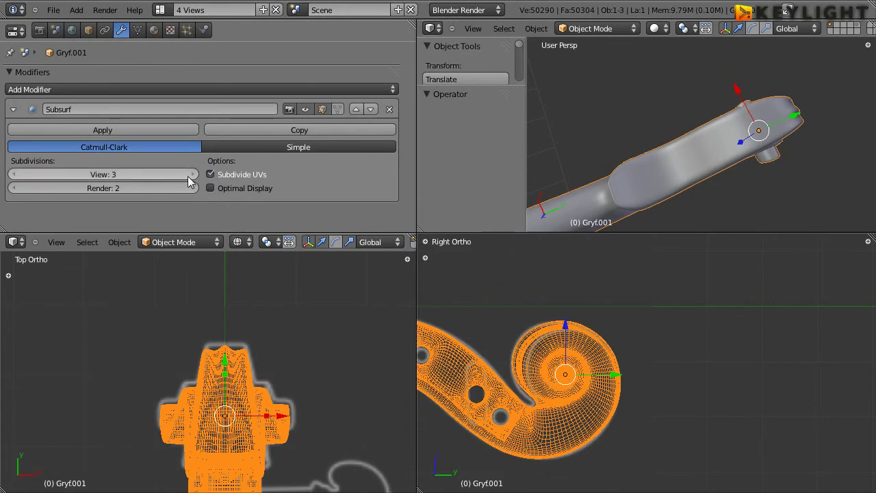
Step: Maximize the perspective view, enter Edit Mode on Gryf.001, and select vertices down the heel
key(ctrl+Up)
key(Tab)
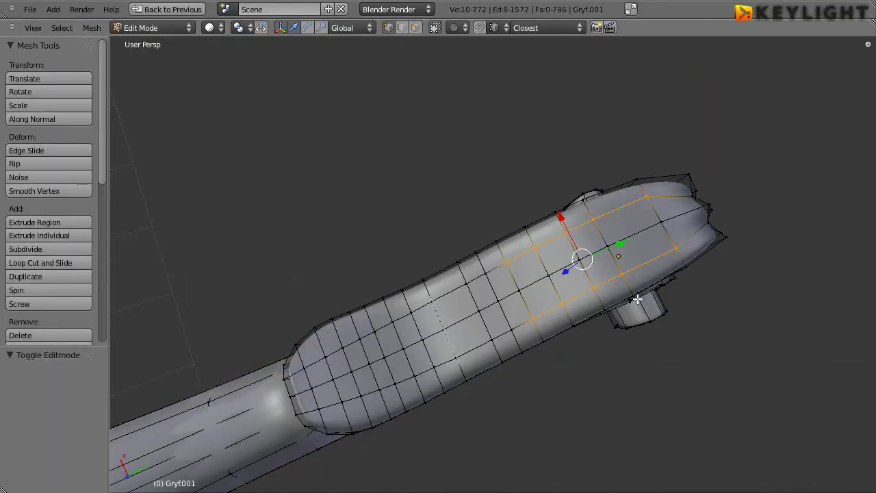
right_click(653, 198)
ctrl+right_click(593, 222)
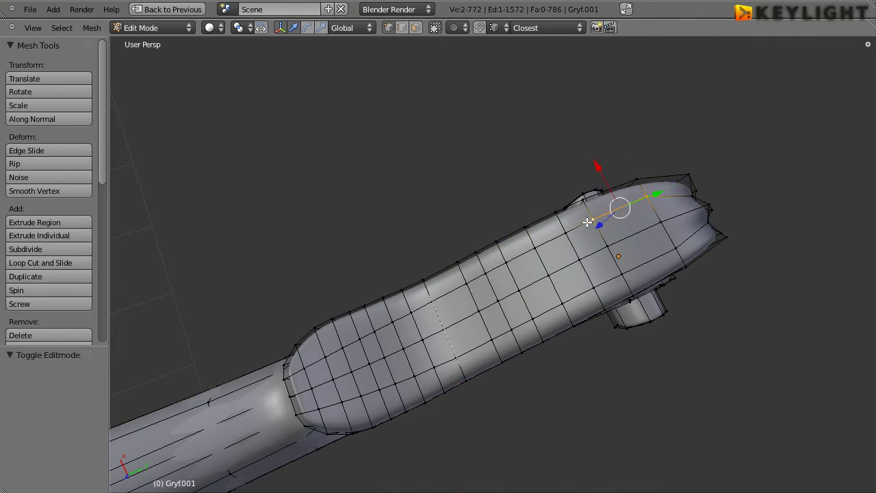
ctrl+right_click(561, 235)
ctrl+right_click(512, 263)
ctrl+right_click(481, 276)
ctrl+right_click(463, 285)
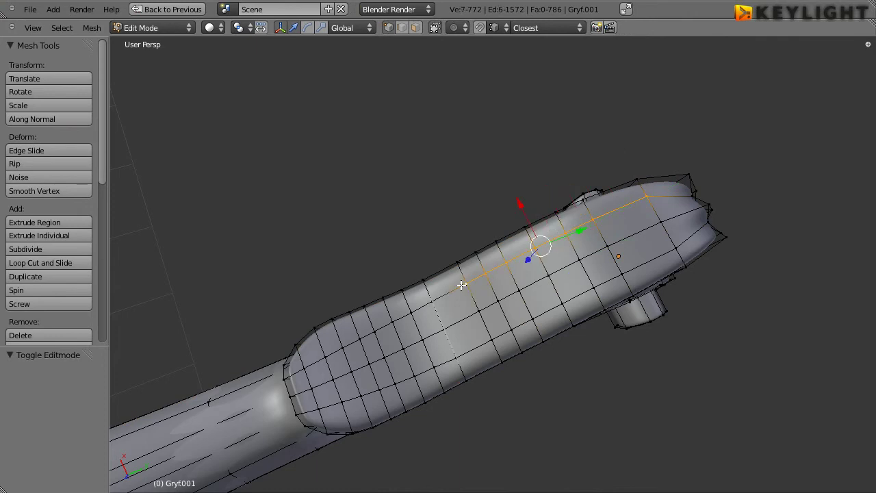
ctrl+right_click(436, 302)
ctrl+right_click(411, 314)
ctrl+right_click(390, 321)
ctrl+right_click(373, 332)
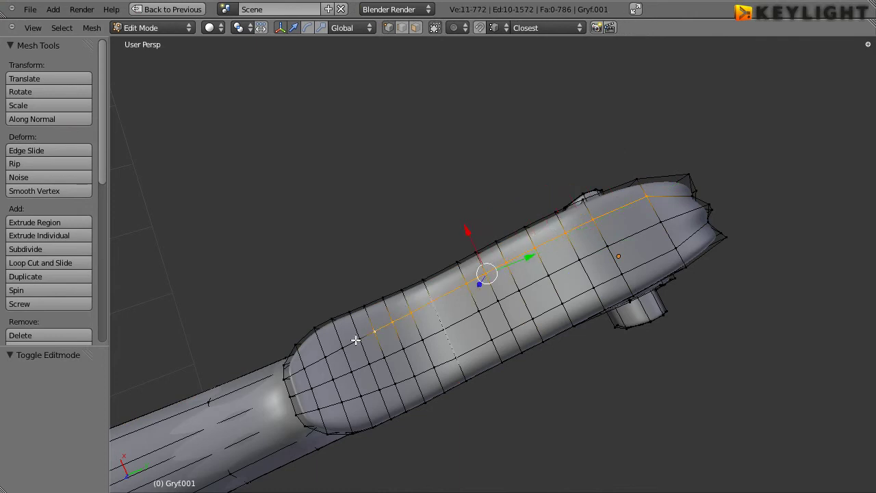
ctrl+right_click(356, 340)
ctrl+right_click(340, 349)
ctrl+right_click(324, 358)
ctrl+right_click(304, 369)
Step: Continue the vertex path around the heel's end cap and back along the lower row to the start
ctrl+right_click(319, 408)
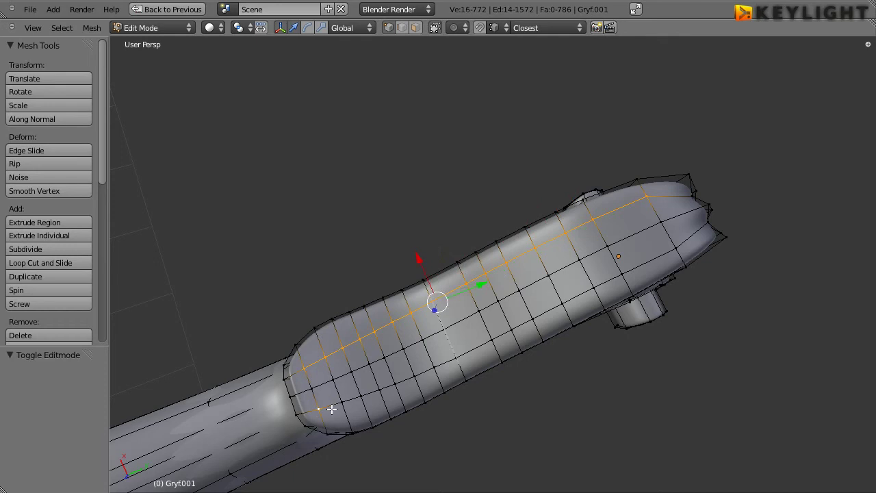
ctrl+right_click(343, 402)
ctrl+right_click(361, 397)
ctrl+right_click(380, 390)
ctrl+right_click(396, 383)
ctrl+right_click(434, 367)
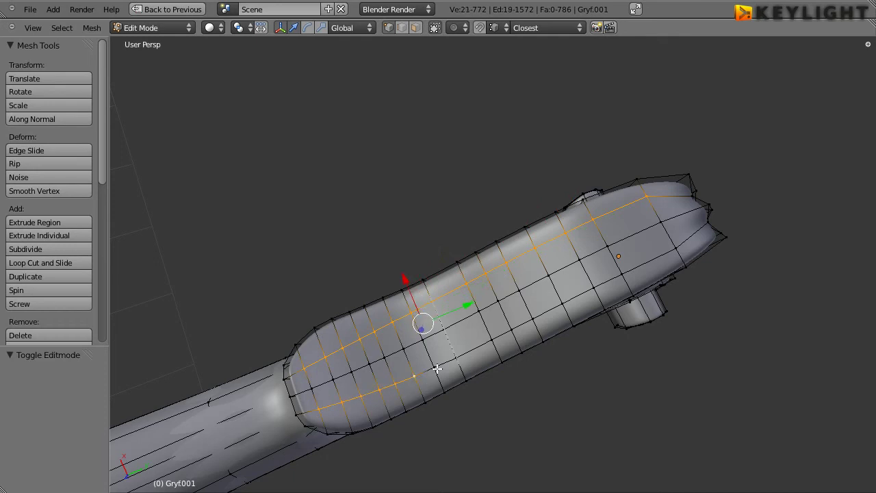
ctrl+right_click(455, 358)
ctrl+right_click(472, 349)
ctrl+right_click(492, 341)
ctrl+right_click(512, 331)
ctrl+right_click(533, 318)
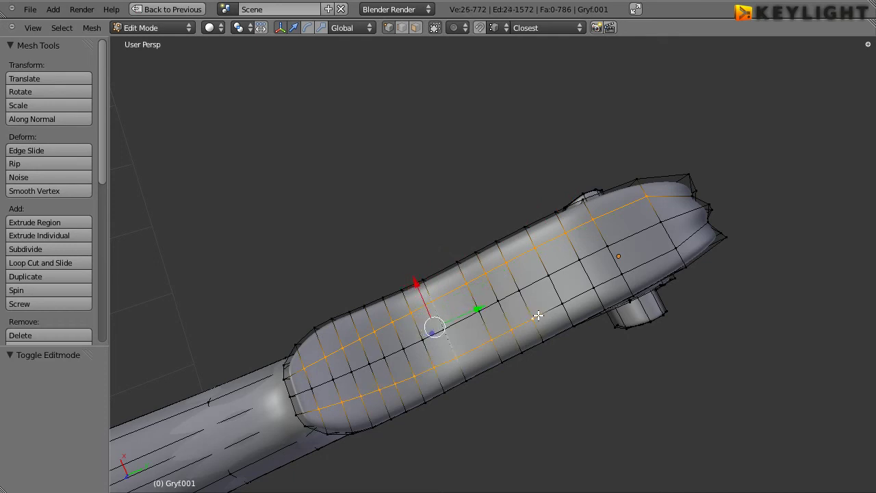
ctrl+right_click(560, 304)
ctrl+right_click(591, 289)
ctrl+right_click(621, 274)
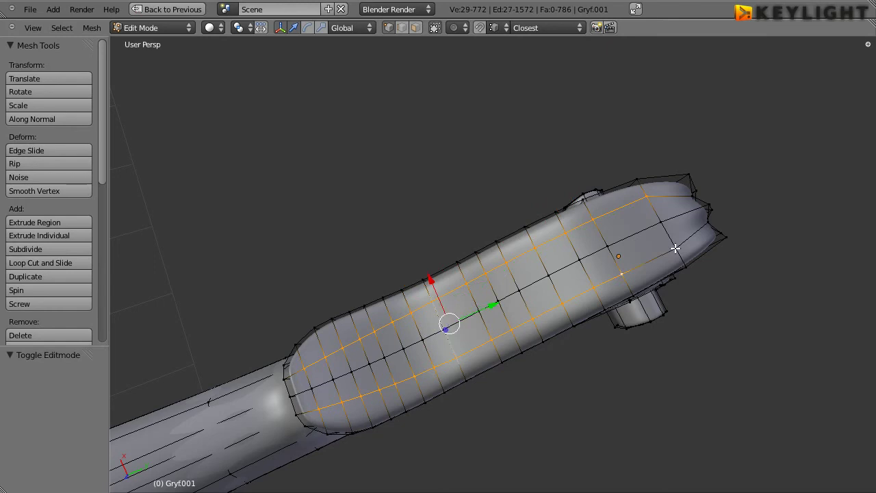
ctrl+right_click(676, 248)
Step: Scale the heel loop to 0.331 along X, then select the centre-line path between two end vertices
click(323, 31)
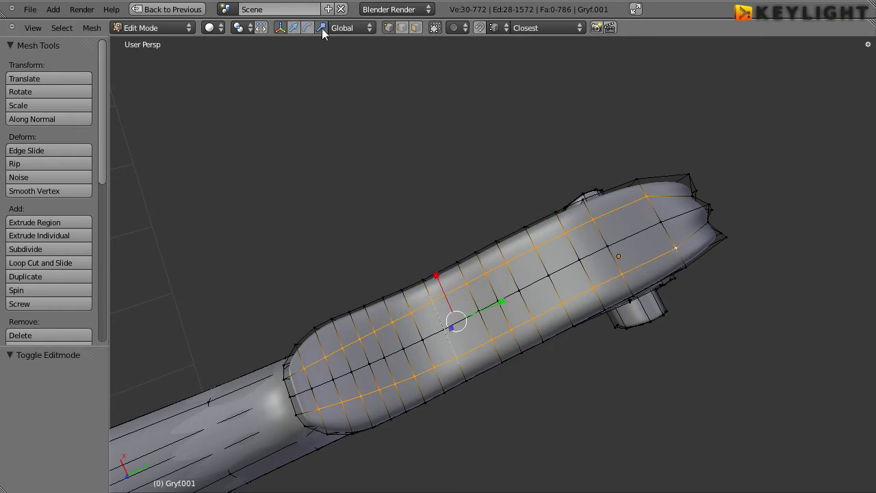
mouse_move(436, 275)
mouse_down()
mouse_move(446, 305)
mouse_move(456, 306)
mouse_up()
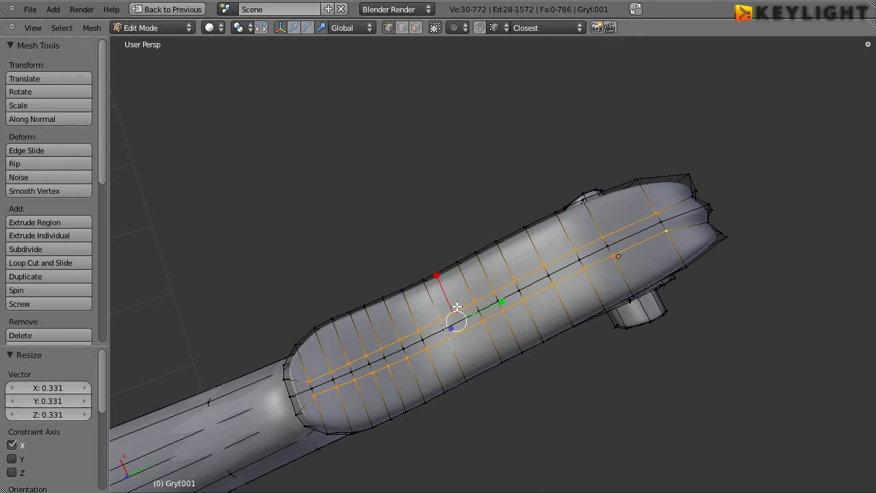
right_click(660, 224)
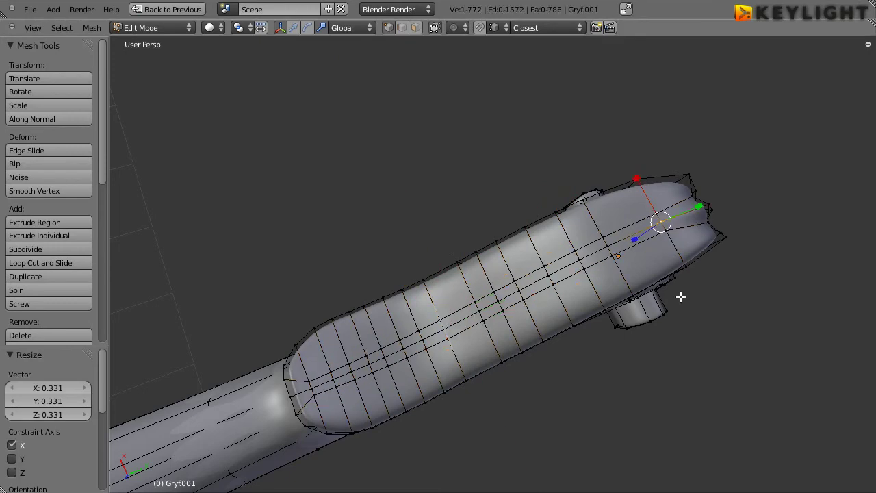
shift+right_click(309, 388)
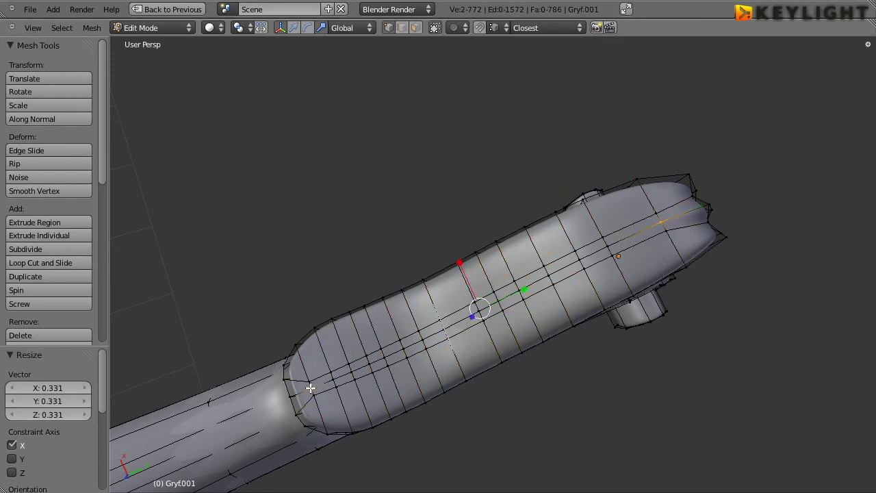
click(91, 28)
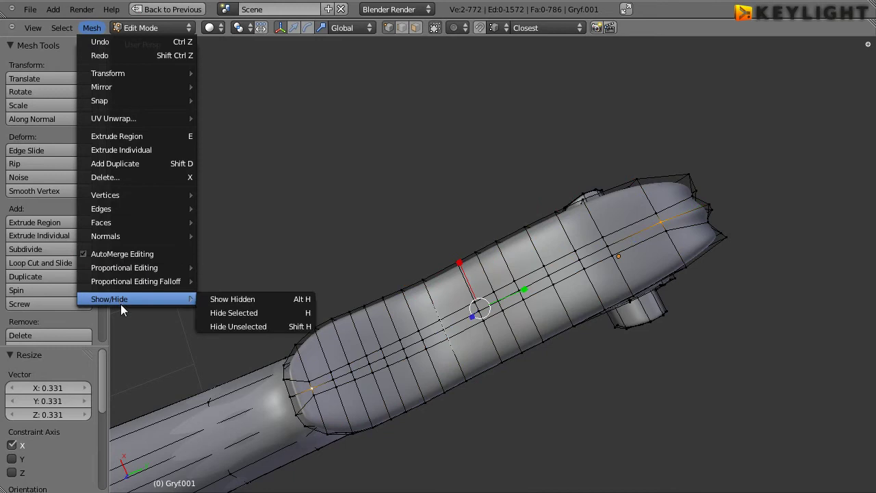
click(61, 28)
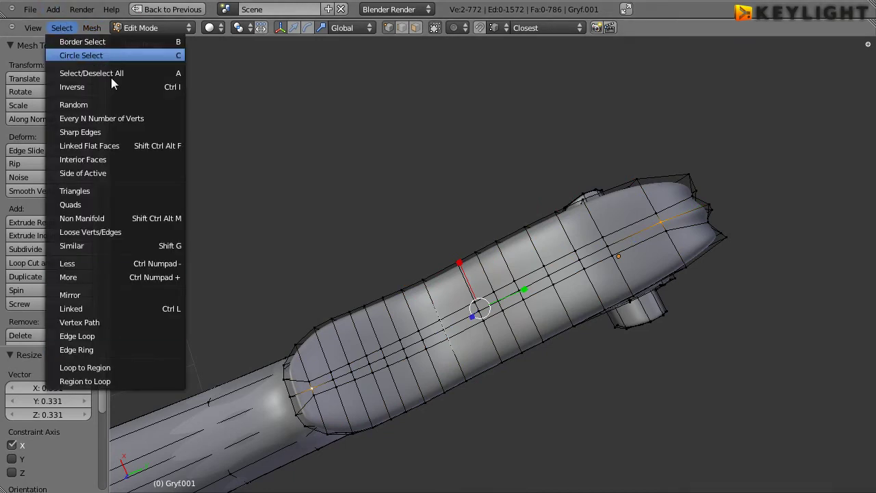
click(105, 322)
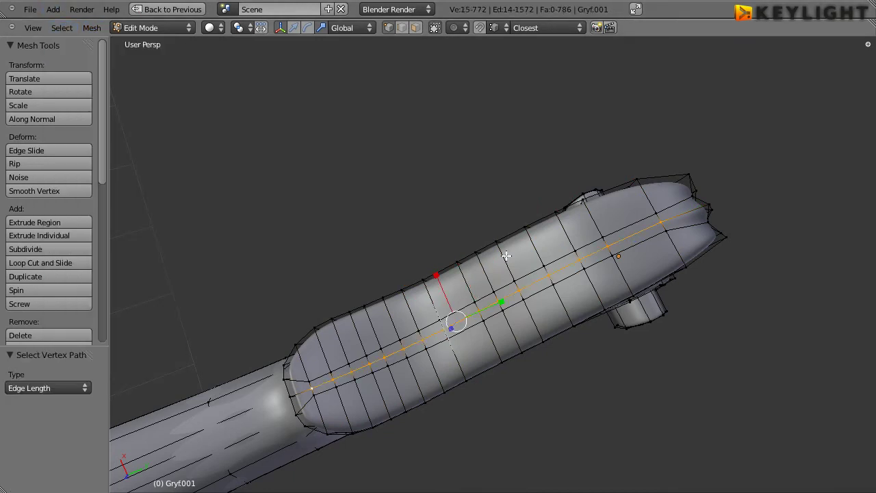
Step: In the side orthographic view, lower the centre-line vertices by -0.018 along Z
middle_drag(577, 215, 607, 309)
key(ctrl+Up)
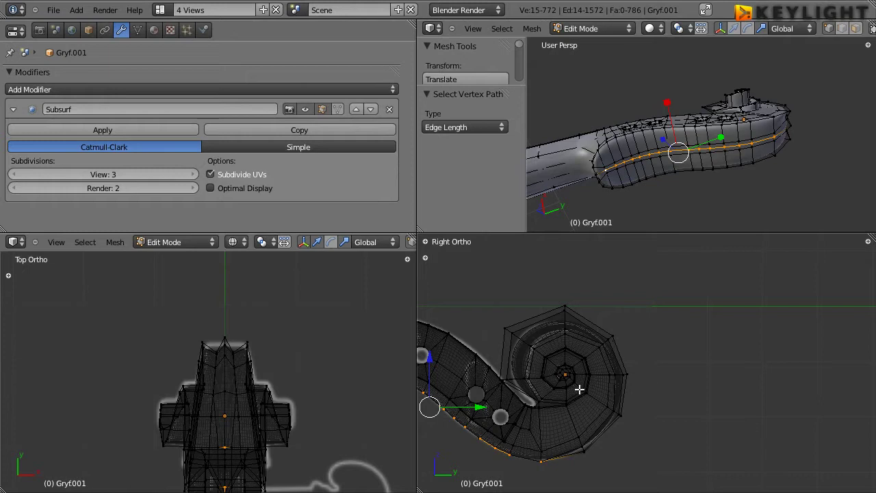
key(ctrl+Up)
shift+middle_drag(215, 341, 605, 344)
scroll(513, 372, up, 2)
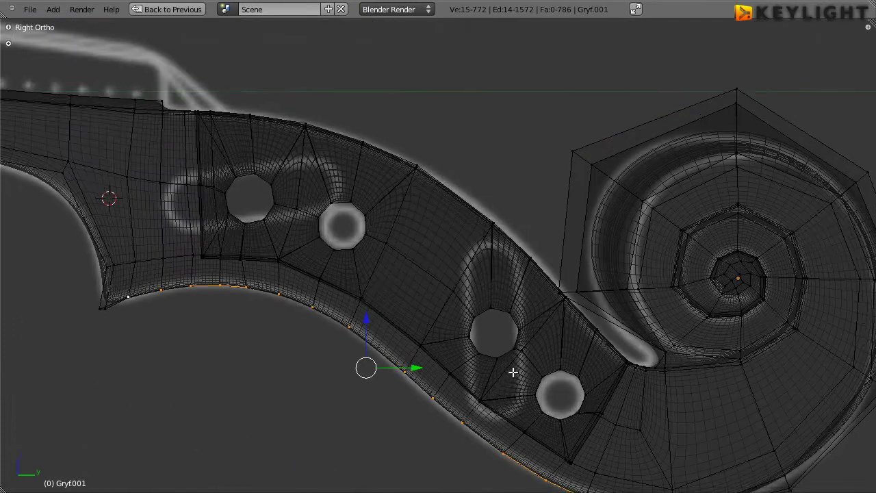
shift+middle_drag(513, 372, 526, 279)
drag(382, 220, 382, 226)
key(ctrl+Up)
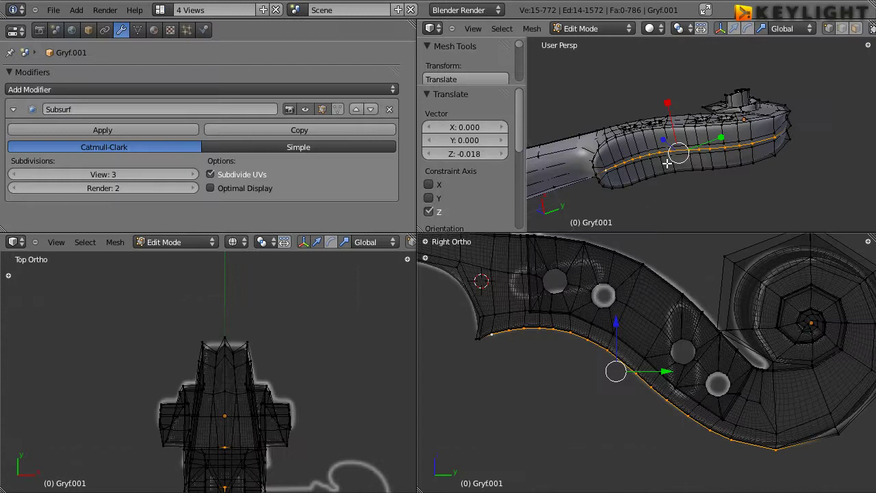
Step: Check the smoothed neck in Object Mode from above, then return to Edit Mode
key(ctrl+Up)
mouse_move(457, 336)
middle_down()
mouse_move(583, 322)
mouse_move(534, 211)
mouse_move(557, 261)
mouse_move(552, 247)
mouse_move(538, 264)
mouse_move(633, 292)
middle_up()
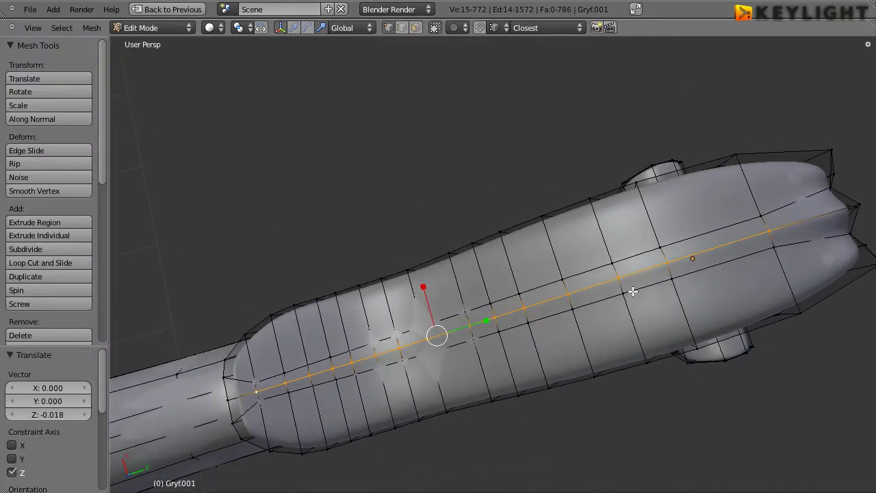
key(Tab)
mouse_move(546, 327)
middle_down()
mouse_move(630, 284)
mouse_move(645, 294)
mouse_move(722, 292)
mouse_move(450, 331)
mouse_move(458, 348)
mouse_move(552, 342)
mouse_move(535, 240)
mouse_move(407, 244)
mouse_move(405, 327)
middle_up()
key(Tab)
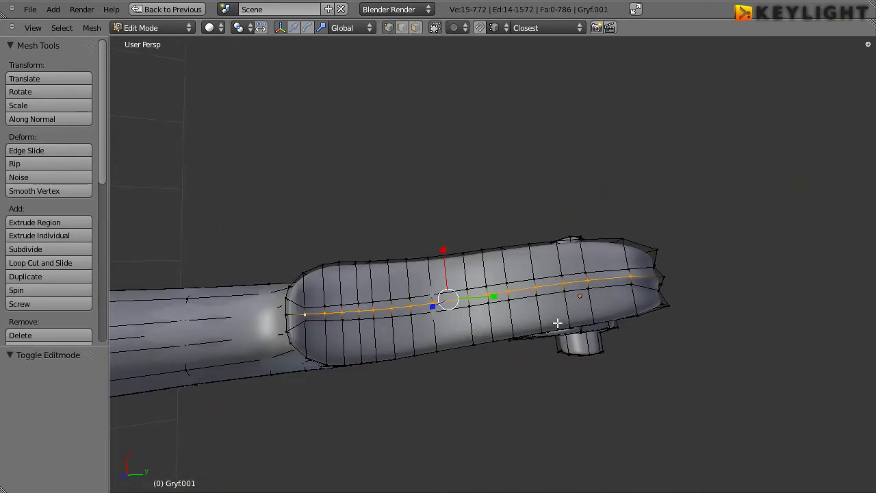
Step: Lower the centre line a further -0.005 along Z
key(ctrl+Up)
scroll(651, 398, up, 2)
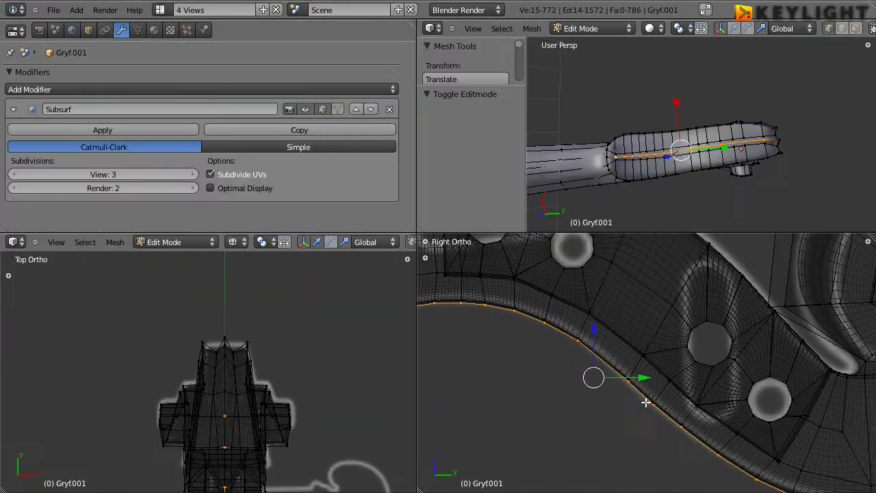
key(g)
key(z)
click(596, 330)
key(ctrl+Up)
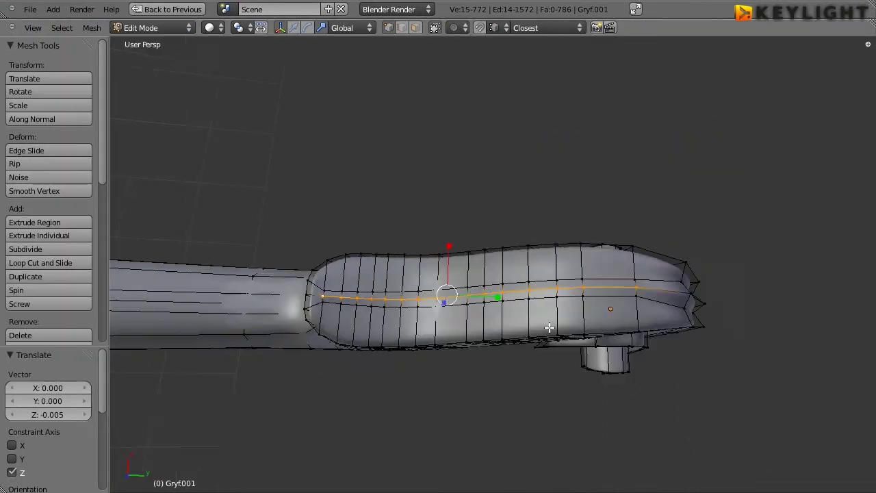
Step: Select two heel vertices and widen their loop along X by 1.314
middle_drag(550, 328, 635, 290)
right_click(634, 292)
scroll(673, 334, up, 3)
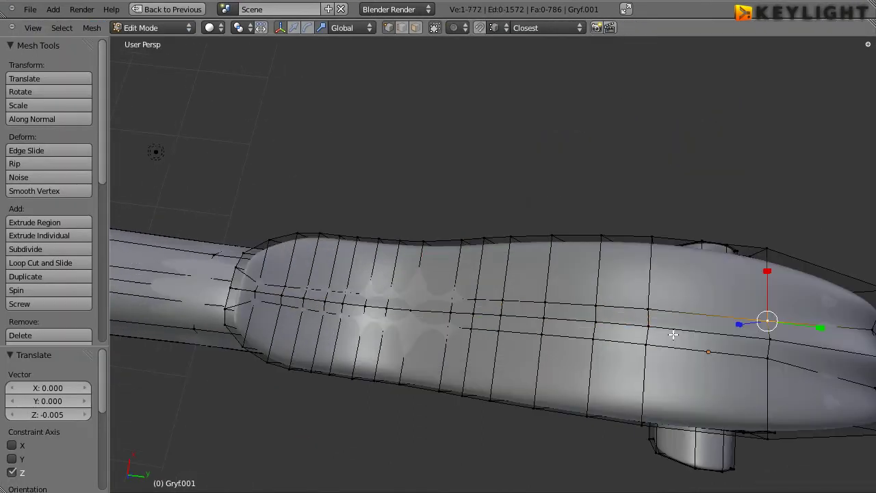
shift+right_click(769, 358)
middle_drag(739, 303, 468, 277)
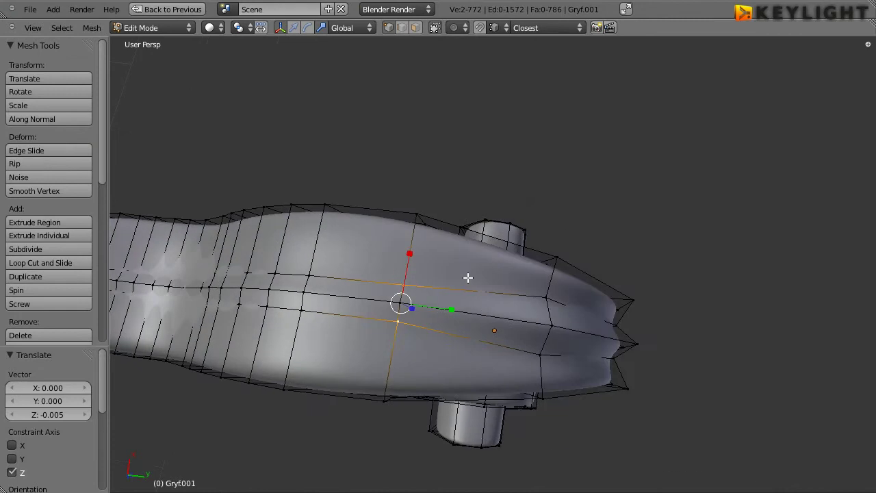
middle_drag(577, 320, 563, 319)
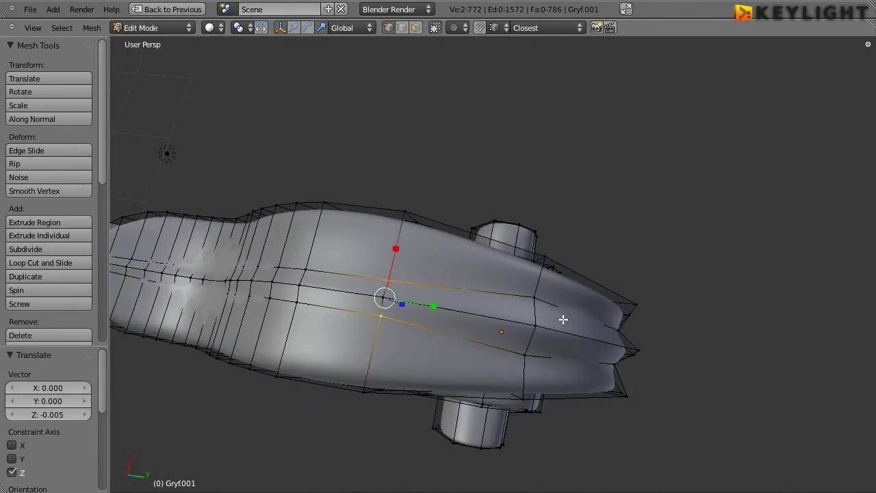
key(s)
key(x)
click(390, 250)
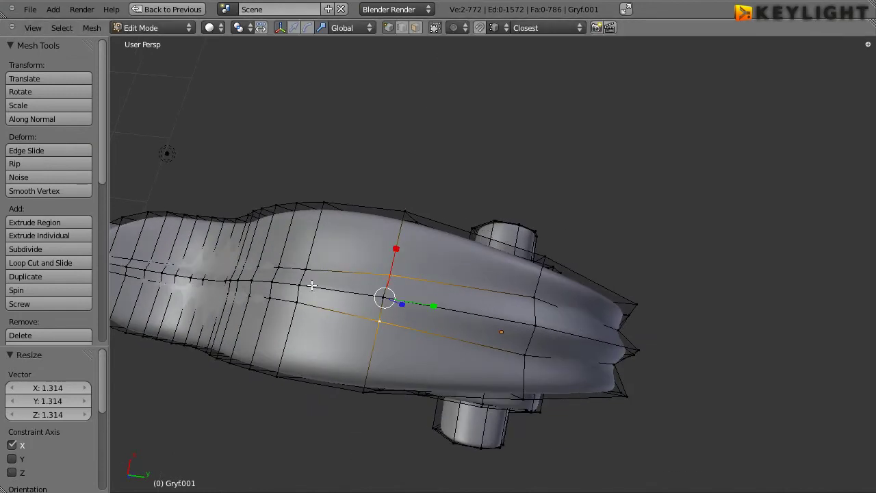
Step: Widen a second edge loop on the neck along X by 1.087
alt+right_click(308, 267)
key(s)
key(x)
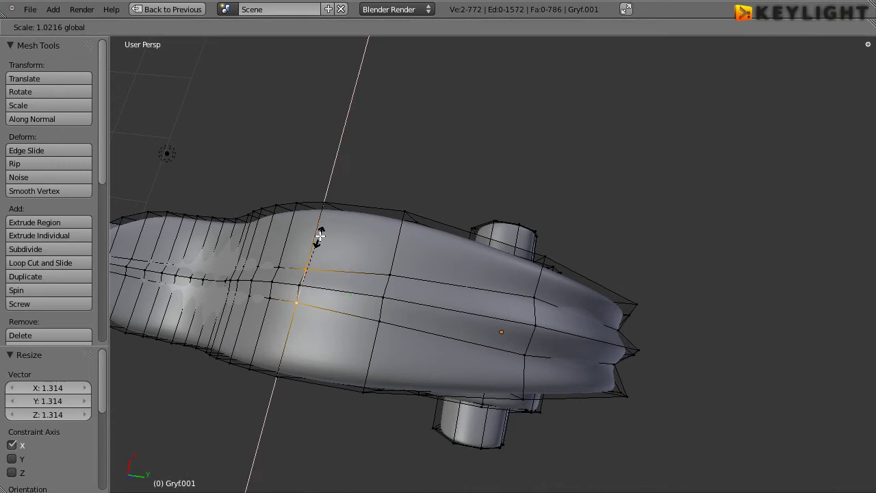
click(320, 240)
Step: Switch to Bottom Ortho and view the smoothed neck in Object Mode
middle_drag(321, 241, 409, 319)
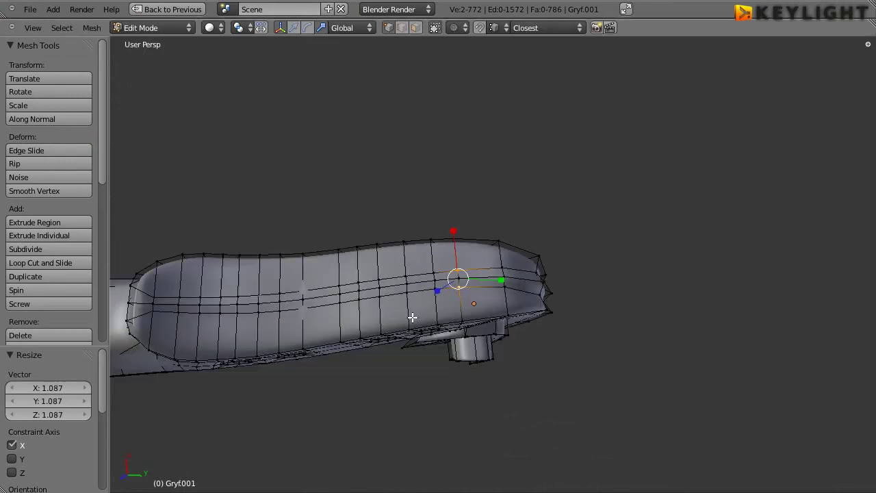
key(KP_7)
key(ctrl+KP_7)
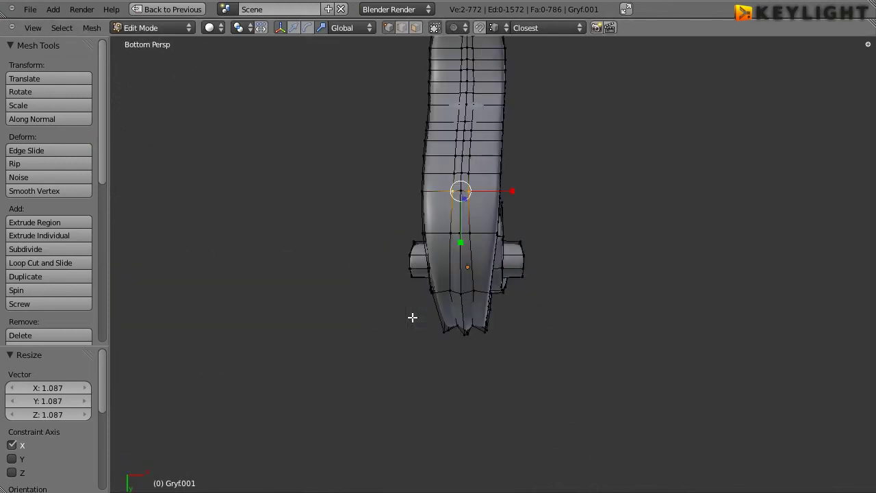
key(KP_5)
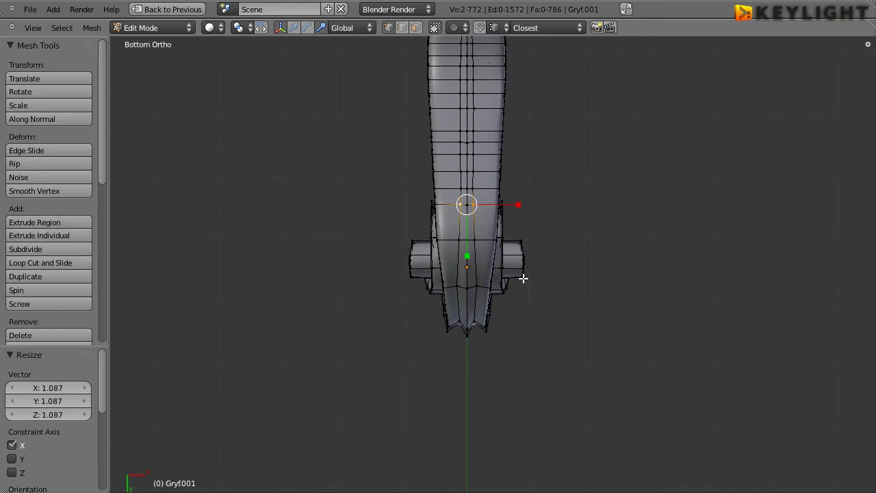
shift+middle_drag(587, 150, 542, 342)
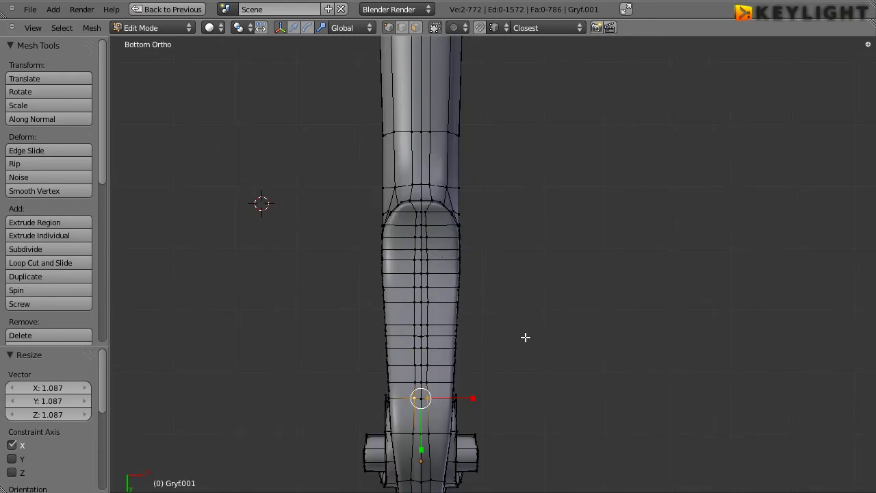
key(Tab)
Step: Pan and zoom along the smoothed neck, view it in Top Ortho, then orbit to an angle
shift+middle_drag(491, 380, 514, 223)
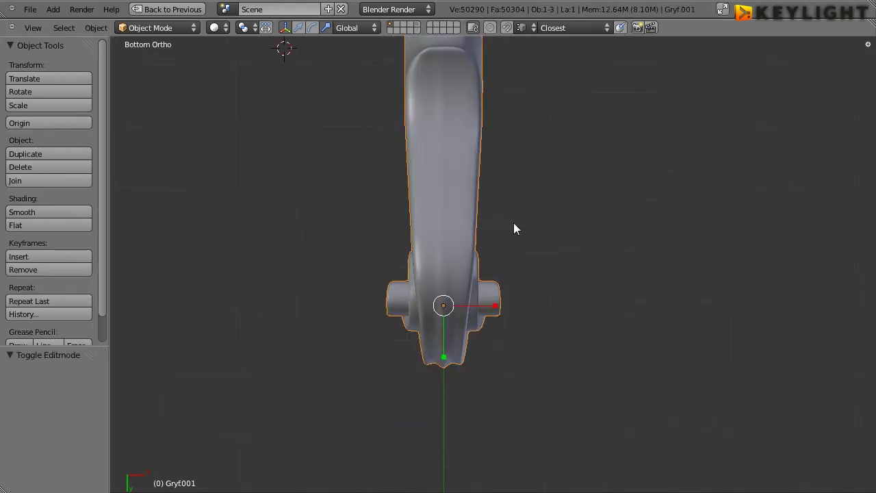
scroll(456, 284, up, 3)
scroll(484, 275, up, 1)
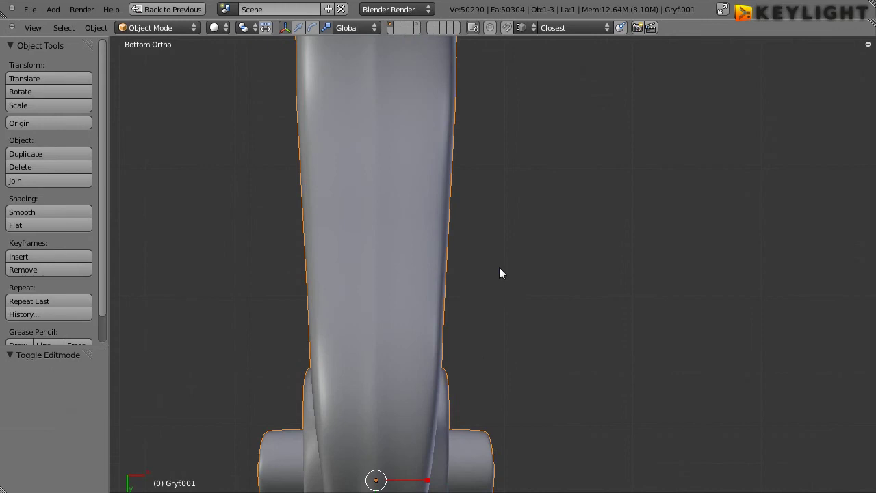
key(KP_7)
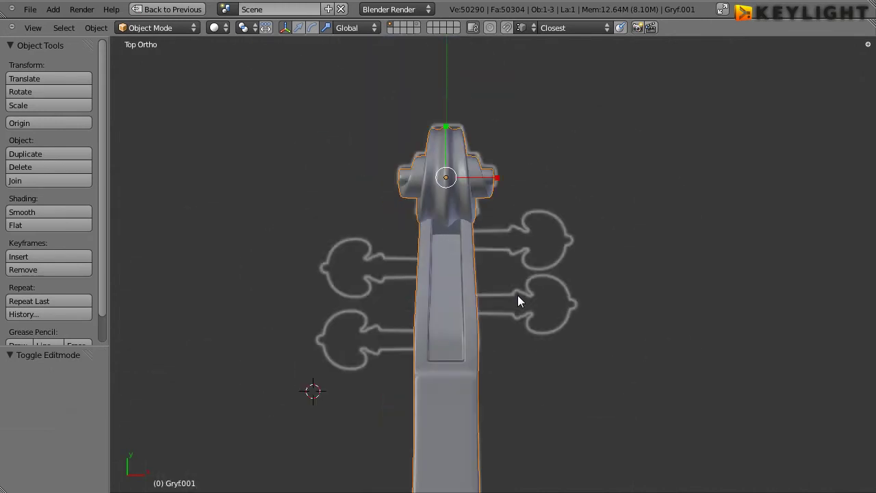
mouse_move(650, 358)
middle_down()
mouse_move(381, 256)
mouse_move(589, 313)
mouse_move(558, 290)
mouse_move(515, 357)
mouse_move(596, 307)
mouse_move(616, 246)
mouse_move(689, 280)
mouse_move(664, 377)
mouse_move(571, 415)
mouse_move(685, 408)
mouse_move(594, 293)
middle_up()
key(Tab)
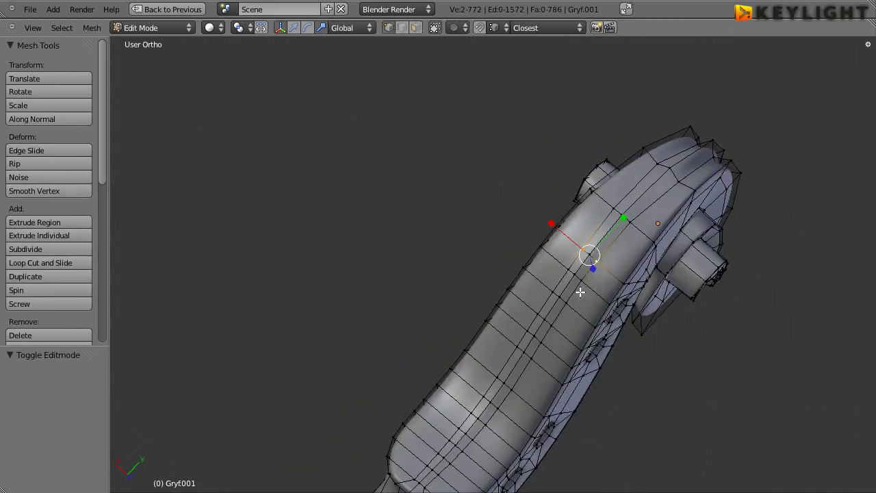
right_click(589, 254)
mouse_move(704, 352)
middle_down()
mouse_move(579, 268)
mouse_move(480, 253)
middle_up()
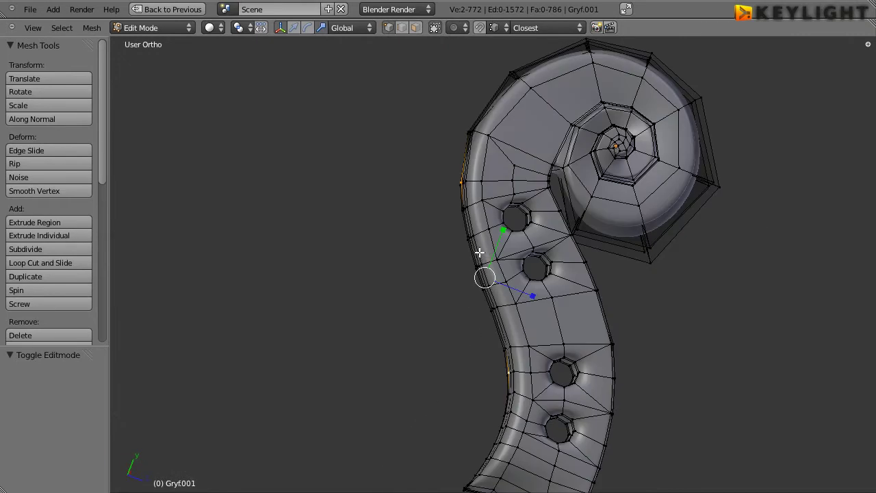
mouse_move(524, 212)
middle_down()
mouse_move(536, 397)
mouse_move(478, 349)
mouse_move(489, 322)
middle_up()
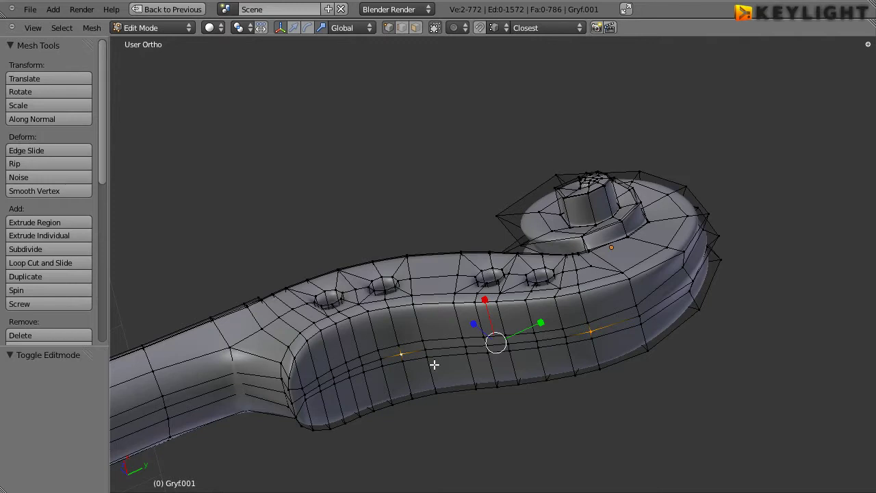
scroll(340, 385, up, 1)
mouse_move(307, 402)
middle_down()
mouse_move(549, 198)
mouse_move(499, 319)
mouse_move(439, 218)
mouse_move(463, 322)
mouse_move(427, 333)
mouse_move(391, 317)
mouse_move(646, 303)
mouse_move(417, 311)
mouse_move(504, 274)
mouse_move(534, 274)
mouse_move(303, 272)
middle_up()
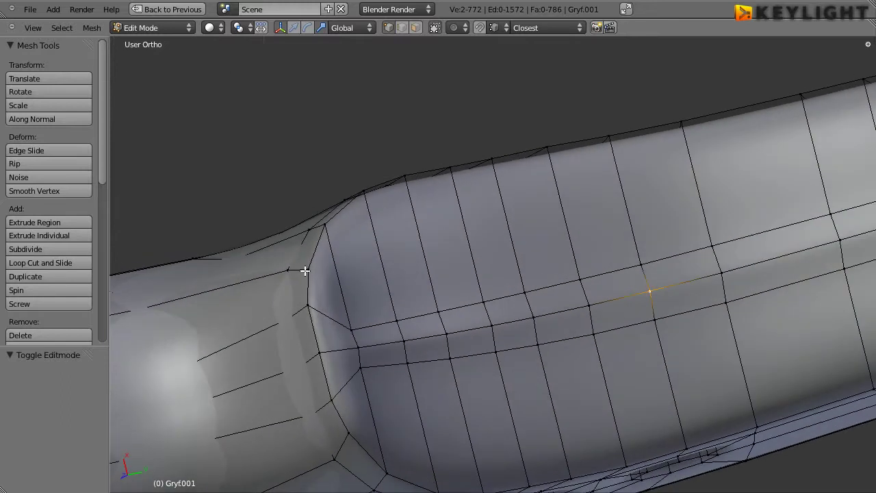
Step: Select the vertex path around the heel's rounded end, shift it along Y and raise it 0.009 on Z
right_click(304, 271)
ctrl+right_click(347, 432)
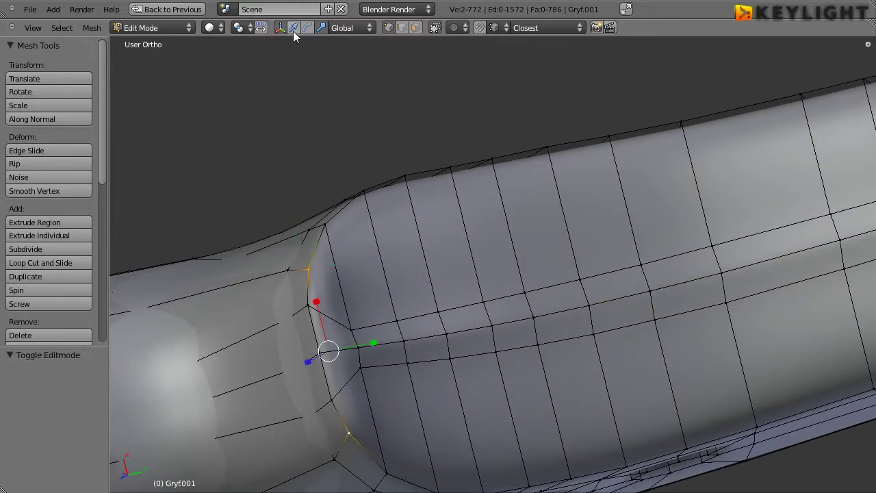
mouse_move(420, 238)
middle_down()
mouse_move(500, 290)
mouse_move(705, 313)
mouse_move(581, 373)
mouse_move(434, 300)
mouse_move(479, 302)
mouse_move(587, 280)
mouse_move(450, 272)
mouse_move(430, 293)
middle_up()
key(KP_5)
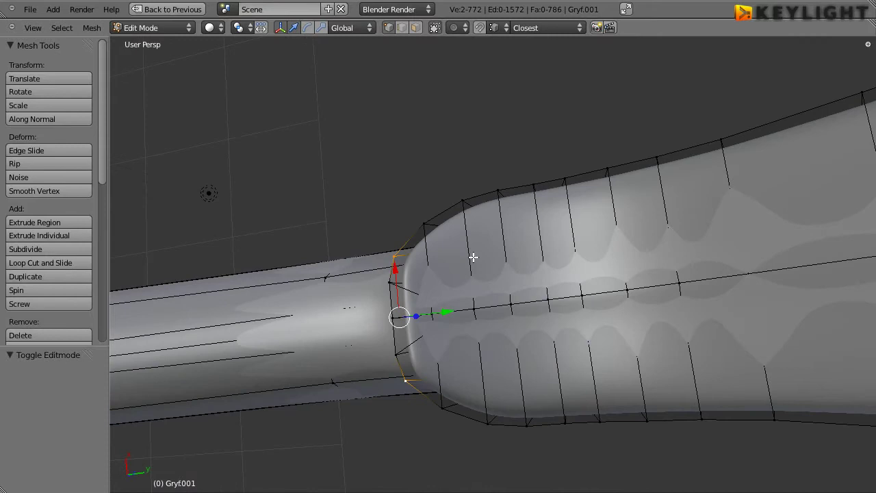
mouse_move(473, 257)
middle_down()
mouse_move(497, 231)
mouse_move(422, 147)
mouse_move(401, 180)
middle_up()
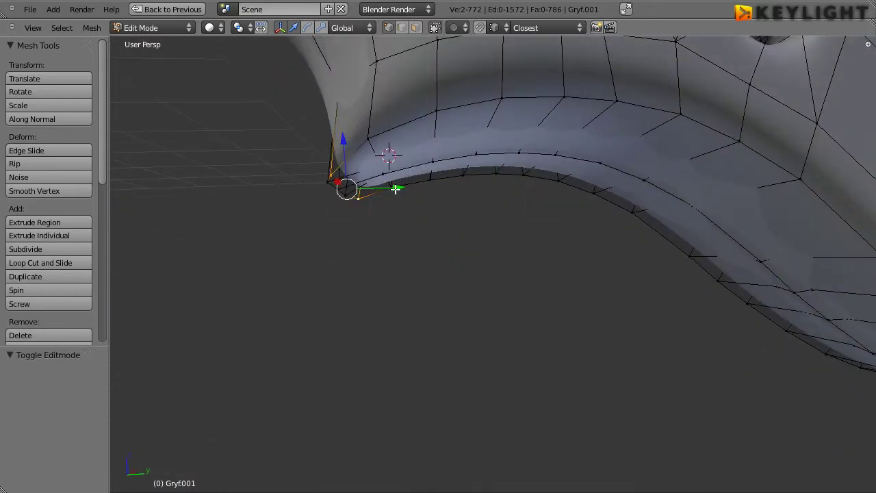
key(g)
key(y)
click(350, 139)
key(g)
key(z)
click(448, 233)
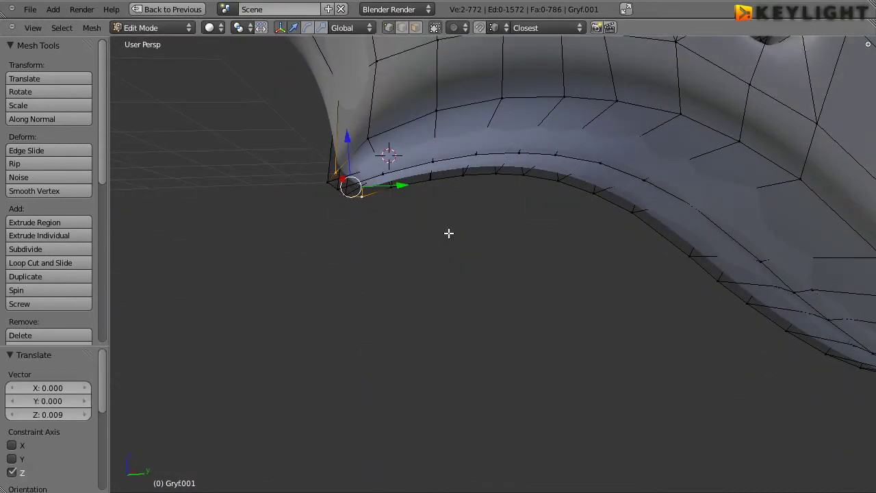
Step: From below, shift the loop along Y and move two junction corner vertices slightly along Y
mouse_move(449, 234)
middle_down()
mouse_move(428, 125)
mouse_move(502, 157)
middle_up()
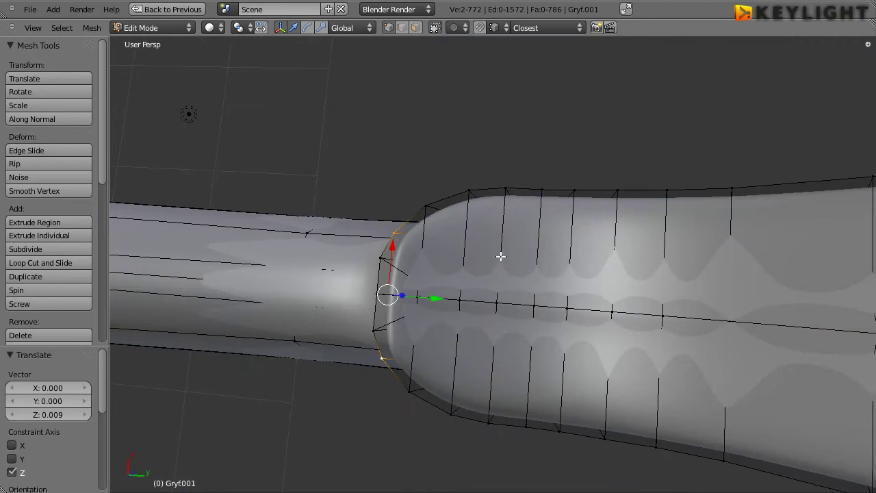
scroll(501, 257, down, 4)
scroll(483, 271, up, 4)
key(ctrl+KP_7)
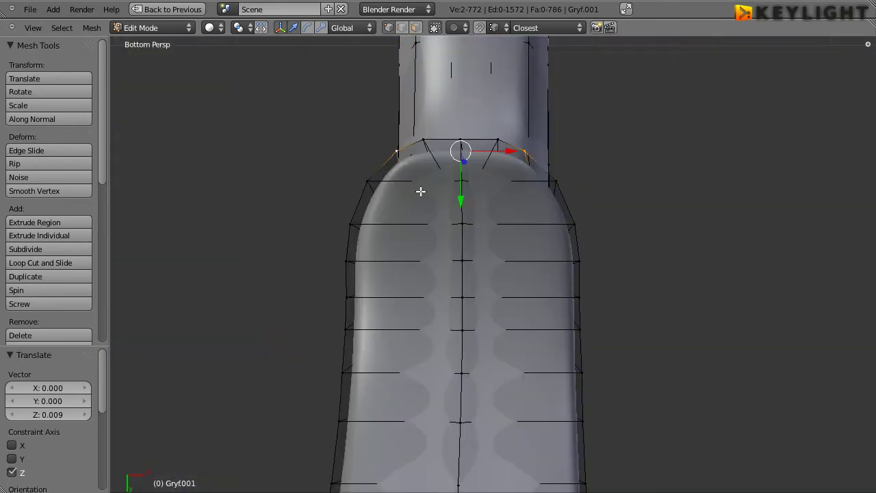
drag(463, 200, 539, 202)
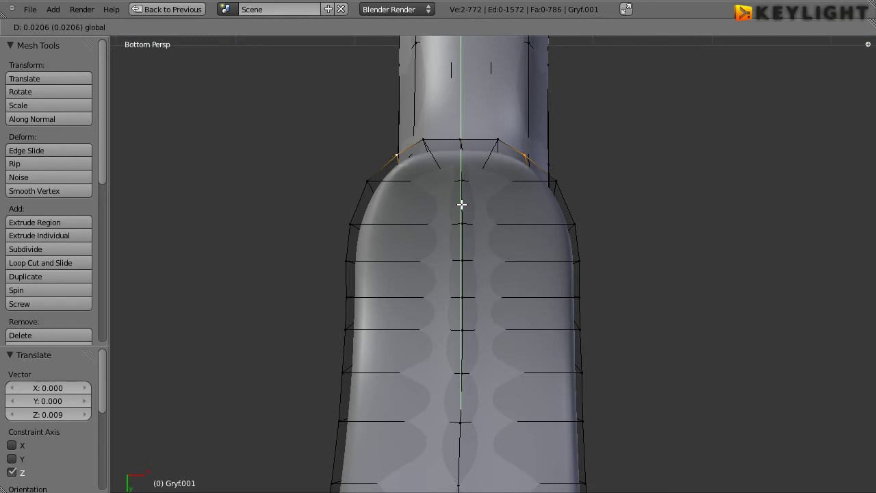
right_click(550, 186)
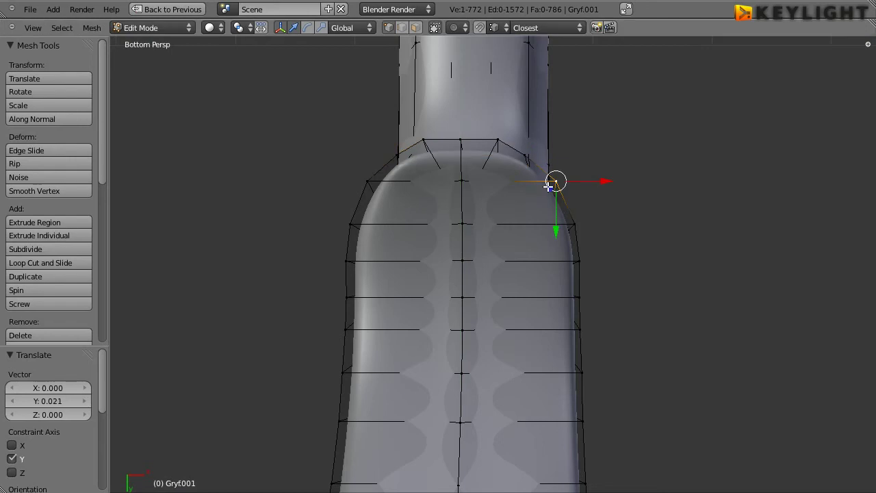
shift+right_click(378, 183)
drag(461, 228, 469, 231)
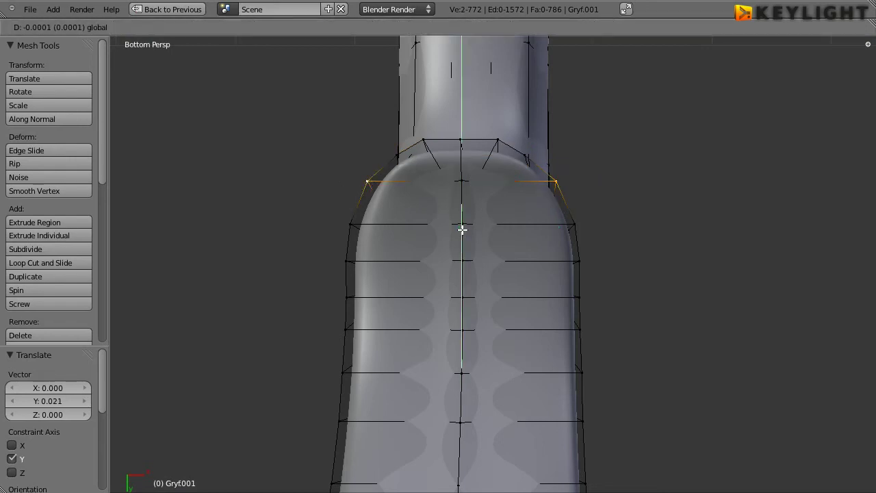
Step: Inspect the junction in the full side view, panning to the octagonal peg hole
key(ctrl+Up)
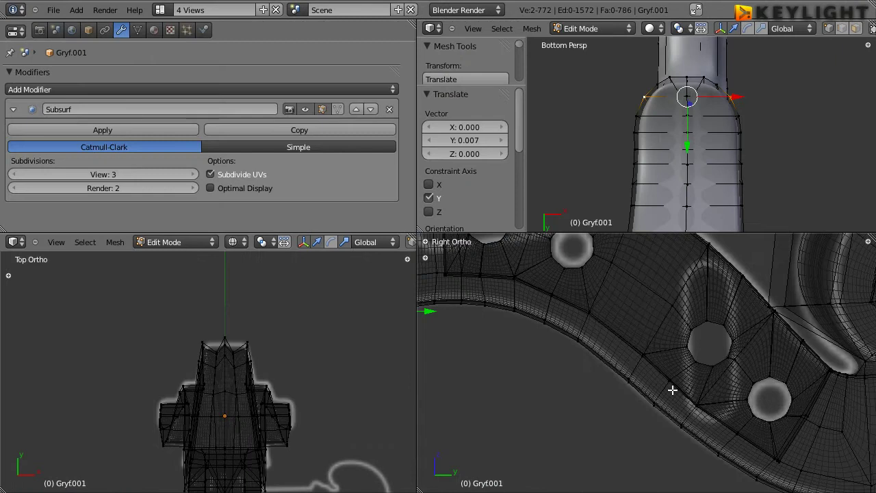
key(ctrl+Up)
scroll(438, 322, down, 5)
scroll(384, 322, up, 3)
scroll(555, 345, up, 4)
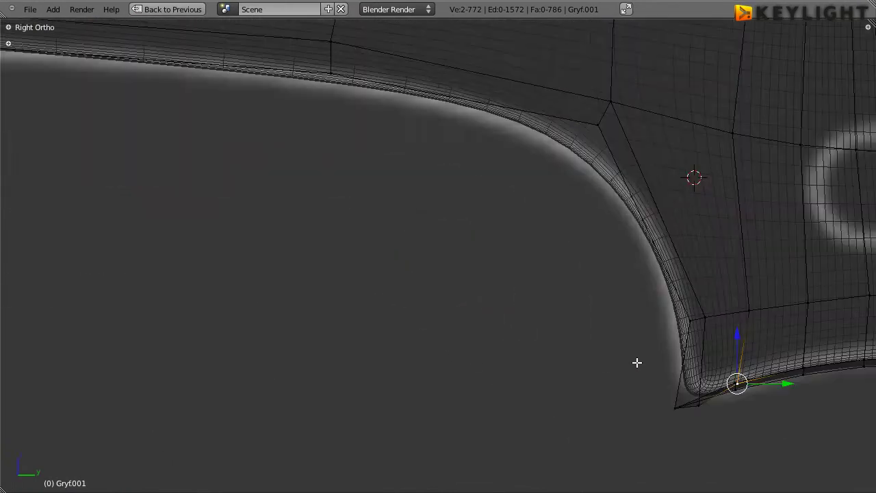
mouse_move(637, 362)
shift+middle_down()
mouse_move(470, 333)
mouse_move(440, 372)
shift+middle_up()
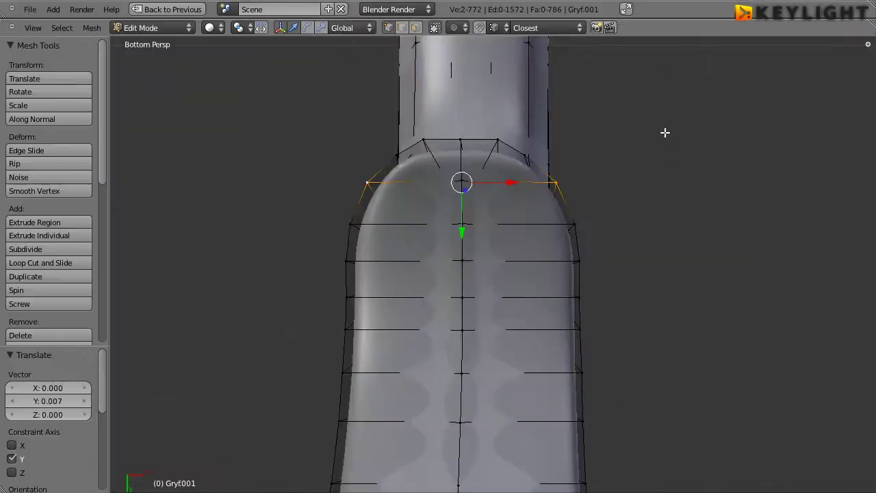
mouse_move(665, 133)
middle_down()
mouse_move(530, 261)
mouse_move(659, 343)
mouse_move(523, 336)
mouse_move(460, 246)
middle_up()
Step: Move the two opposite junction corner vertices 0.042 along Z, then -0.010
right_click(507, 159)
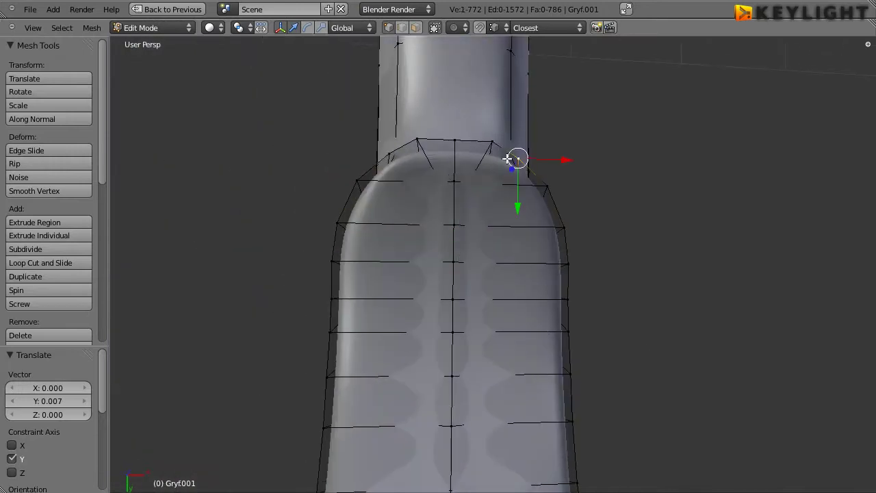
shift+right_click(388, 150)
mouse_move(477, 141)
middle_down()
mouse_move(552, 270)
mouse_move(538, 190)
mouse_move(519, 324)
mouse_move(461, 232)
mouse_move(462, 167)
mouse_move(448, 126)
middle_up()
key(g)
key(z)
click(444, 220)
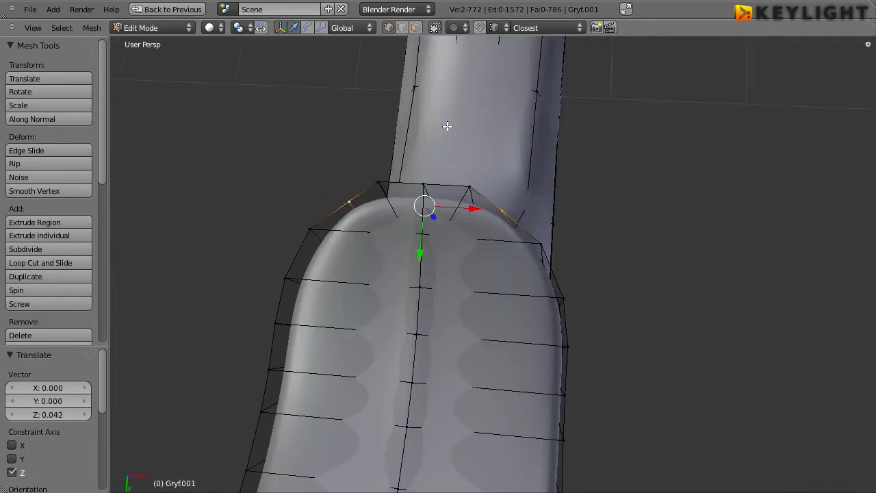
mouse_move(539, 250)
middle_down()
mouse_move(653, 235)
mouse_move(343, 221)
mouse_move(524, 239)
mouse_move(518, 230)
mouse_move(589, 279)
mouse_move(654, 276)
mouse_move(407, 278)
mouse_move(552, 362)
mouse_move(582, 209)
mouse_move(671, 251)
mouse_move(566, 314)
middle_up()
key(g)
key(z)
click(542, 222)
mouse_move(392, 386)
middle_down()
mouse_move(689, 239)
mouse_move(462, 325)
mouse_move(504, 192)
mouse_move(469, 243)
mouse_move(425, 276)
mouse_move(487, 333)
mouse_move(578, 339)
mouse_move(658, 298)
mouse_move(518, 293)
middle_up()
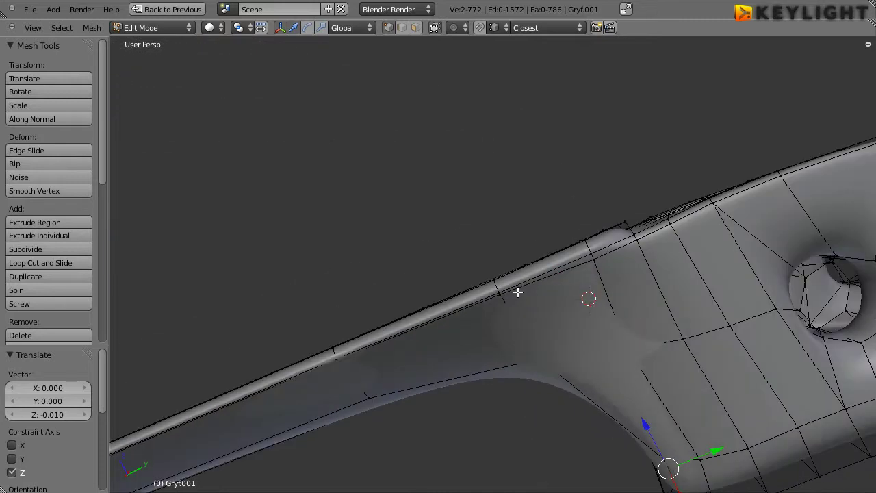
Step: Select a vertex on the neck edge and preview the smoothed neck in Object Mode
right_click(504, 297)
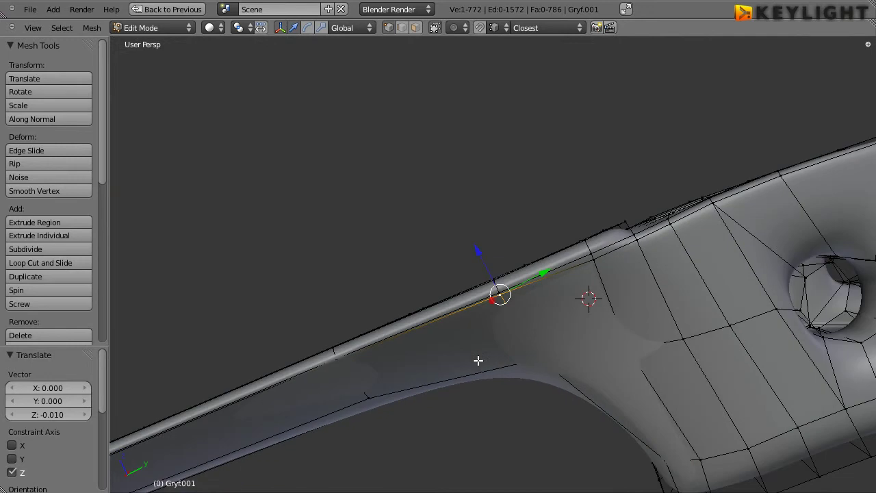
key(Tab)
mouse_move(491, 345)
middle_down()
mouse_move(338, 376)
mouse_move(415, 382)
mouse_move(471, 310)
middle_up()
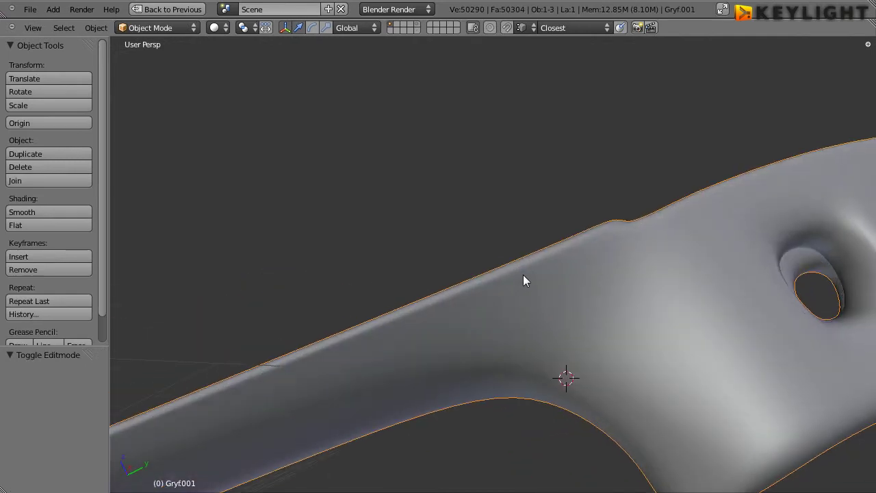
key(Tab)
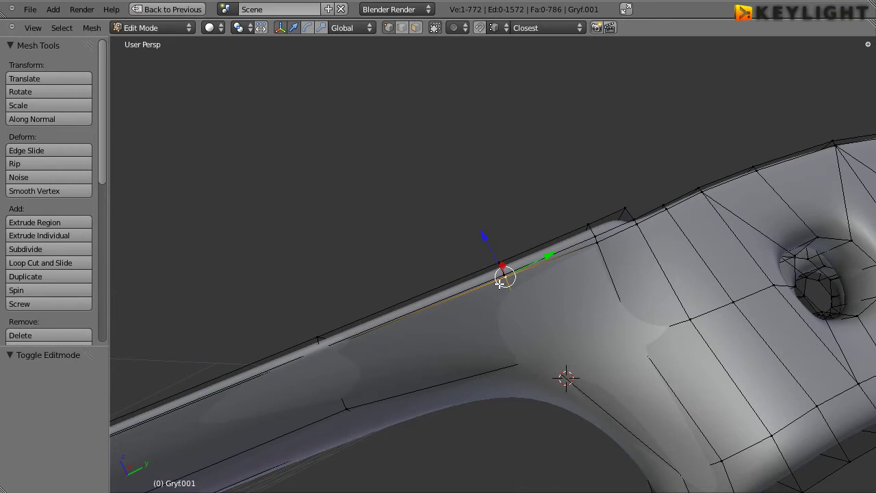
middle_drag(456, 382, 437, 267)
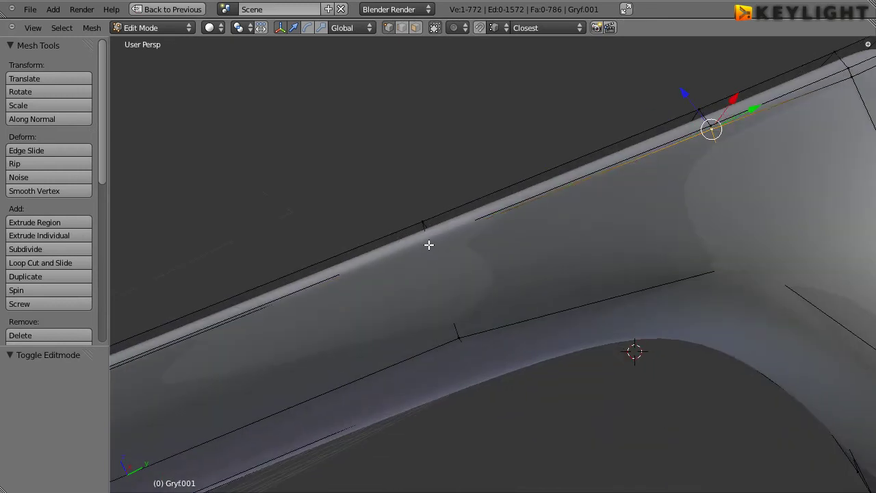
Step: Add the remaining vertices along the neck's top rim to the selection
shift+right_click(429, 245)
key(z)
key(z)
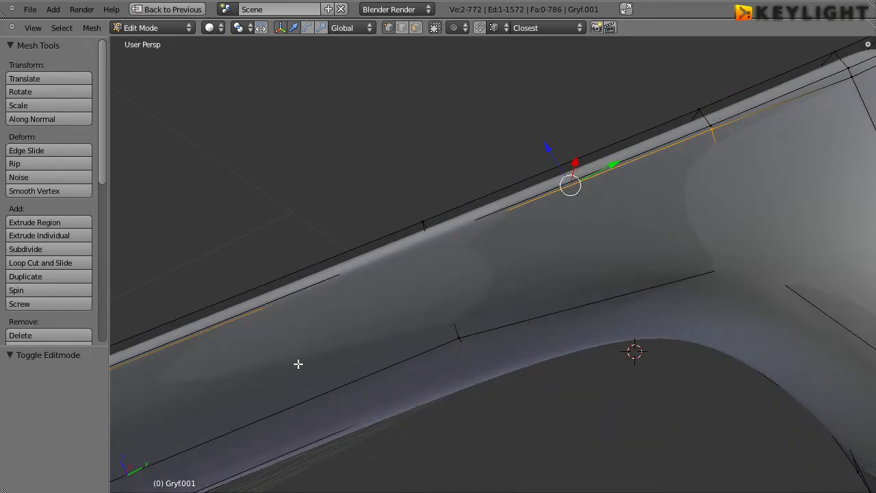
mouse_move(297, 364)
middle_down()
mouse_move(219, 320)
mouse_move(636, 218)
middle_up()
shift+right_click(236, 313)
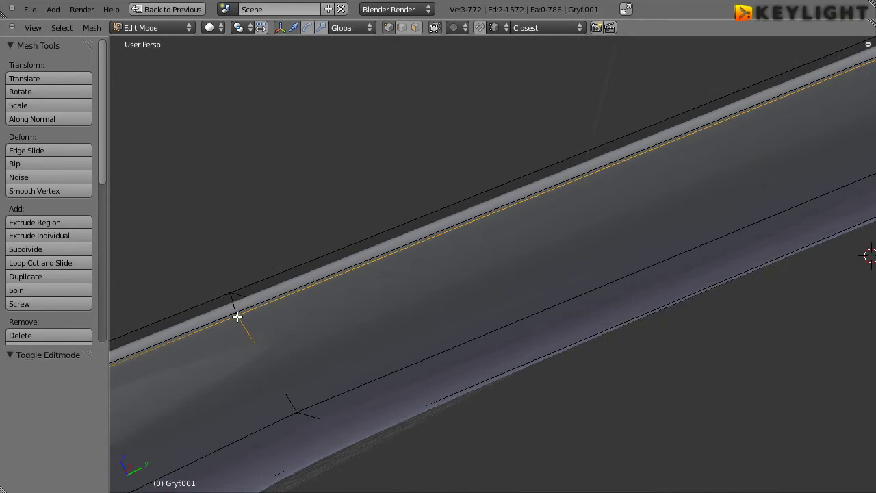
mouse_move(237, 315)
middle_down()
mouse_move(267, 333)
mouse_move(542, 229)
middle_up()
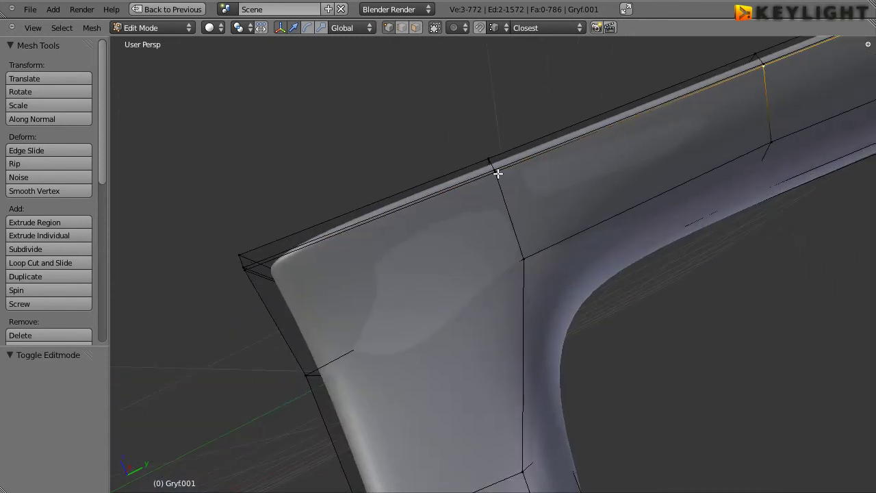
mouse_move(260, 289)
middle_down()
mouse_move(499, 247)
mouse_move(597, 160)
middle_up()
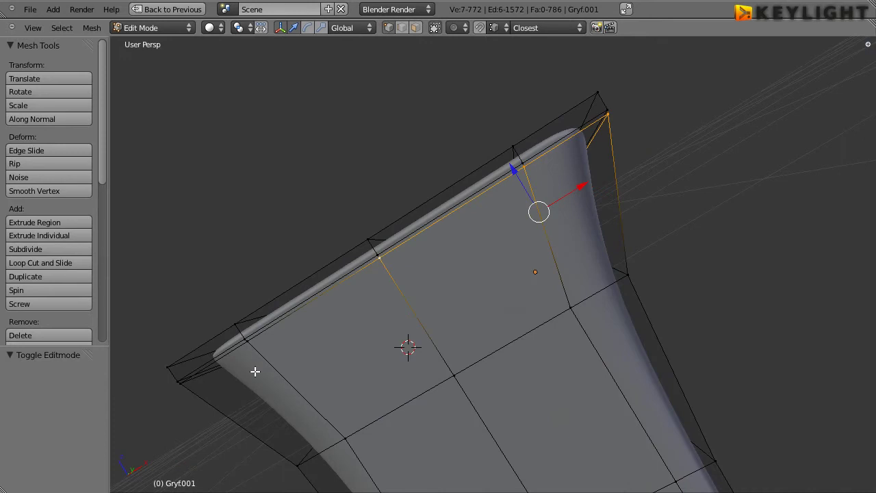
mouse_move(257, 349)
middle_down()
mouse_move(380, 306)
mouse_move(762, 207)
middle_up()
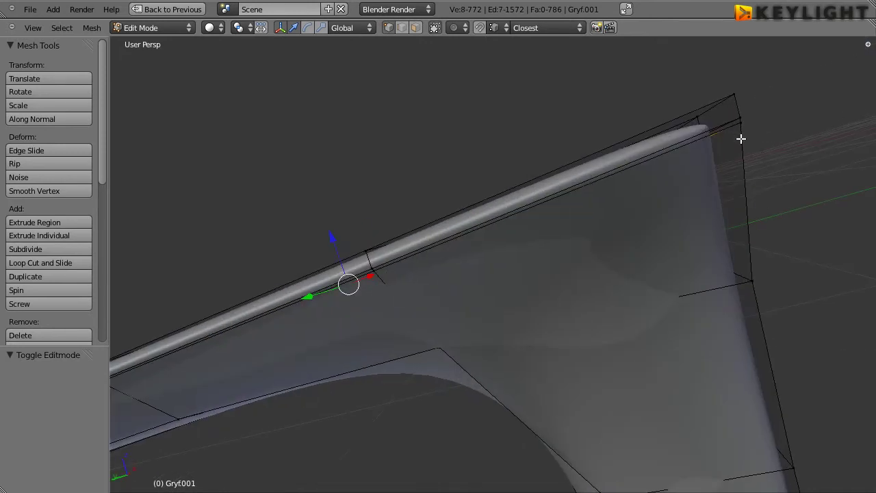
shift+right_click(387, 279)
mouse_move(317, 379)
middle_down()
mouse_move(240, 391)
mouse_move(458, 283)
middle_up()
shift+right_click(476, 269)
mouse_move(272, 408)
middle_down()
mouse_move(303, 400)
mouse_move(495, 264)
mouse_move(466, 262)
middle_up()
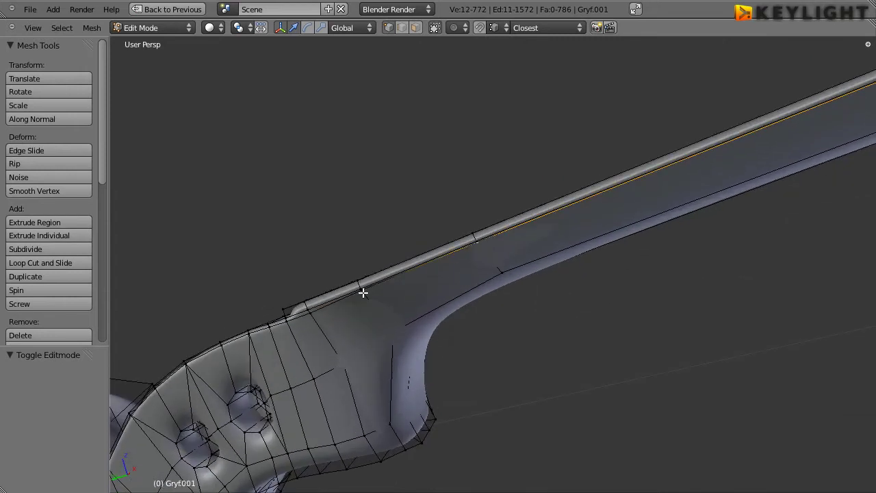
middle_drag(464, 310, 794, 218)
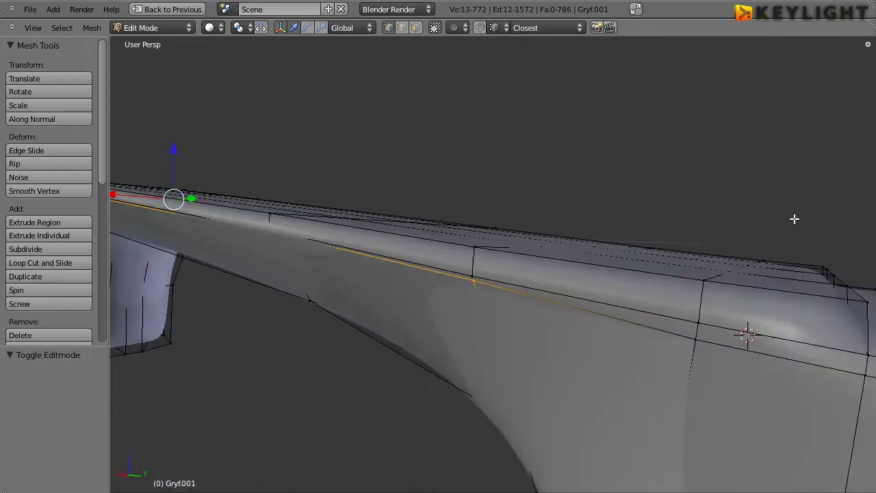
Step: Lower the selected rim vertices along Z and check them in the enlarged side view
key(g)
key(z)
click(176, 151)
key(ctrl+Up)
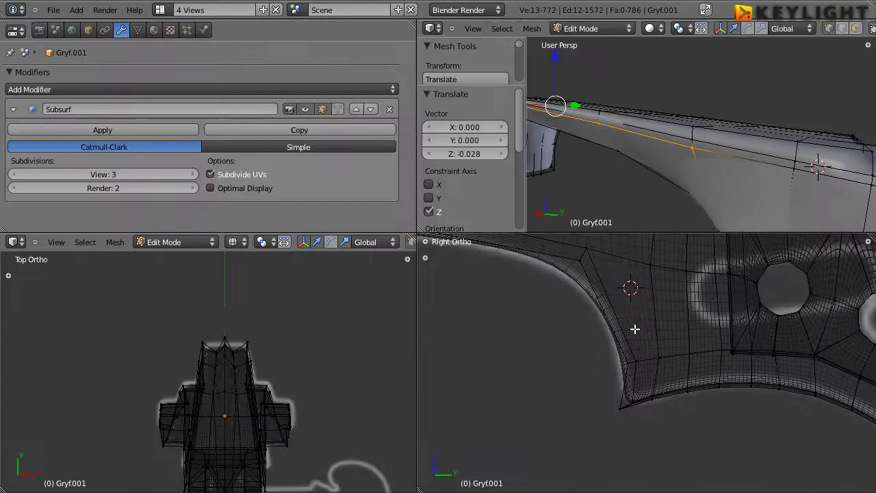
key(ctrl+Up)
scroll(569, 356, down, 3)
shift+middle_drag(342, 221, 331, 309)
scroll(330, 309, up, 4)
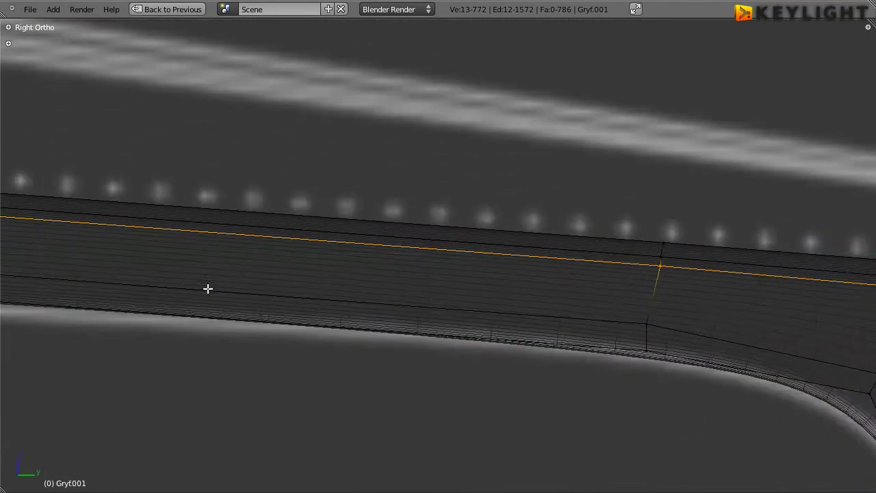
shift+middle_drag(208, 288, 715, 347)
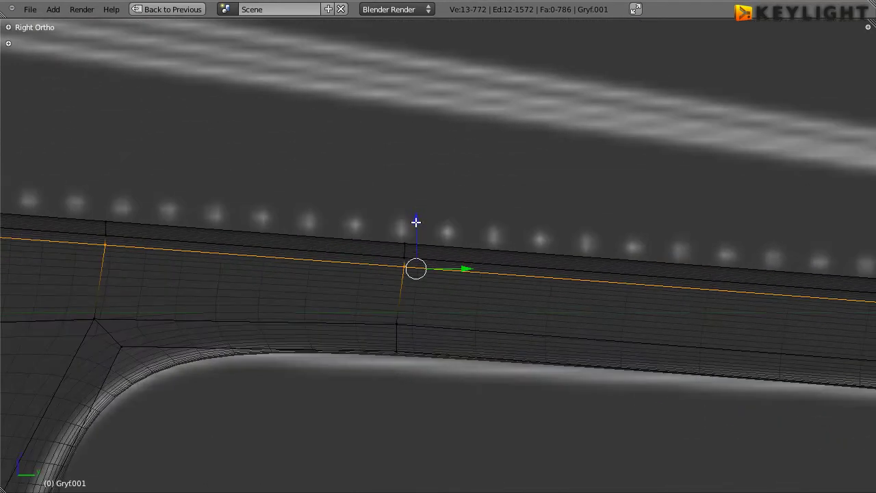
Step: Move the rim vertices along Z again to end at -0.028, then inspect the heel underside
key(g)
key(z)
scroll(395, 285, down, 3)
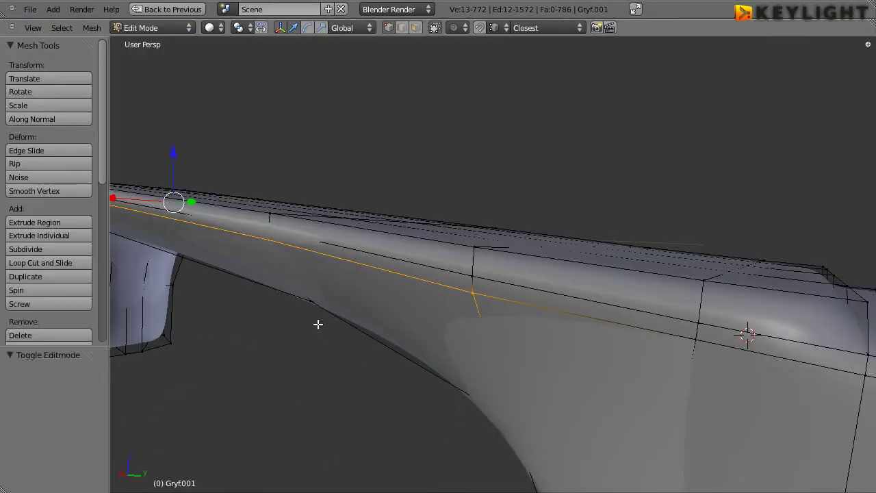
mouse_move(368, 385)
middle_down()
mouse_move(521, 371)
mouse_move(696, 313)
middle_up()
mouse_move(631, 311)
middle_down()
mouse_move(613, 270)
mouse_move(609, 213)
middle_up()
Step: Select two side edges of the neck and scale them to 0.823 along X
right_click(552, 130)
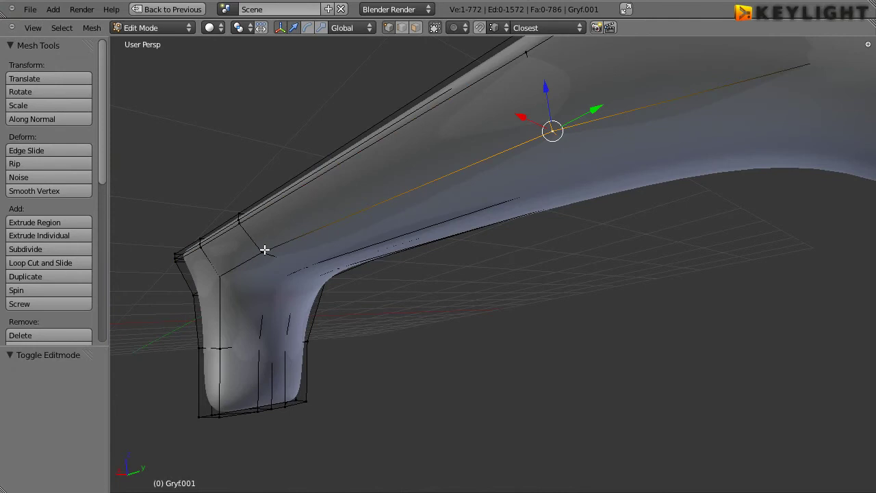
mouse_move(650, 160)
middle_down()
mouse_move(484, 94)
mouse_move(382, 133)
middle_up()
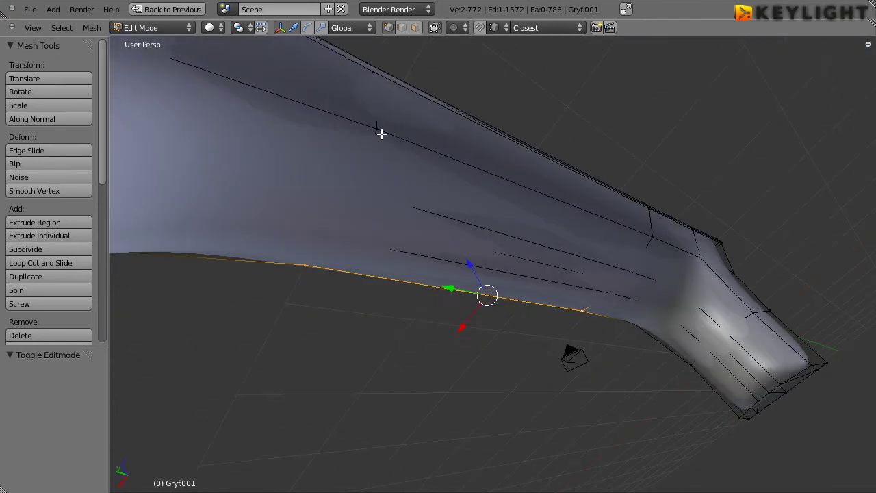
shift+right_click(618, 215)
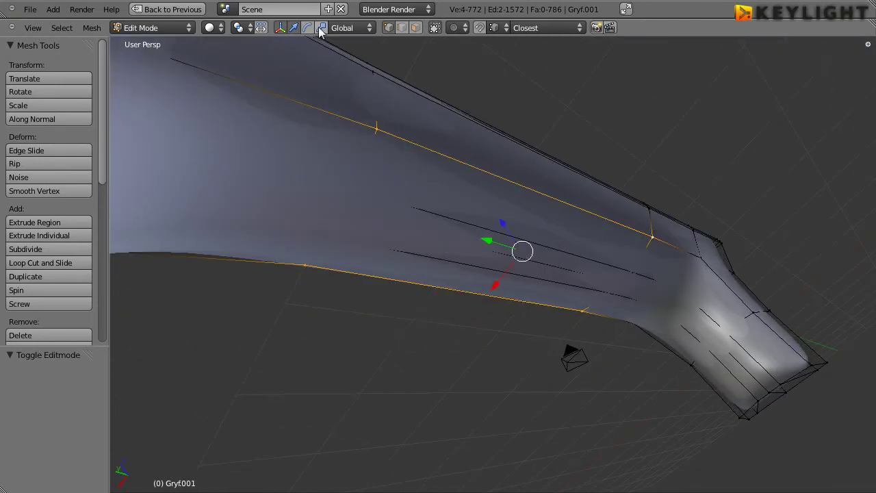
key(s)
key(x)
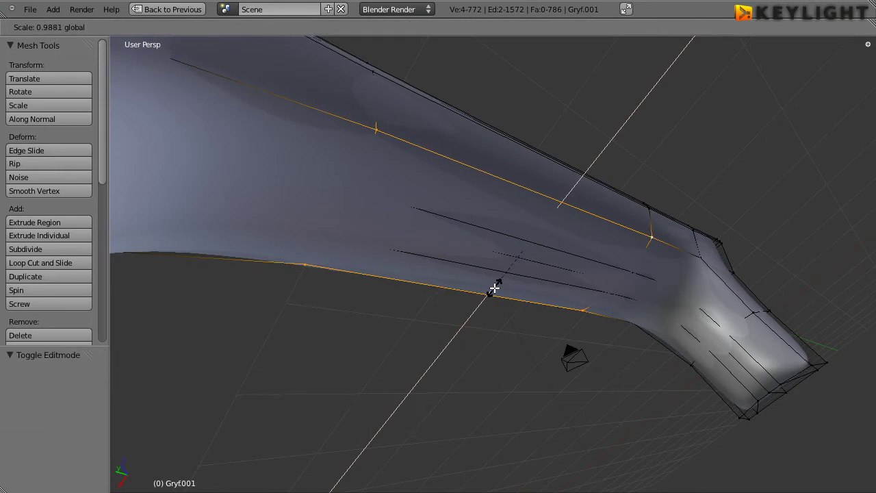
click(495, 280)
Step: Nudge the narrowed edges slightly upward, viewing the neck tip end-on
mouse_move(669, 340)
middle_down()
mouse_move(589, 188)
mouse_move(592, 225)
middle_up()
mouse_move(638, 321)
middle_down()
mouse_move(468, 328)
mouse_move(431, 339)
mouse_move(395, 327)
mouse_move(381, 338)
mouse_move(399, 337)
mouse_move(416, 315)
mouse_move(310, 45)
middle_up()
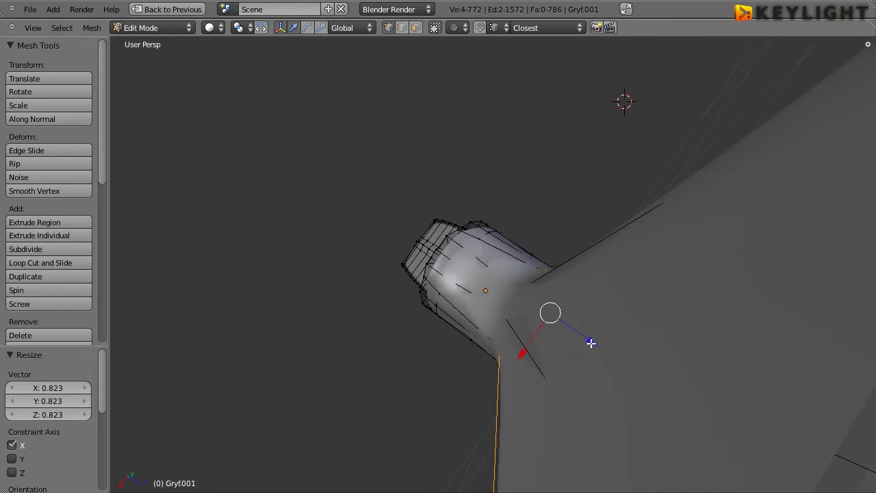
drag(592, 343, 593, 343)
click(593, 345)
mouse_move(593, 344)
middle_down()
mouse_move(557, 257)
mouse_move(456, 322)
mouse_move(422, 222)
mouse_move(604, 397)
mouse_move(552, 369)
mouse_move(489, 137)
mouse_move(489, 244)
mouse_move(504, 251)
mouse_move(421, 301)
middle_up()
scroll(540, 338, down, 3)
Step: Narrow the heel's side edges along X to 0.735, then the next edges to 0.836
right_click(421, 301)
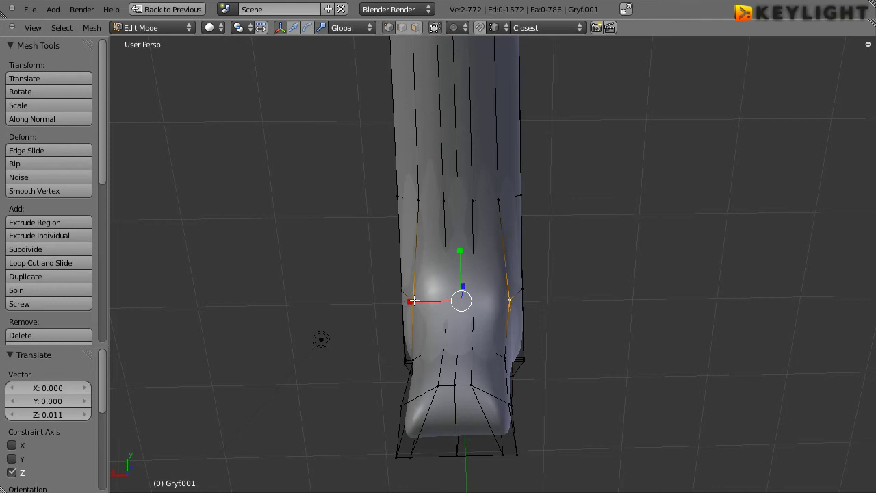
key(s)
key(x)
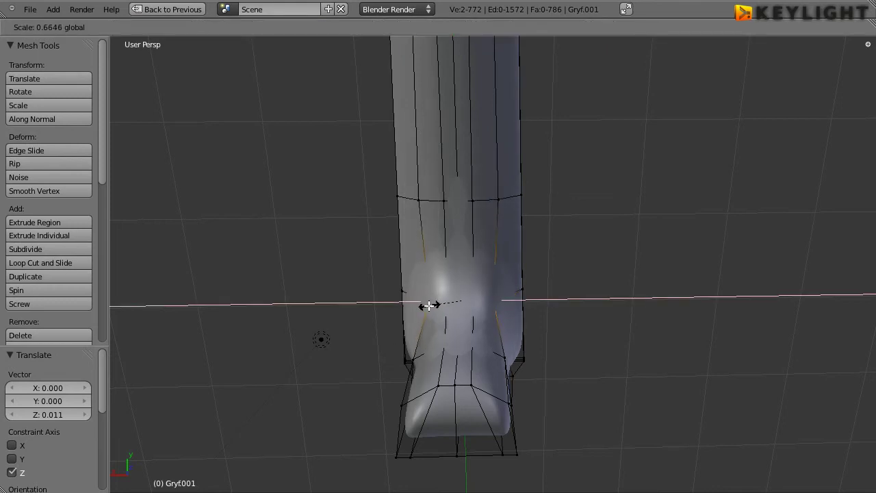
click(426, 306)
middle_drag(454, 358, 516, 366)
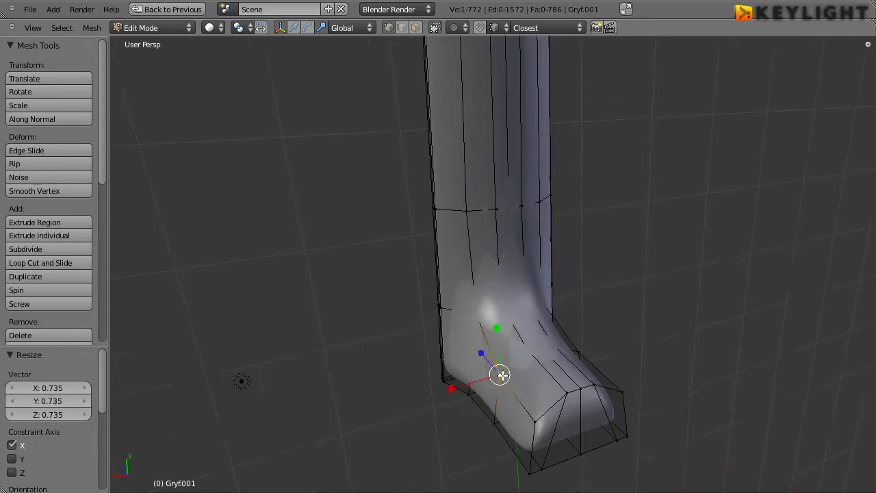
middle_drag(637, 350, 506, 348)
mouse_move(567, 329)
middle_down()
mouse_move(497, 323)
mouse_move(569, 329)
mouse_move(493, 361)
middle_up()
key(s)
key(x)
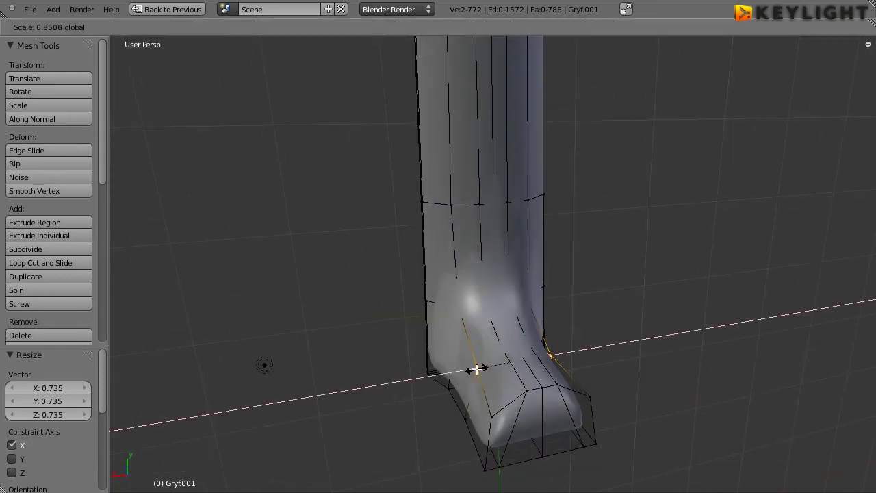
click(477, 369)
Step: Check the heel in wireframe and scale its side edges to 0.643 along X
mouse_move(477, 370)
middle_down()
mouse_move(519, 333)
mouse_move(542, 331)
mouse_move(534, 313)
mouse_move(644, 239)
mouse_move(585, 224)
mouse_move(533, 273)
mouse_move(530, 172)
mouse_move(569, 172)
mouse_move(525, 276)
mouse_move(473, 359)
mouse_move(503, 348)
mouse_move(407, 314)
middle_up()
middle_drag(559, 297, 430, 328)
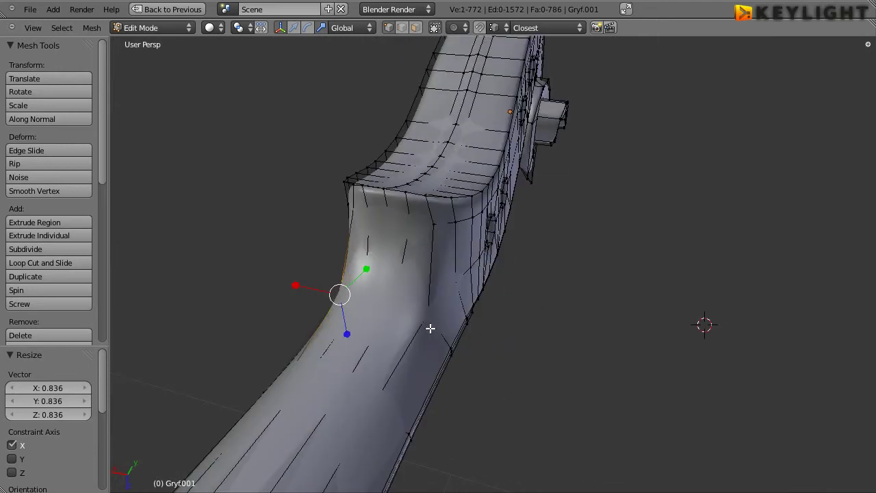
key(z)
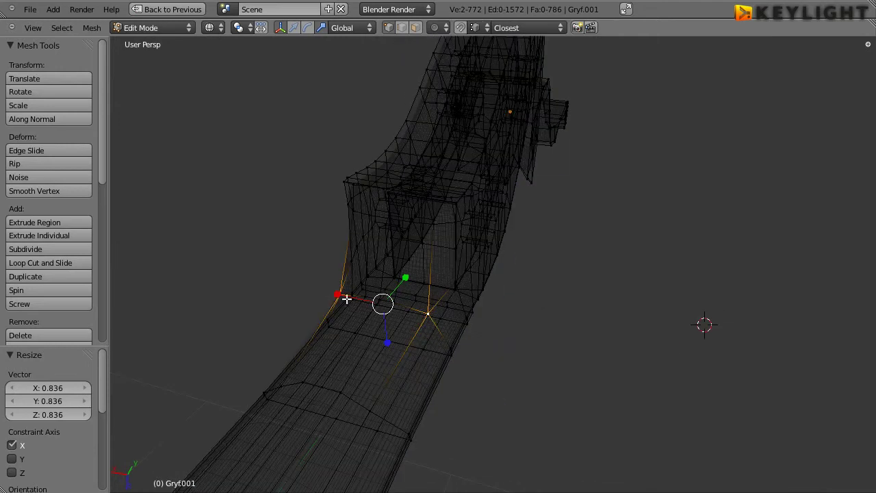
key(z)
key(s)
key(x)
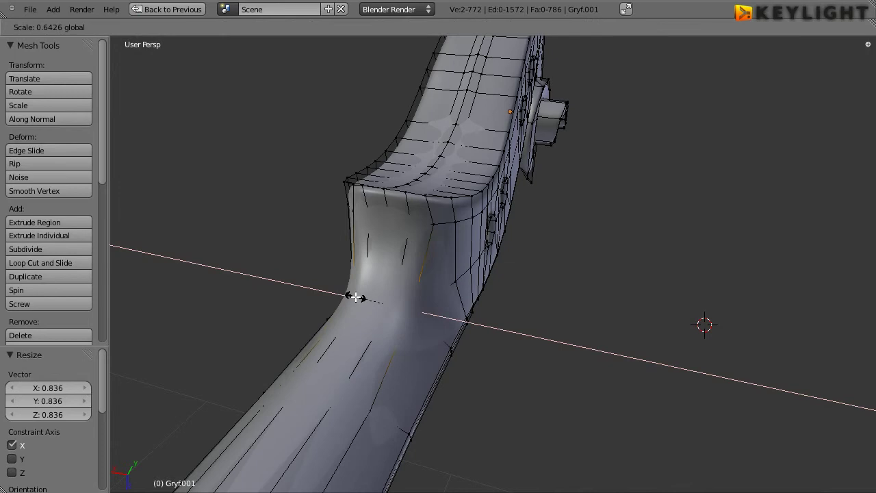
click(355, 297)
Step: Select a vertex at the top of the heel and inspect it in wireframe
mouse_move(523, 327)
middle_down()
mouse_move(480, 354)
mouse_move(454, 340)
mouse_move(642, 323)
mouse_move(656, 293)
mouse_move(650, 274)
mouse_move(622, 311)
mouse_move(538, 345)
mouse_move(624, 349)
mouse_move(515, 336)
mouse_move(442, 290)
mouse_move(416, 184)
middle_up()
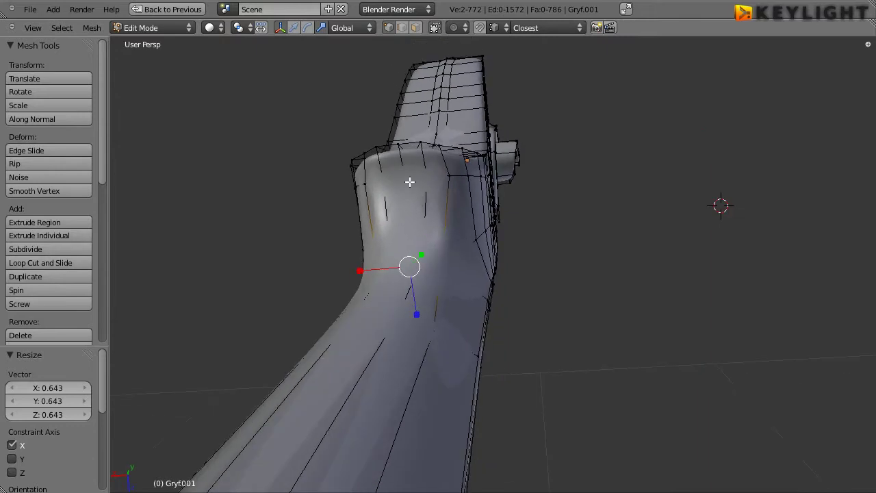
right_click(402, 175)
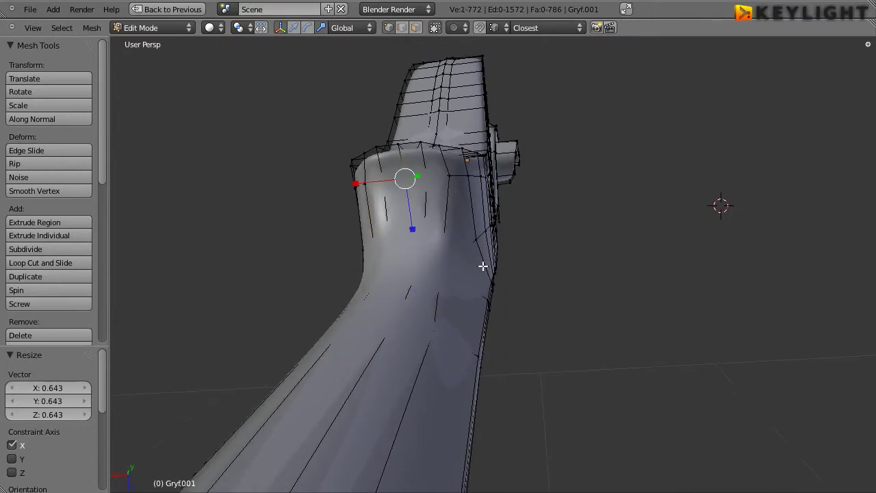
key(z)
mouse_move(406, 240)
middle_down()
mouse_move(505, 257)
mouse_move(574, 293)
middle_up()
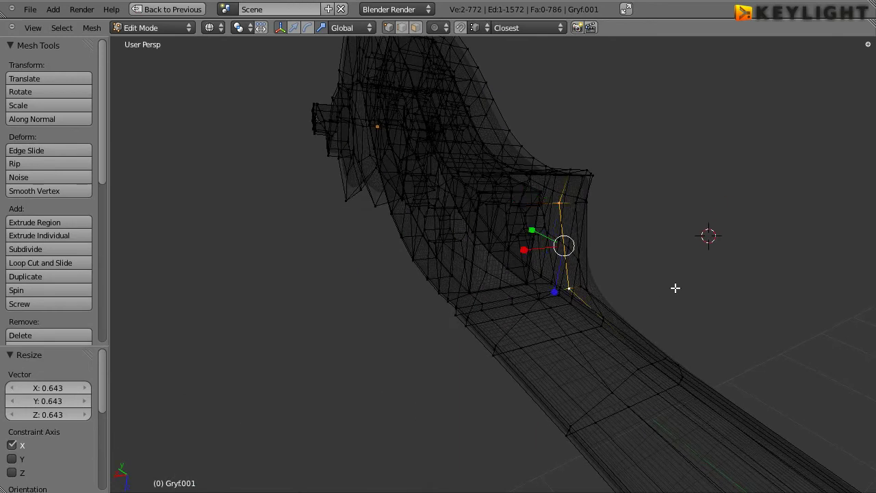
middle_drag(676, 289, 587, 299)
Step: Slide the heel curve edge loop along Y in the enlarged side view
key(ctrl+Up)
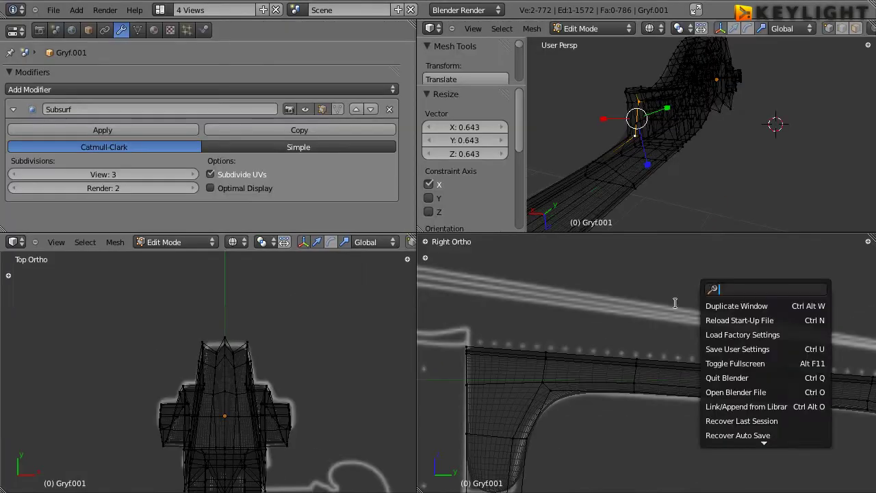
key(ctrl+Up)
scroll(614, 322, down, 2)
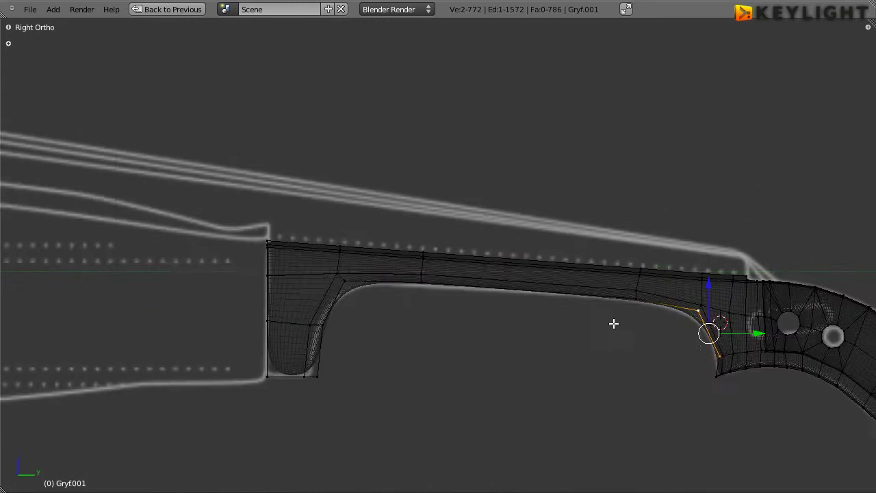
shift+middle_drag(614, 322, 525, 299)
scroll(601, 290, up, 3)
scroll(601, 290, up, 3)
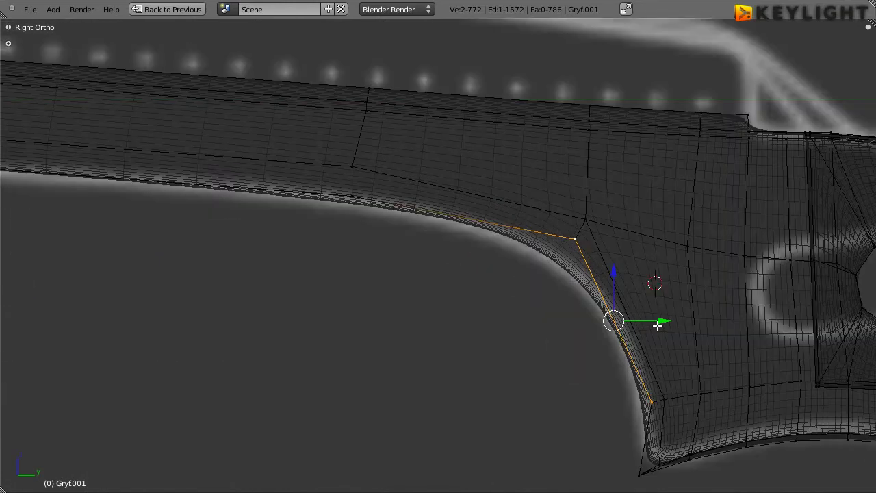
drag(663, 321, 648, 330)
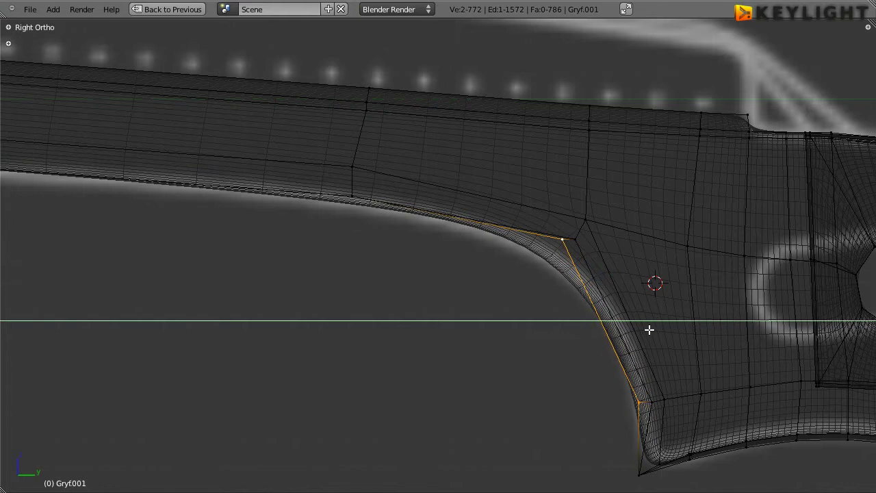
drag(649, 330, 650, 330)
Step: Inspect the heel in perspective and nudge the selection slightly along Y
key(ctrl+Up)
key(ctrl+Up)
key(z)
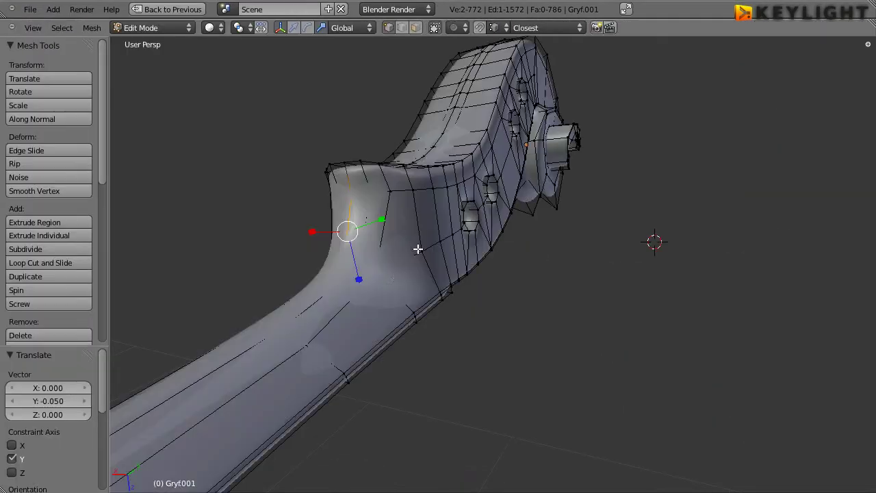
mouse_move(421, 279)
middle_down()
mouse_move(480, 262)
mouse_move(406, 281)
mouse_move(513, 295)
mouse_move(401, 313)
middle_up()
scroll(401, 314, up, 4)
mouse_move(502, 301)
middle_down()
mouse_move(571, 270)
mouse_move(593, 239)
mouse_move(555, 289)
mouse_move(504, 283)
middle_up()
drag(478, 189, 485, 245)
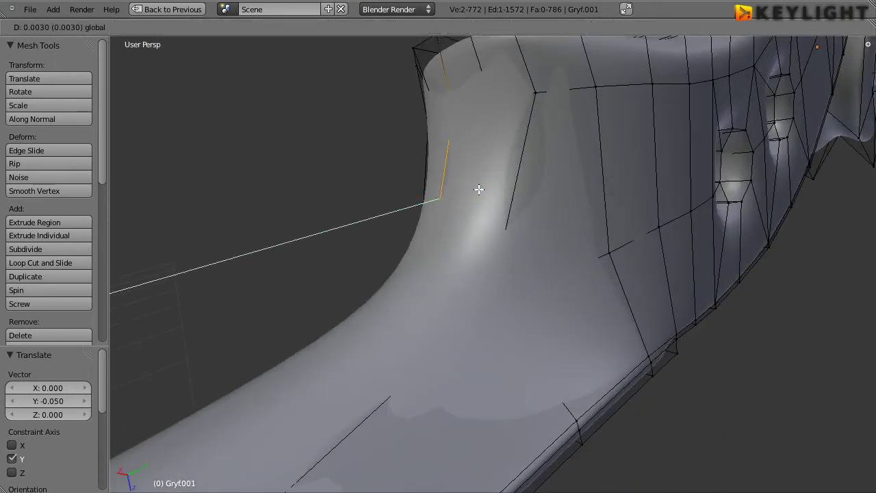
middle_drag(485, 244, 525, 285)
Step: Select a single vertex on the heel loop in wireframe, then return to solid shading
key(ctrl+Up)
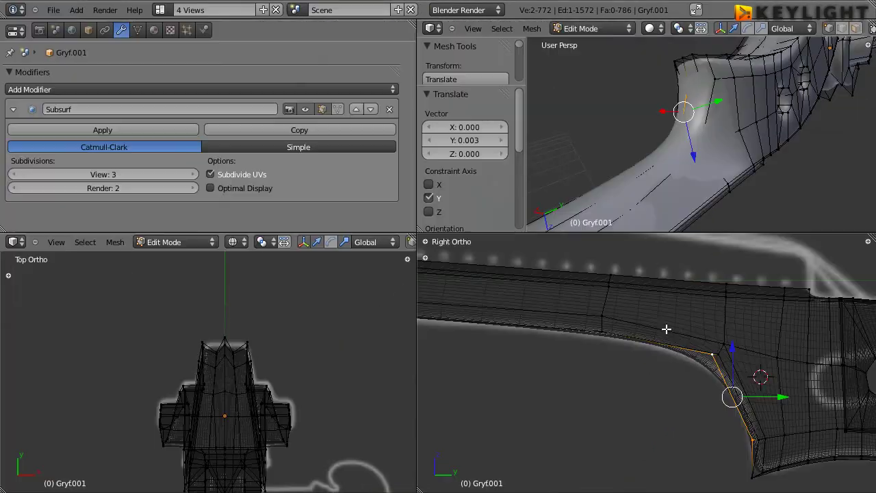
key(ctrl+Up)
middle_drag(550, 251, 553, 289)
key(z)
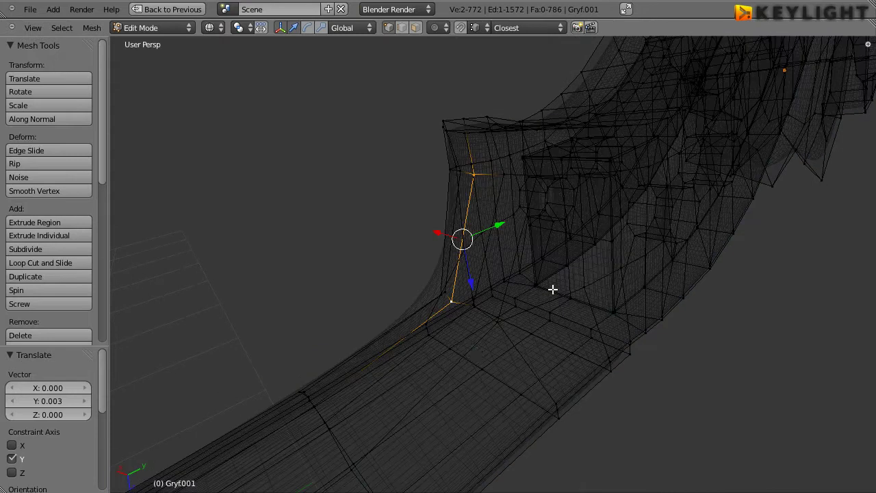
mouse_move(441, 334)
middle_down()
mouse_move(526, 336)
mouse_move(524, 352)
mouse_move(471, 381)
middle_up()
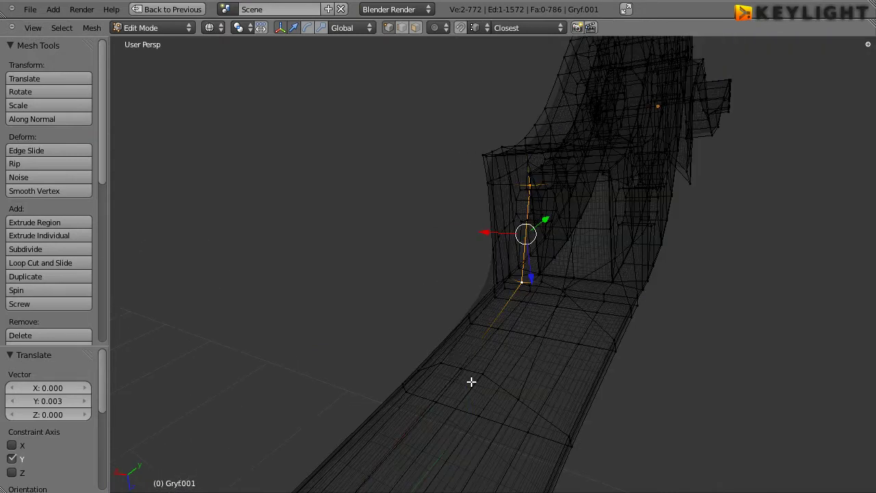
right_click(461, 369)
mouse_move(633, 319)
middle_down()
mouse_move(566, 355)
mouse_move(336, 317)
mouse_move(776, 290)
mouse_move(555, 269)
mouse_move(544, 347)
mouse_move(495, 305)
mouse_move(575, 358)
mouse_move(500, 327)
mouse_move(665, 333)
mouse_move(708, 295)
mouse_move(462, 328)
middle_up()
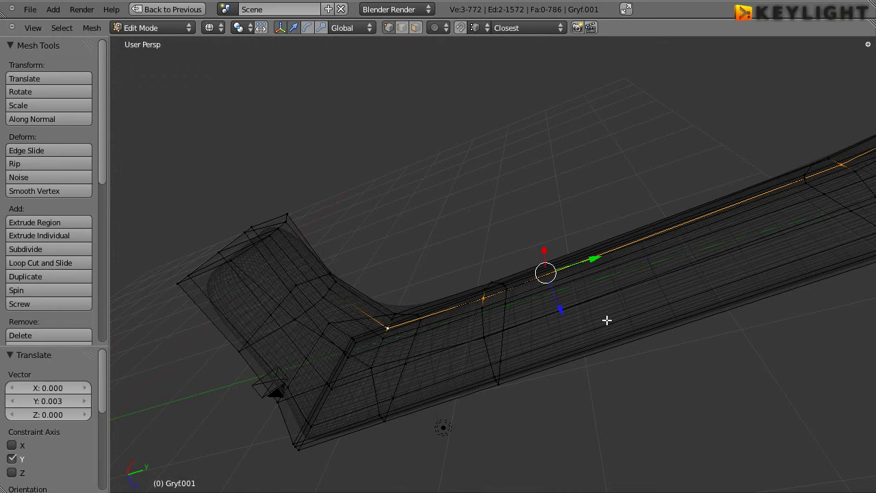
key(z)
Step: Frame the underside edge in side view and lower it by -0.018 along Z
key(ctrl+Up)
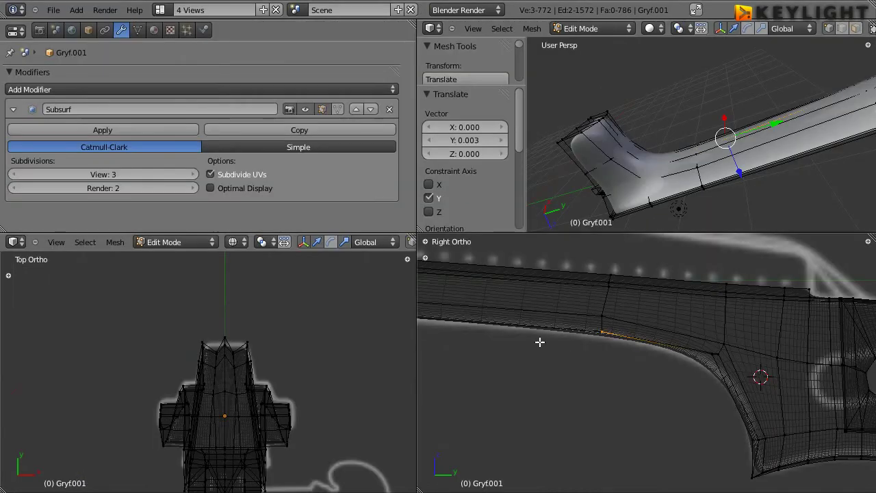
key(ctrl+Up)
key(KP_Decimal)
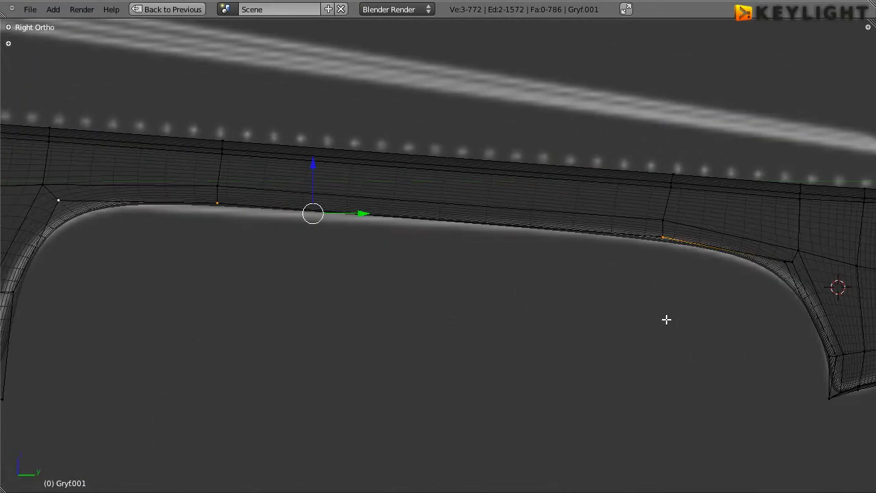
key(g)
key(z)
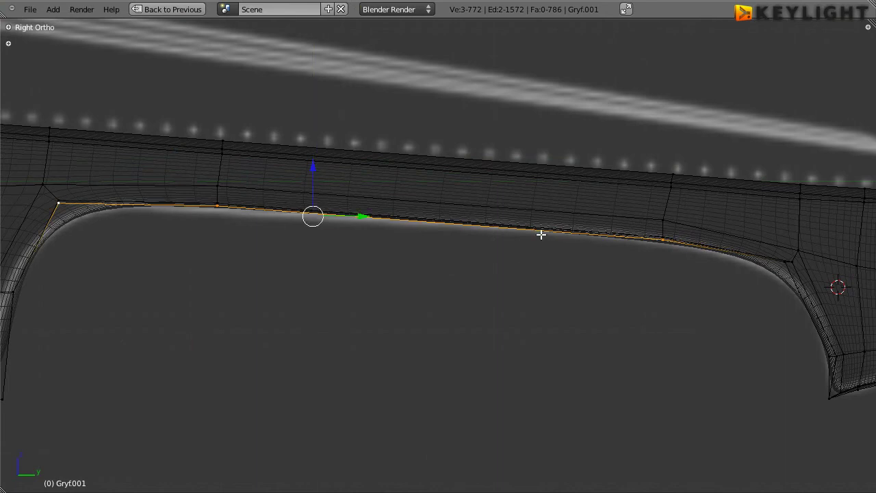
Step: Orbit around the heel corner and the whole neck in perspective to check the junction
key(ctrl+Up)
key(ctrl+Up)
mouse_move(441, 422)
middle_down()
mouse_move(597, 313)
mouse_move(544, 313)
mouse_move(538, 299)
middle_up()
scroll(551, 314, up, 5)
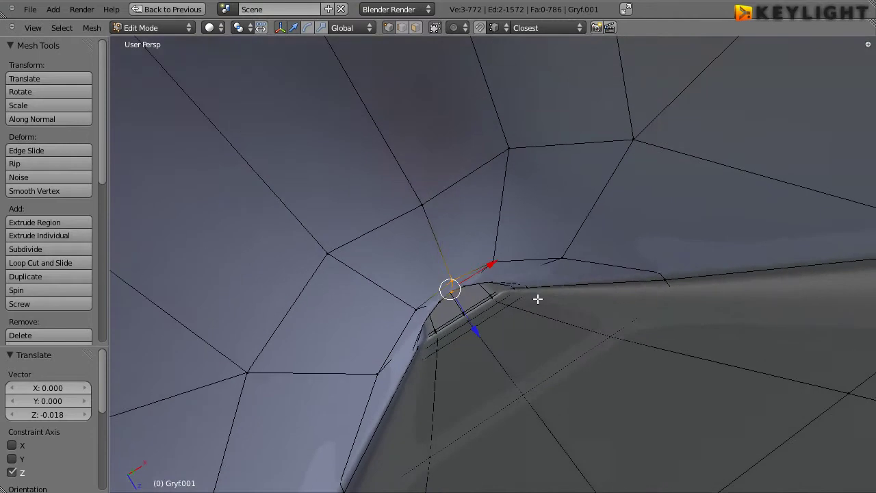
scroll(541, 315, down, 3)
scroll(546, 337, down, 4)
mouse_move(546, 345)
middle_down()
mouse_move(565, 340)
mouse_move(604, 435)
mouse_move(569, 452)
mouse_move(560, 404)
middle_up()
Step: Preview the smoothed neck, then return to Edit Mode facing the end block
key(Tab)
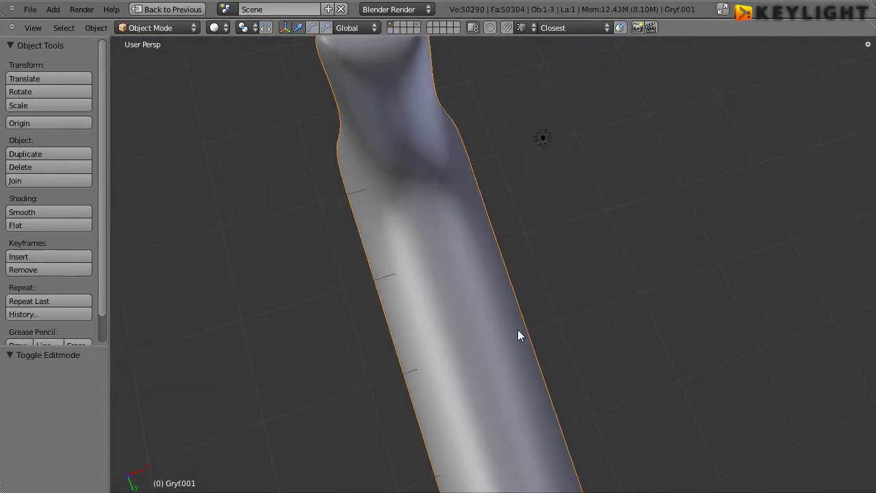
mouse_move(519, 336)
middle_down()
mouse_move(577, 303)
mouse_move(527, 308)
mouse_move(603, 298)
mouse_move(682, 229)
mouse_move(616, 276)
mouse_move(498, 216)
mouse_move(489, 215)
mouse_move(476, 249)
mouse_move(503, 246)
mouse_move(542, 202)
mouse_move(410, 251)
middle_up()
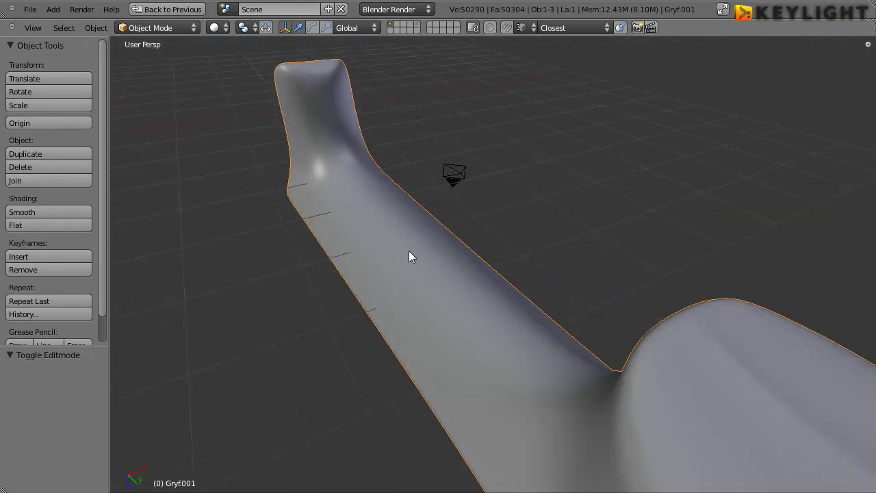
key(Tab)
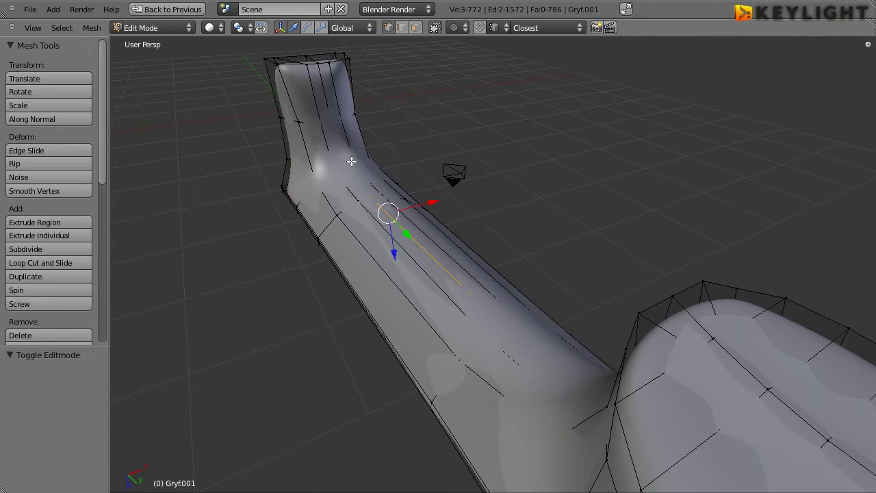
mouse_move(325, 139)
middle_down()
mouse_move(454, 322)
mouse_move(421, 313)
mouse_move(356, 181)
middle_up()
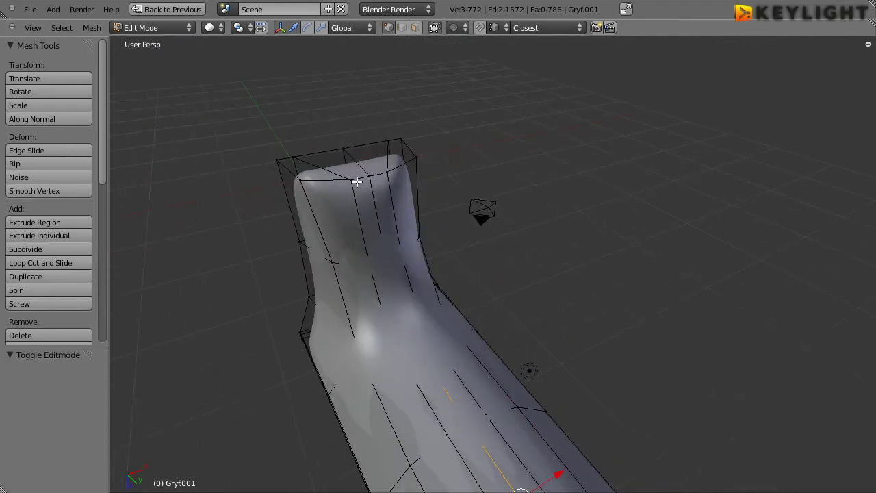
Step: In wireframe side view, shift the corner curve vertices -0.009 along Y
key(z)
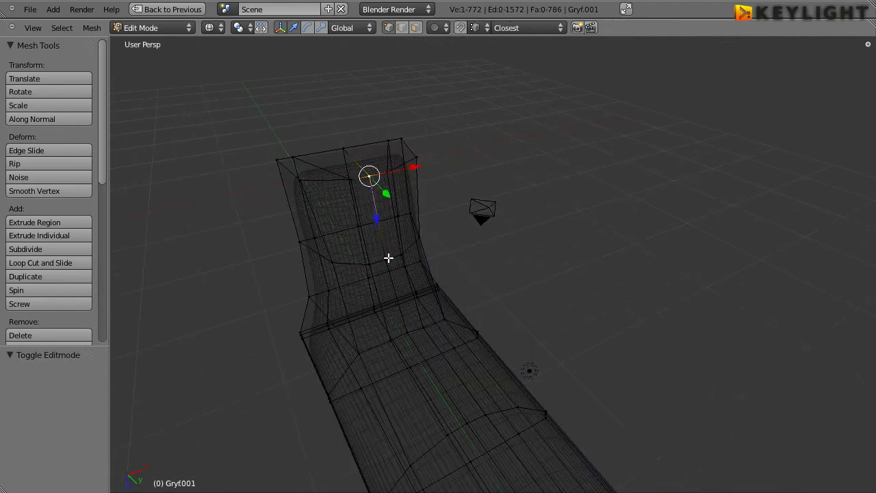
key(ctrl+Up)
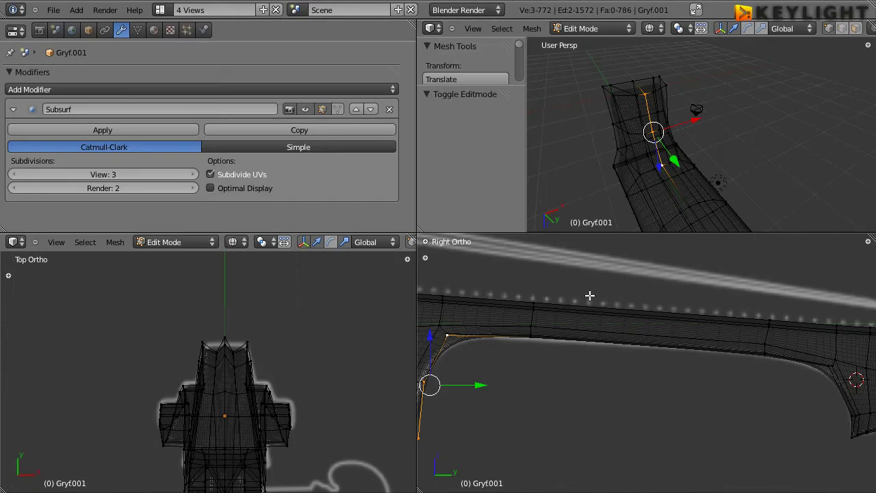
key(ctrl+Up)
shift+middle_drag(306, 294, 549, 267)
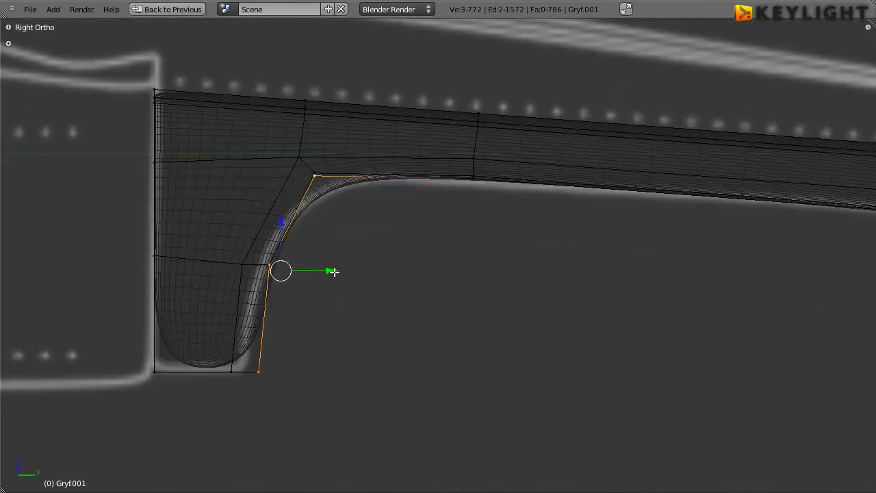
drag(330, 272, 331, 271)
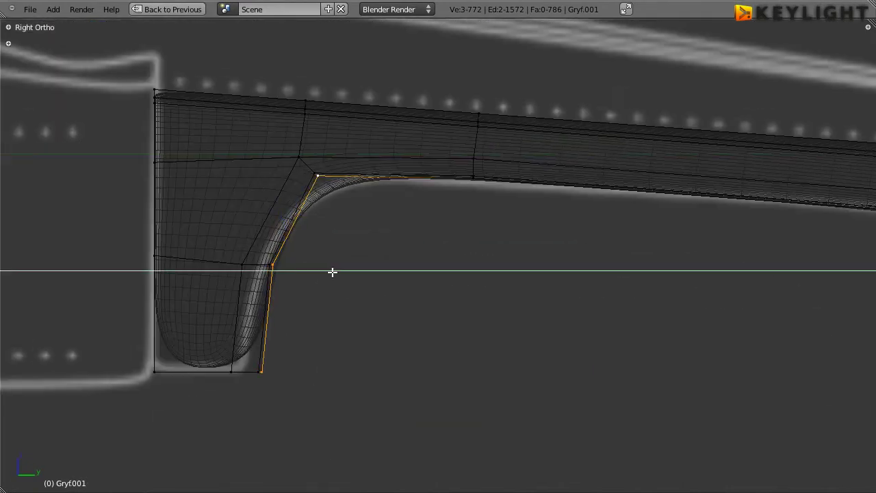
click(333, 272)
Step: Nudge the corner vertex along Y in solid perspective and return to Object Mode
key(ctrl+Up)
key(ctrl+Up)
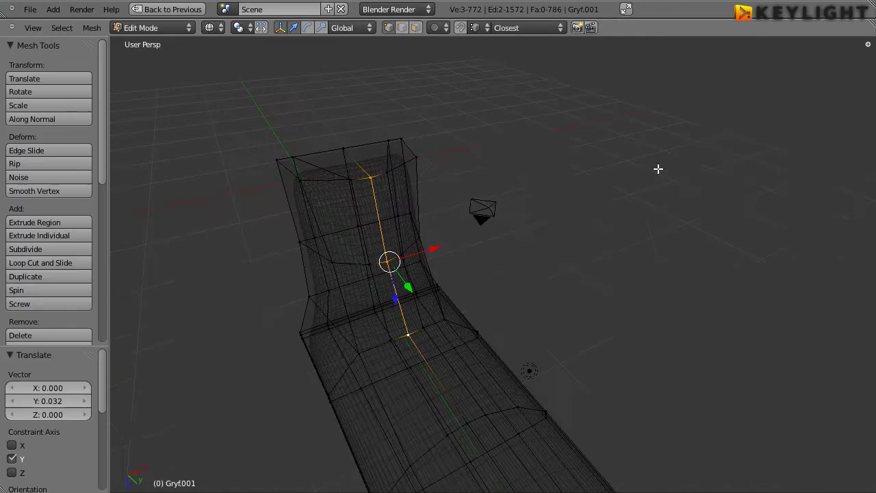
key(z)
mouse_move(490, 260)
middle_down()
mouse_move(579, 323)
mouse_move(568, 254)
mouse_move(504, 304)
middle_up()
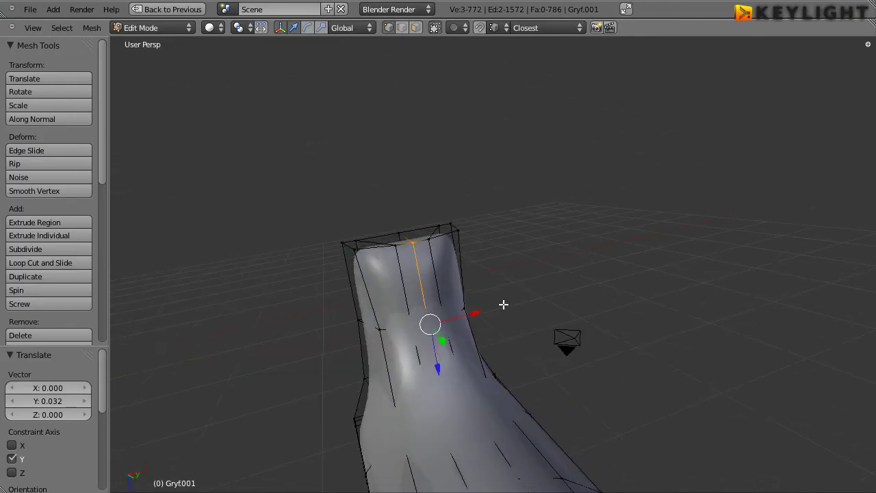
mouse_move(451, 367)
middle_down()
mouse_move(587, 364)
mouse_move(648, 287)
mouse_move(493, 309)
mouse_move(551, 275)
middle_up()
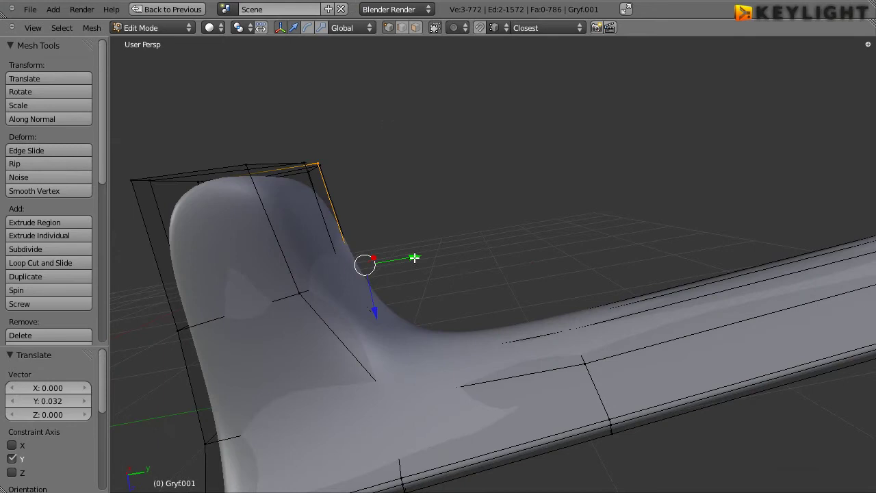
drag(414, 258, 415, 256)
mouse_move(322, 226)
middle_down()
mouse_move(483, 307)
mouse_move(489, 338)
mouse_move(511, 371)
mouse_move(354, 371)
mouse_move(628, 217)
mouse_move(528, 287)
mouse_move(621, 343)
mouse_move(596, 332)
mouse_move(500, 352)
mouse_move(543, 358)
mouse_move(459, 332)
mouse_move(421, 308)
mouse_move(386, 237)
mouse_move(484, 328)
mouse_move(593, 341)
mouse_move(578, 333)
mouse_move(618, 217)
mouse_move(650, 176)
mouse_move(614, 148)
mouse_move(213, 157)
middle_up()
key(Tab)
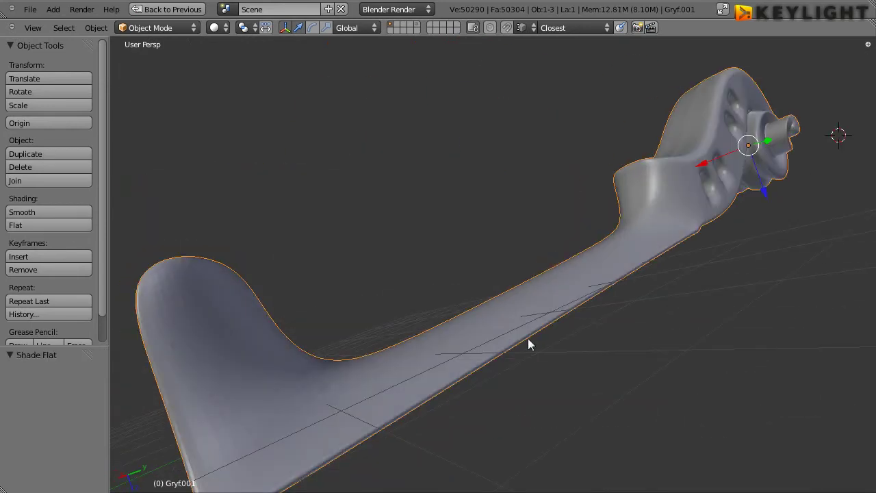
Step: Apply Smooth shading to the neck and orbit to inspect it
mouse_move(528, 342)
middle_down()
mouse_move(708, 372)
mouse_move(673, 419)
mouse_move(579, 235)
mouse_move(585, 337)
mouse_move(573, 321)
mouse_move(467, 289)
mouse_move(499, 137)
mouse_move(635, 86)
middle_up()
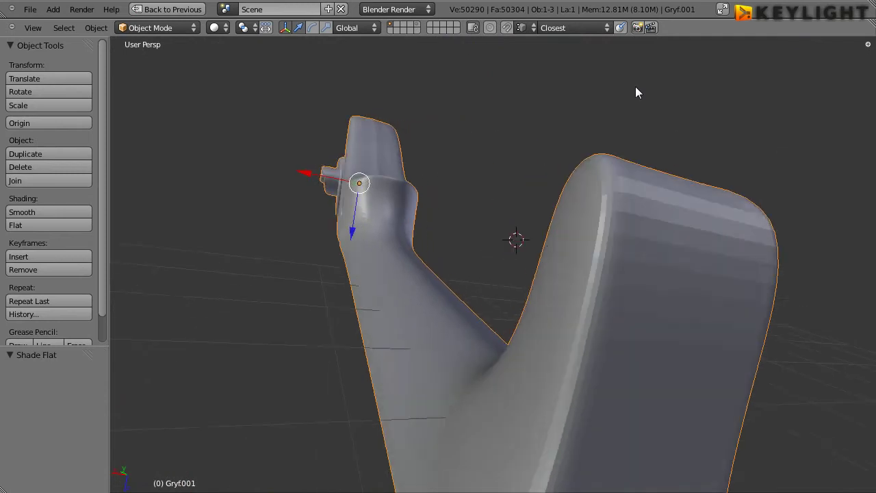
click(33, 213)
middle_drag(443, 203, 702, 260)
mouse_move(614, 241)
middle_down()
mouse_move(326, 237)
mouse_move(327, 249)
mouse_move(254, 278)
mouse_move(245, 293)
mouse_move(418, 396)
mouse_move(660, 222)
mouse_move(581, 338)
mouse_move(523, 140)
mouse_move(423, 199)
mouse_move(610, 331)
mouse_move(713, 237)
middle_up()
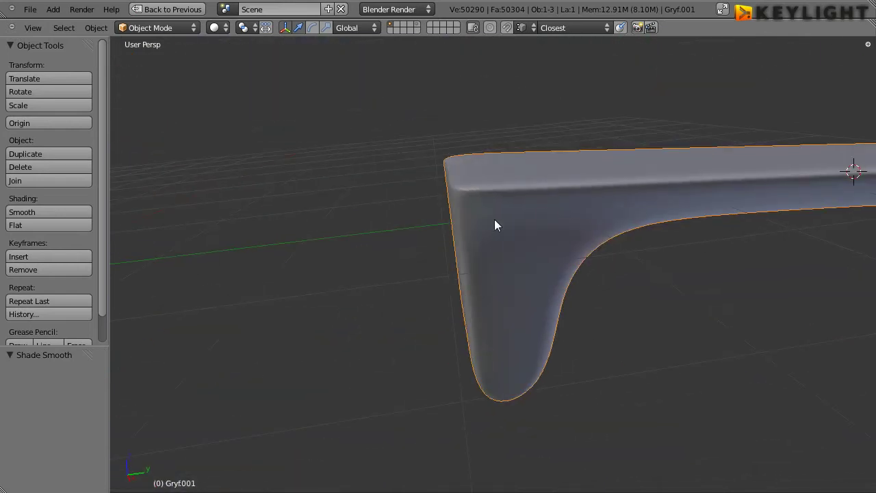
Step: Enter Edit Mode on Gryf.001 and view the heel's lower end from below
key(Tab)
mouse_move(597, 258)
middle_down()
mouse_move(527, 223)
mouse_move(510, 165)
mouse_move(537, 153)
middle_up()
mouse_move(594, 177)
middle_down()
mouse_move(632, 256)
mouse_move(431, 369)
mouse_move(477, 377)
mouse_move(420, 237)
middle_up()
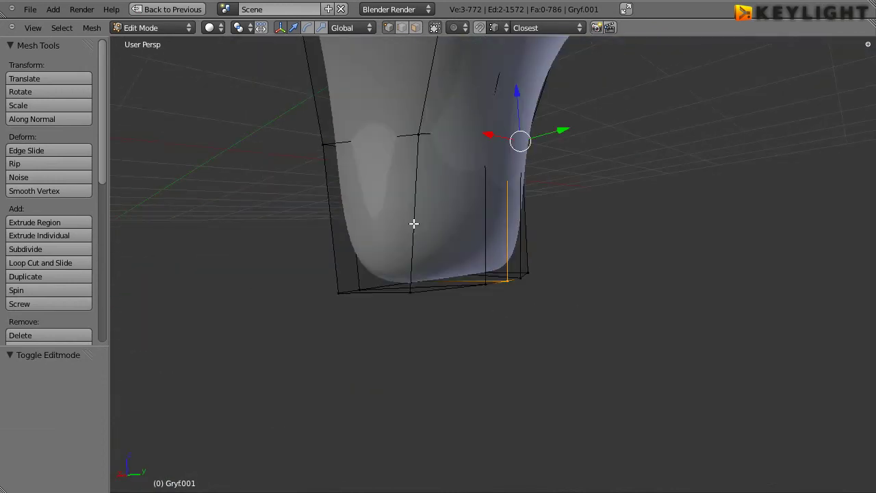
Step: Add two edge loops near the heel end, sliding the second one (-0.97) against the heel's end
key(ctrl+r)
click(413, 225)
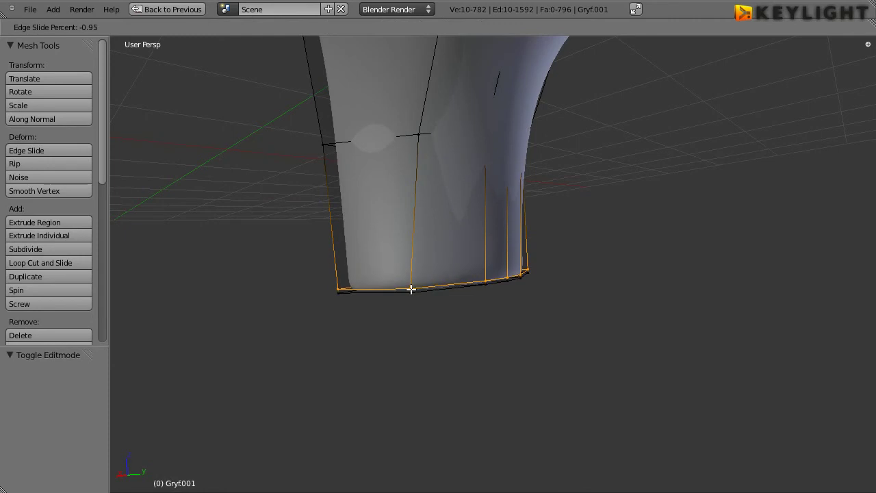
click(411, 289)
middle_drag(482, 152, 466, 244)
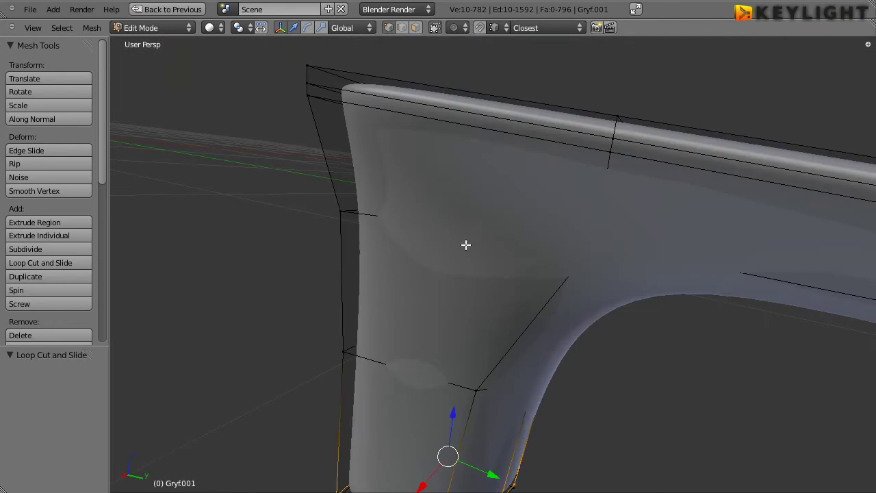
key(ctrl+r)
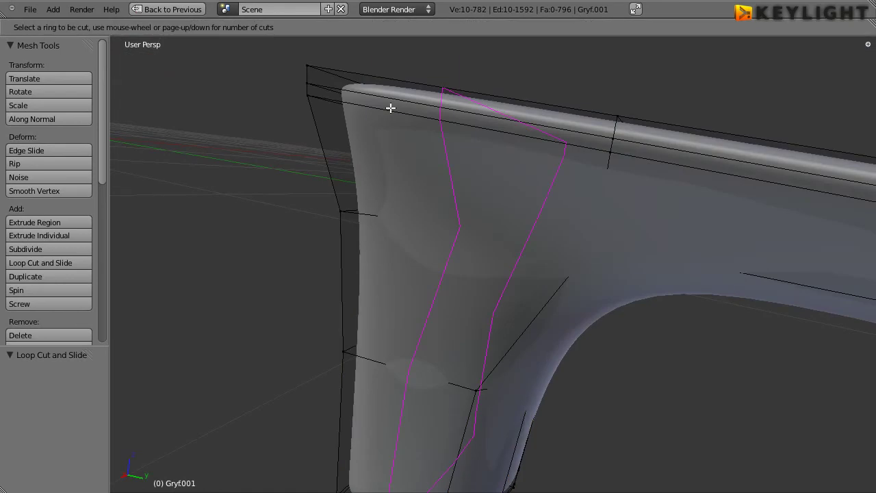
click(390, 108)
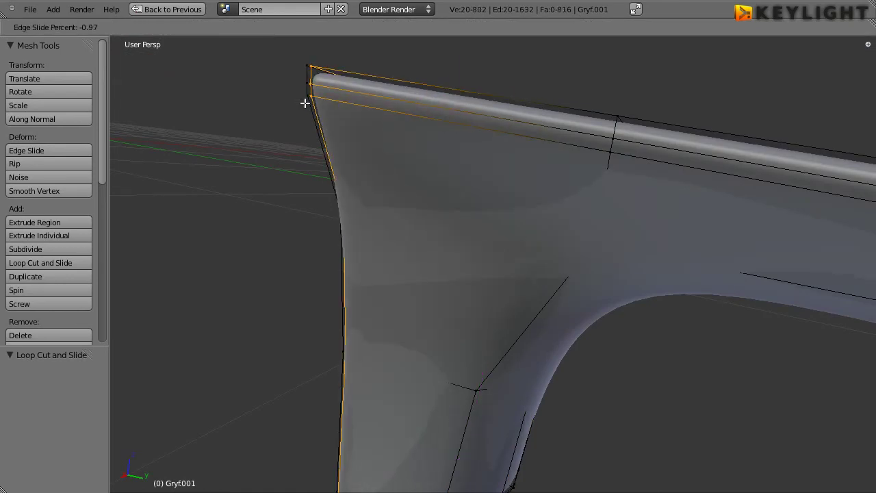
click(304, 102)
Step: Delete the selected edge loop on the foot's lower faces
middle_drag(303, 102, 525, 268)
scroll(524, 268, down, 3)
mouse_move(550, 215)
middle_down()
mouse_move(535, 237)
mouse_move(536, 165)
middle_up()
key(x)
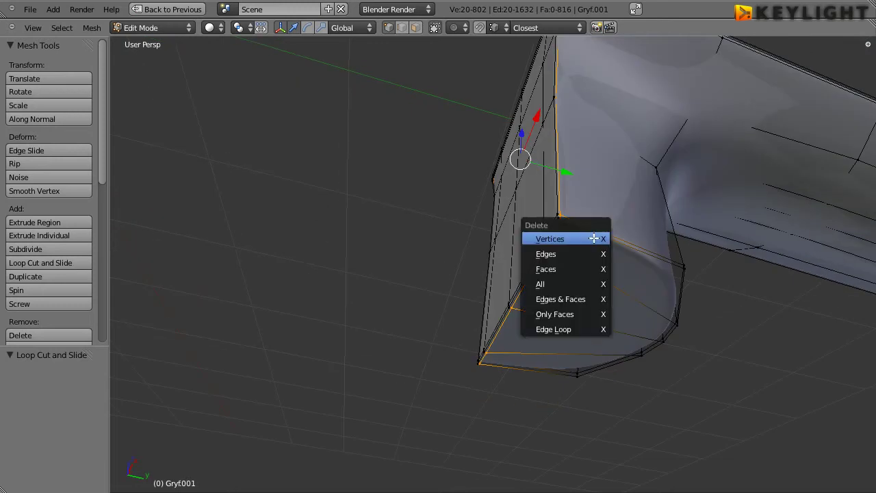
click(577, 330)
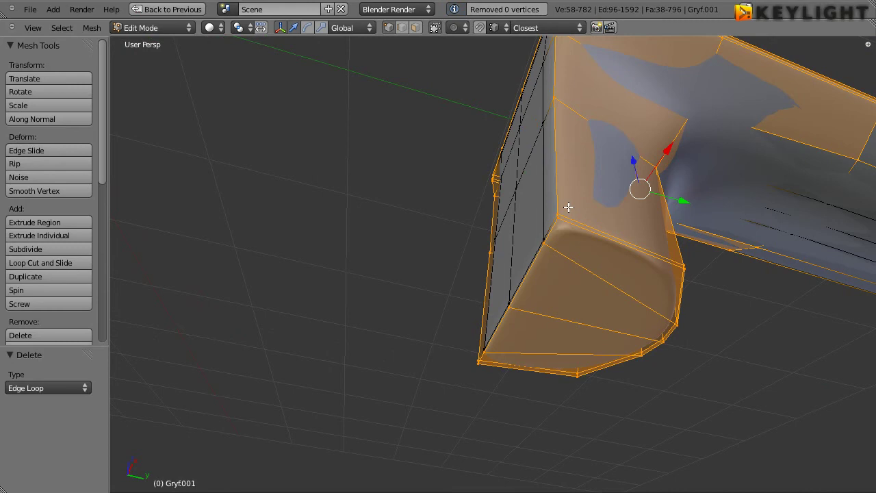
Step: Deselect all, inspect the smoothed heel in Object Mode, then return to Edit Mode
key(a)
scroll(597, 199, up, 2)
scroll(587, 237, up, 2)
key(Tab)
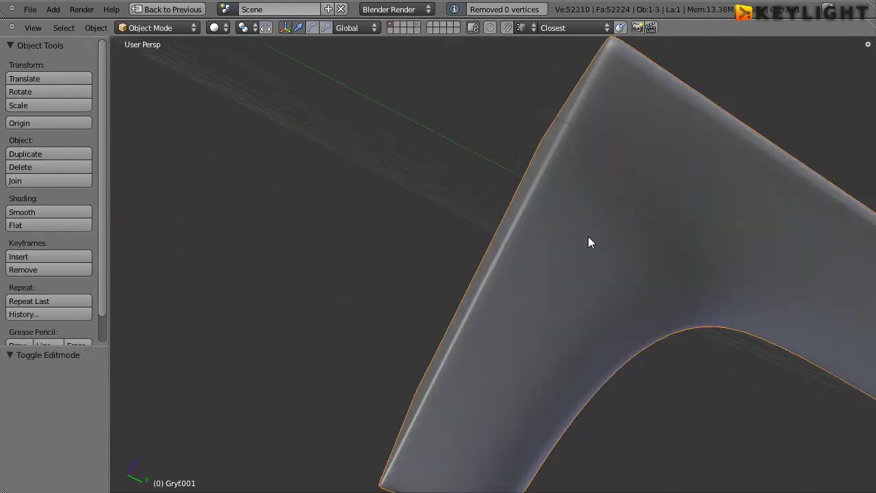
mouse_move(496, 212)
middle_down()
mouse_move(679, 211)
mouse_move(659, 139)
mouse_move(648, 246)
mouse_move(585, 154)
mouse_move(587, 116)
mouse_move(479, 143)
mouse_move(426, 231)
mouse_move(575, 212)
mouse_move(599, 166)
mouse_move(589, 114)
mouse_move(575, 119)
mouse_move(607, 258)
middle_up()
key(Tab)
mouse_move(497, 212)
middle_down()
mouse_move(452, 249)
mouse_move(364, 284)
mouse_move(379, 224)
mouse_move(411, 278)
mouse_move(422, 171)
mouse_move(463, 181)
mouse_move(484, 251)
mouse_move(417, 241)
mouse_move(429, 276)
mouse_move(514, 201)
mouse_move(655, 267)
mouse_move(377, 274)
mouse_move(358, 317)
mouse_move(413, 331)
mouse_move(489, 298)
mouse_move(540, 348)
mouse_move(418, 350)
mouse_move(494, 325)
middle_up()
Step: Hide the tool shelf and cut a new edge loop across the neck near the pegbox
scroll(550, 319, up, 3)
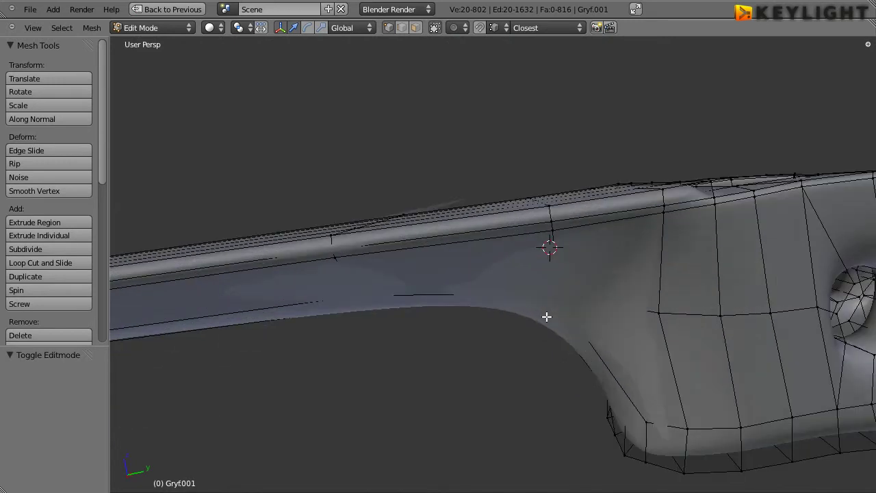
scroll(607, 342, up, 2)
key(t)
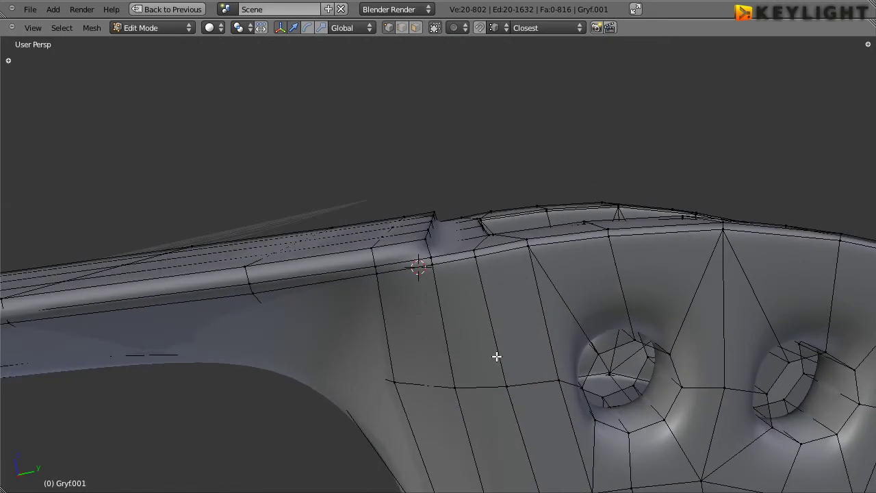
middle_drag(496, 356, 528, 290)
mouse_move(531, 197)
middle_down()
mouse_move(528, 285)
mouse_move(535, 265)
middle_up()
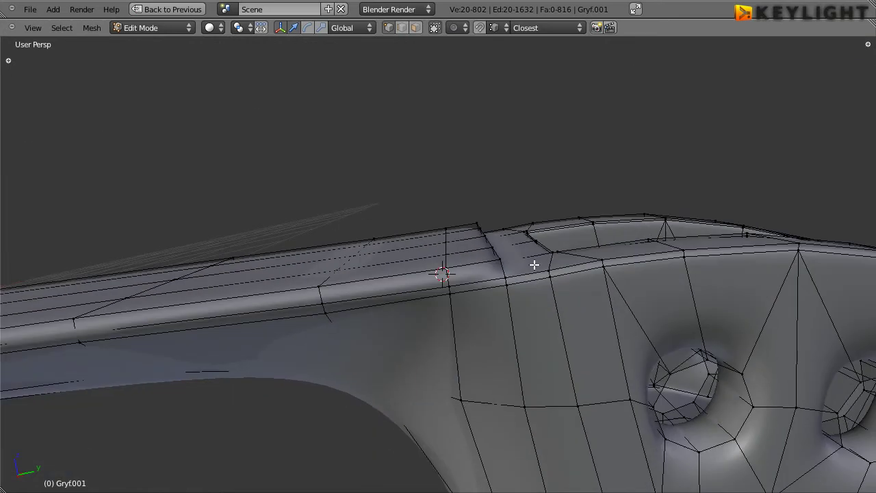
key(ctrl+r)
click(488, 263)
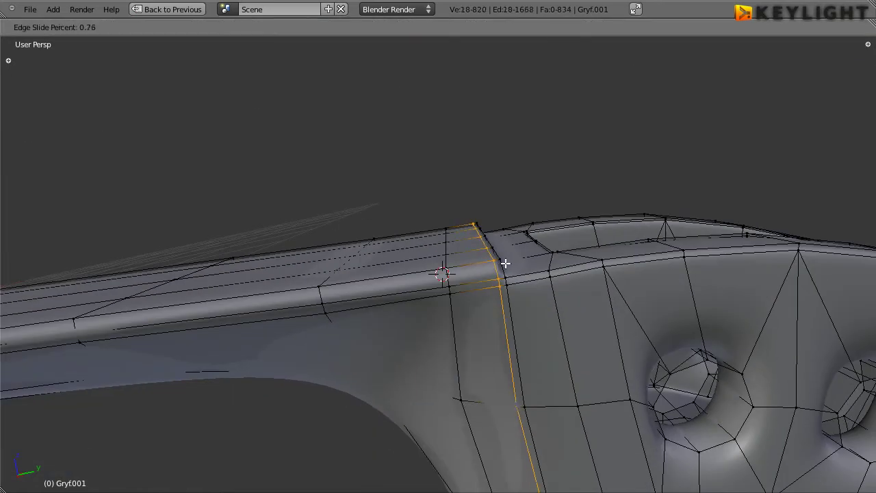
click(508, 263)
Step: Inspect the new loop from the neck's top, underside and a low side angle
middle_drag(470, 317, 522, 362)
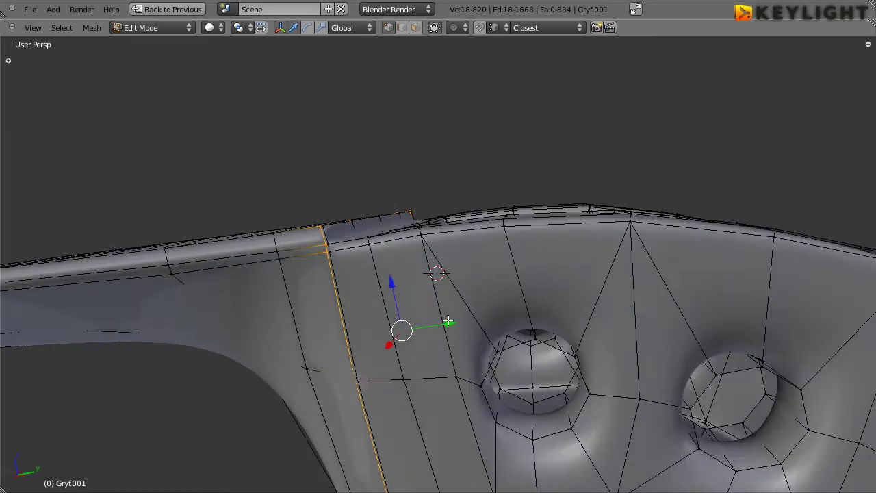
middle_drag(553, 417, 546, 365)
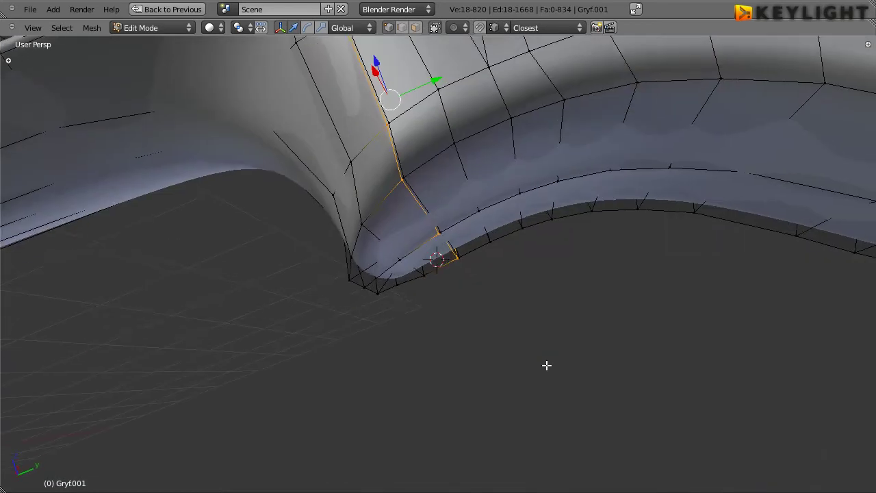
mouse_move(497, 206)
middle_down()
mouse_move(480, 196)
mouse_move(495, 252)
middle_up()
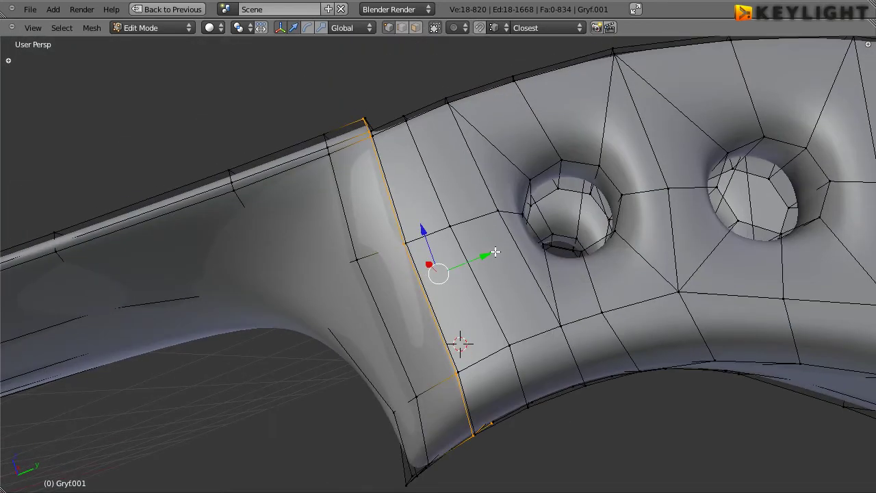
scroll(459, 157, down, 5)
middle_drag(459, 157, 442, 149)
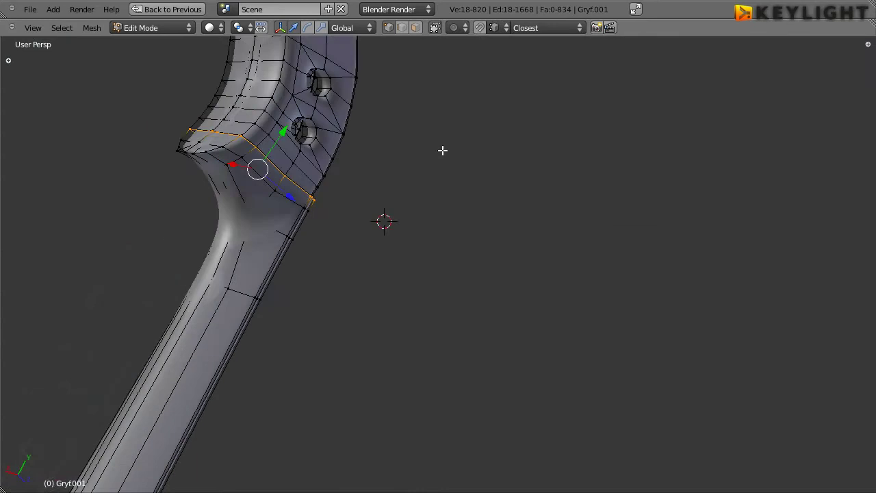
scroll(602, 278, up, 6)
scroll(601, 425, down, 2)
mouse_move(602, 426)
middle_down()
mouse_move(456, 219)
mouse_move(605, 309)
mouse_move(555, 349)
mouse_move(497, 246)
middle_up()
Step: Undo the extra loop (faces back to 816) and view the smoothed neck in Object Mode
key(ctrl+z)
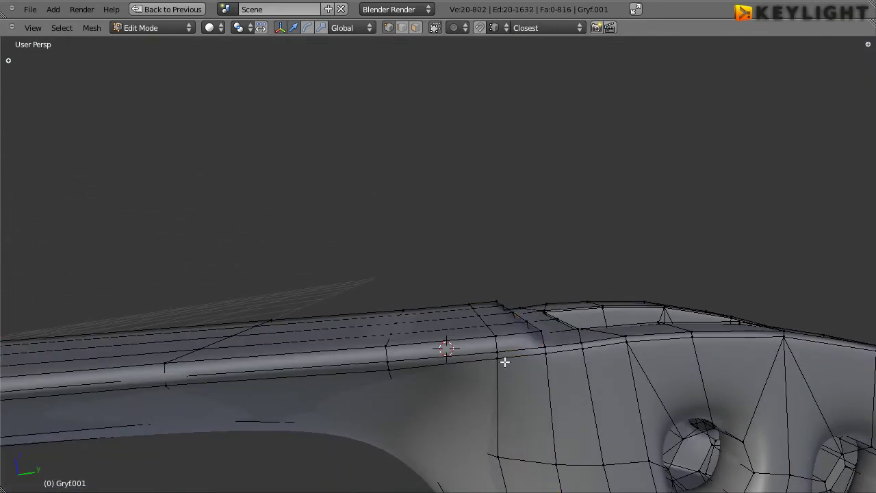
scroll(491, 356, down, 3)
scroll(364, 366, up, 2)
scroll(363, 366, up, 2)
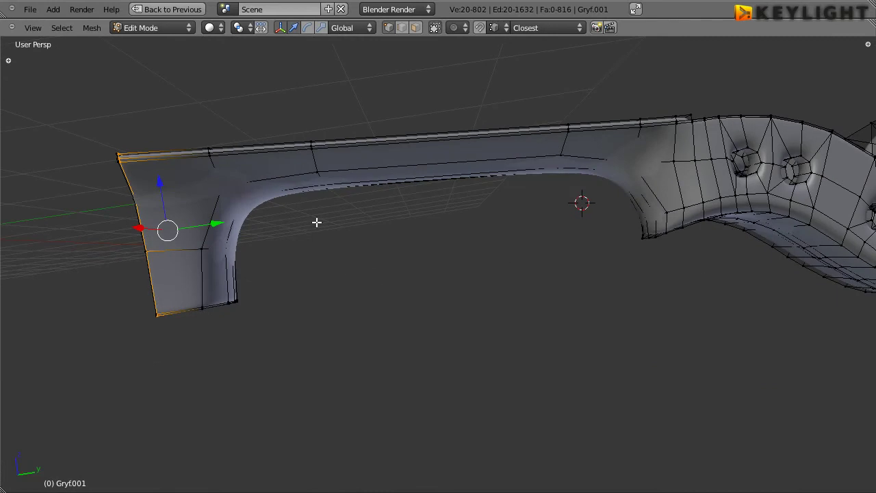
key(Tab)
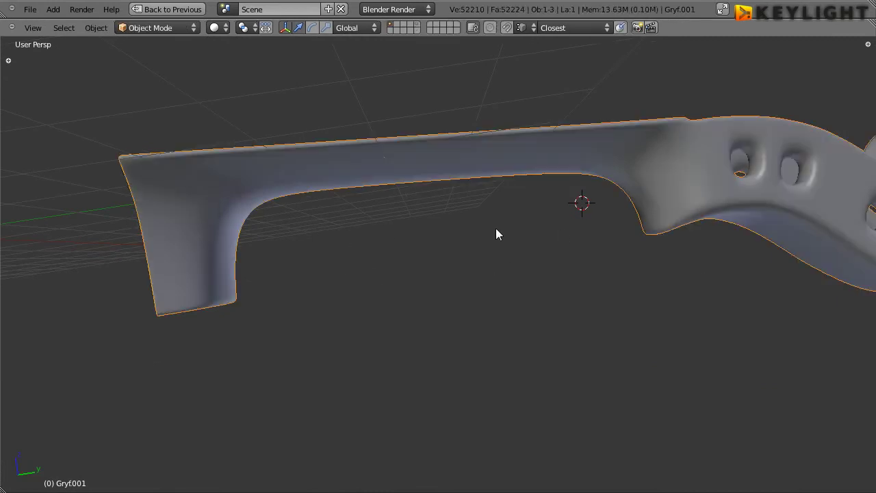
Step: Return to the four-view layout and disable the Subsurf modifier's viewport display
middle_drag(496, 234, 370, 282)
middle_drag(313, 332, 355, 381)
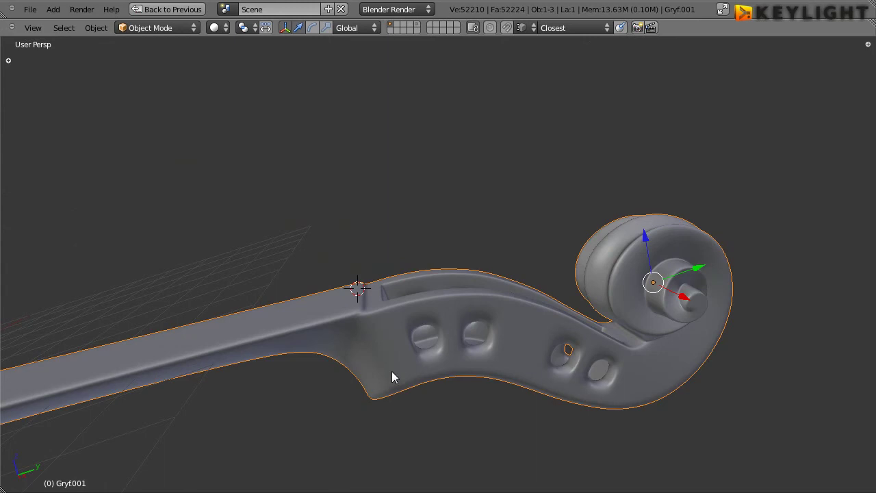
key(ctrl+Up)
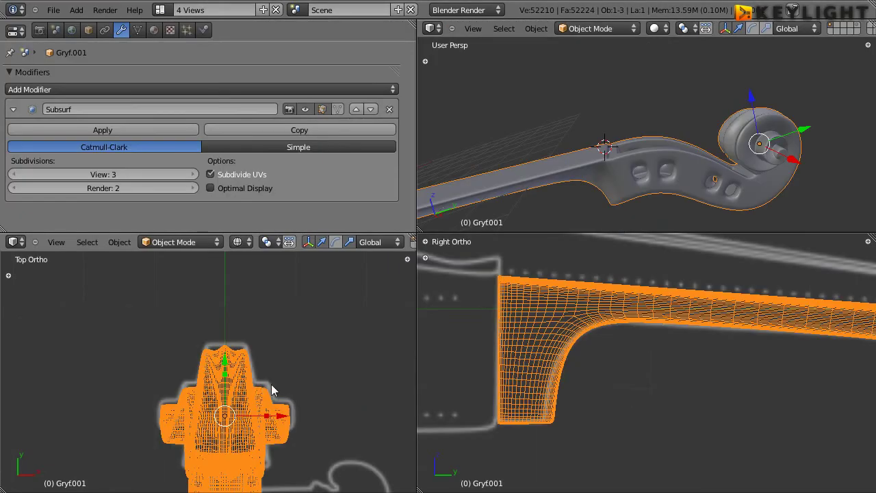
click(306, 112)
mouse_move(264, 479)
shift+middle_down()
mouse_move(270, 371)
mouse_move(259, 426)
mouse_move(290, 276)
shift+middle_up()
Step: Maximize Top Ortho framing the whole neck and pegbox, then enter Edit Mode
key(ctrl+Up)
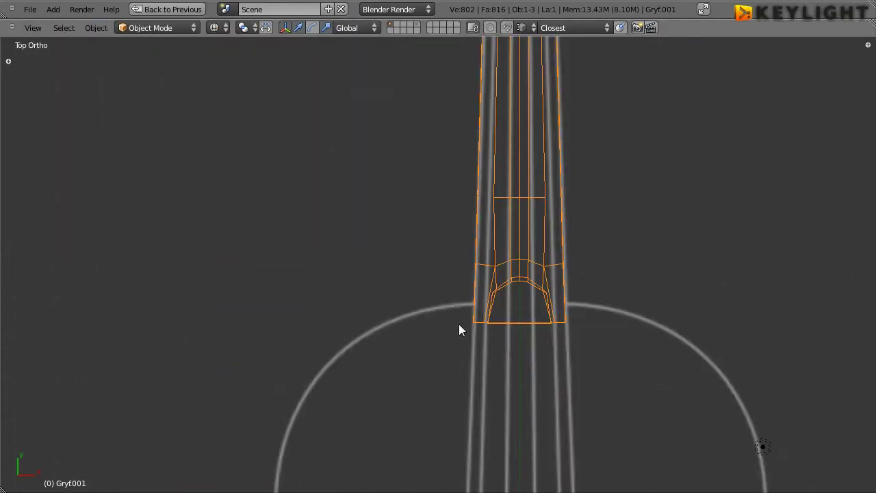
scroll(458, 295, down, 4)
shift+middle_drag(455, 248, 435, 357)
scroll(435, 358, up, 1)
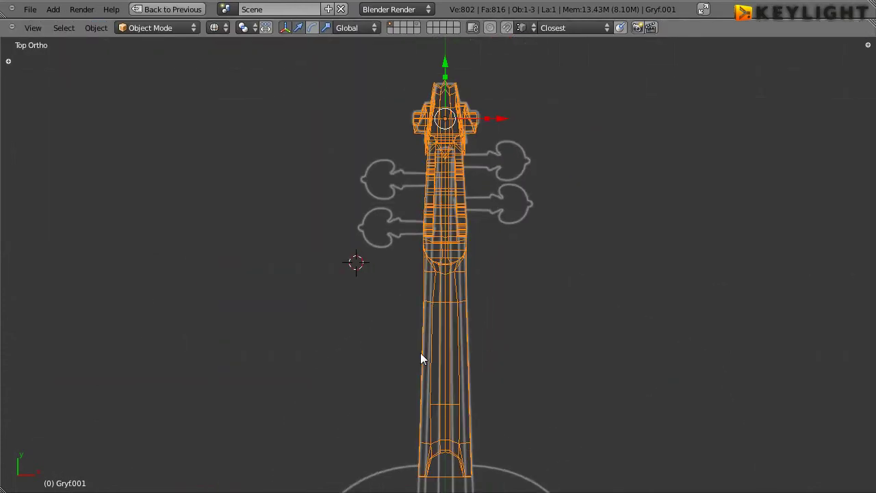
key(Tab)
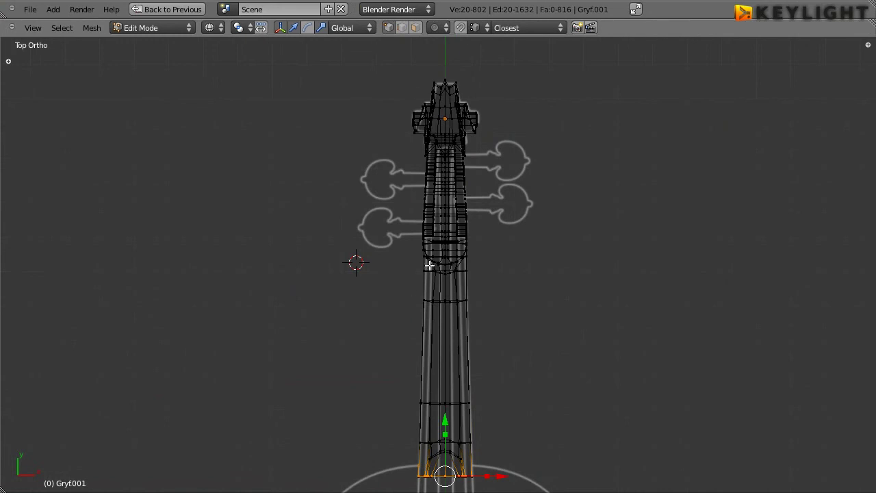
Step: Box-select and delete the neck's left-half vertices in Top Ortho, leaving 437 vertices and 408 faces
key(a)
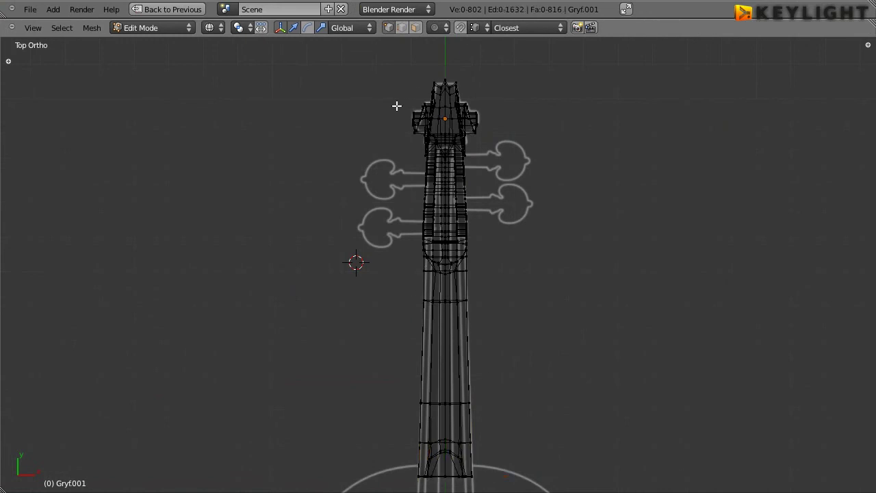
key(b)
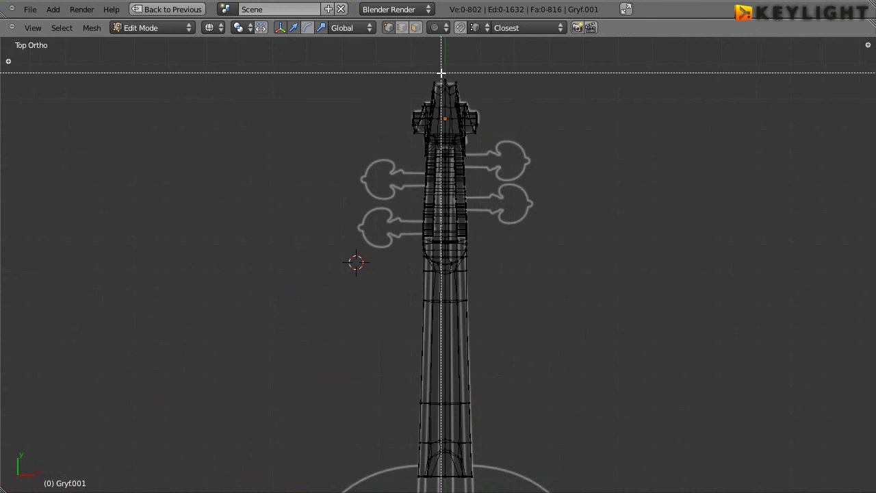
drag(443, 72, 357, 475)
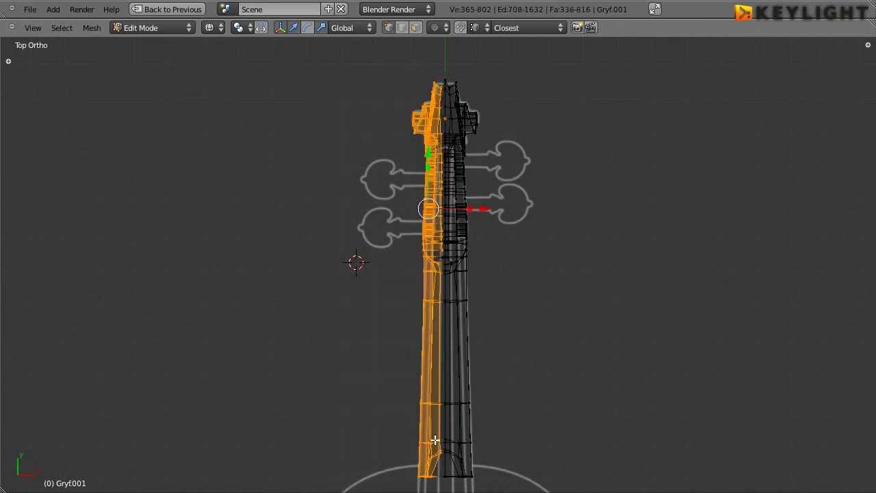
key(x)
click(425, 350)
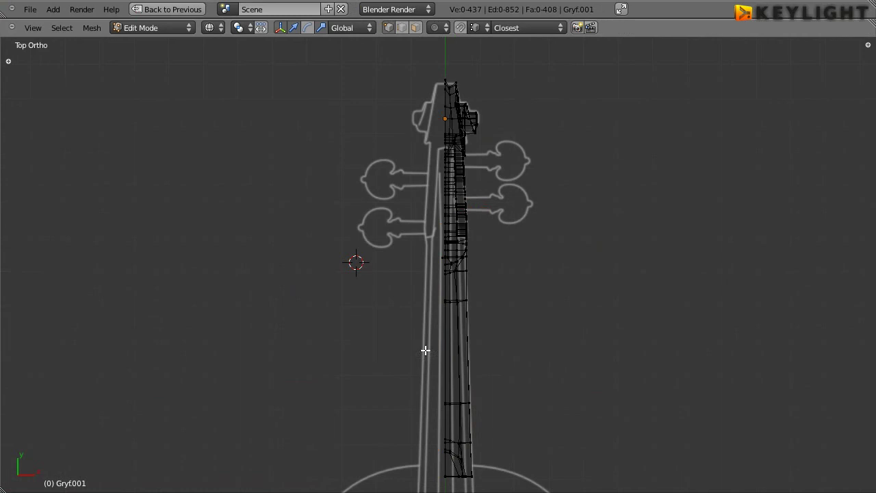
key(ctrl+Up)
key(ctrl+Up)
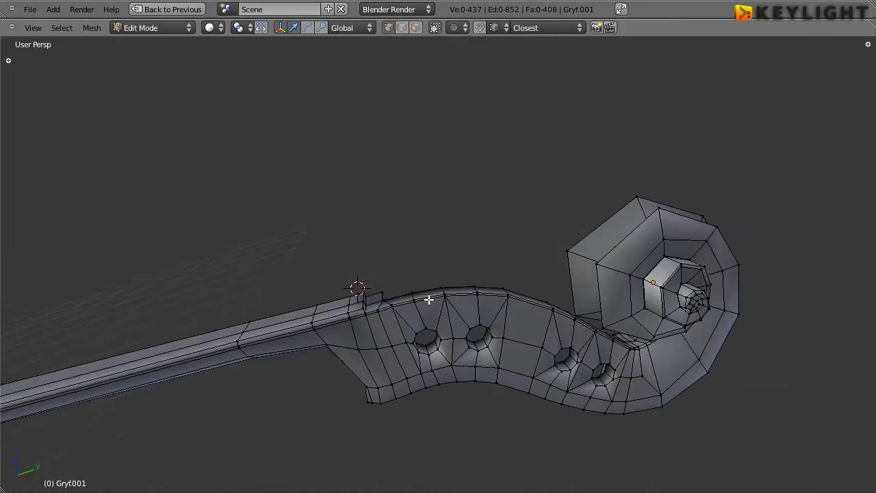
Step: In a maximized perspective view, cut a loop at the neck-pegbox junction slid to 0.77
mouse_move(427, 299)
middle_down()
mouse_move(401, 261)
mouse_move(413, 309)
mouse_move(470, 299)
middle_up()
scroll(413, 309, up, 3)
scroll(463, 309, up, 2)
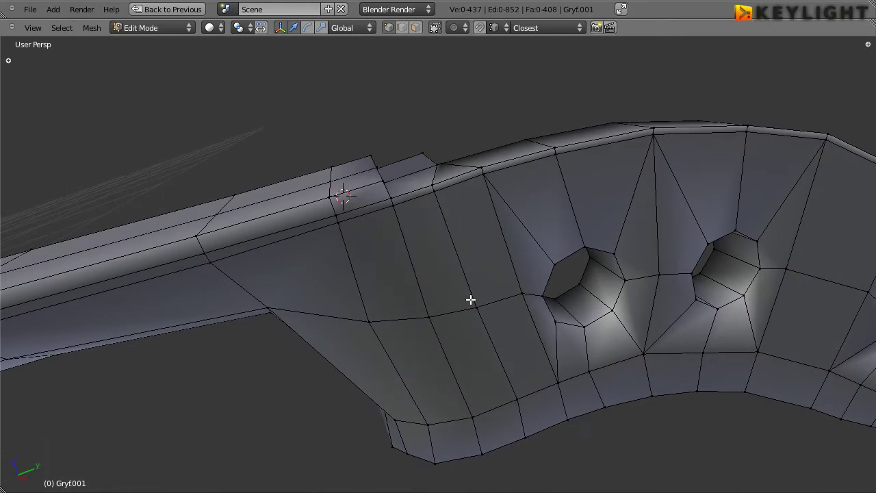
key(ctrl+r)
click(370, 187)
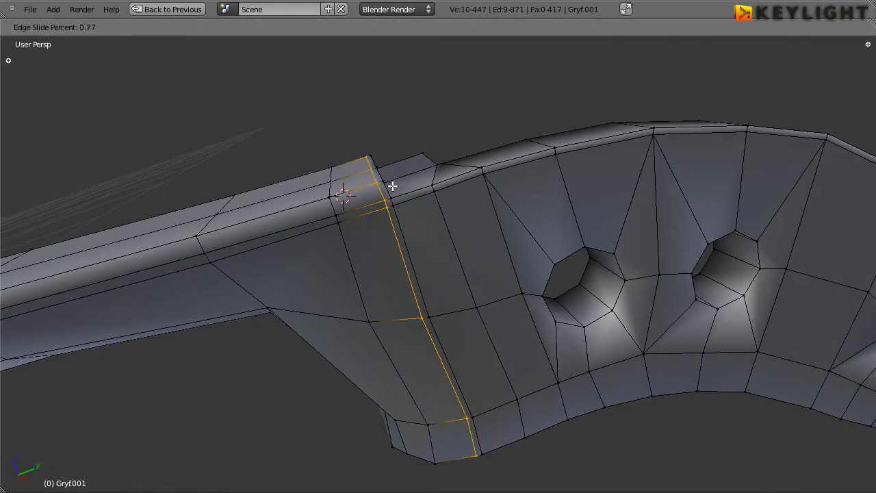
click(394, 185)
mouse_move(394, 186)
middle_down()
mouse_move(462, 270)
mouse_move(462, 221)
mouse_move(454, 278)
mouse_move(480, 300)
mouse_move(490, 306)
mouse_move(505, 274)
mouse_move(491, 276)
mouse_move(505, 295)
mouse_move(554, 291)
mouse_move(499, 182)
mouse_move(434, 303)
mouse_move(438, 340)
mouse_move(644, 370)
mouse_move(495, 305)
mouse_move(446, 247)
middle_up()
Step: Select the edge loop crossing the neck top at the heel junction and zoom in on it
middle_drag(453, 217, 465, 246)
scroll(466, 247, up, 2)
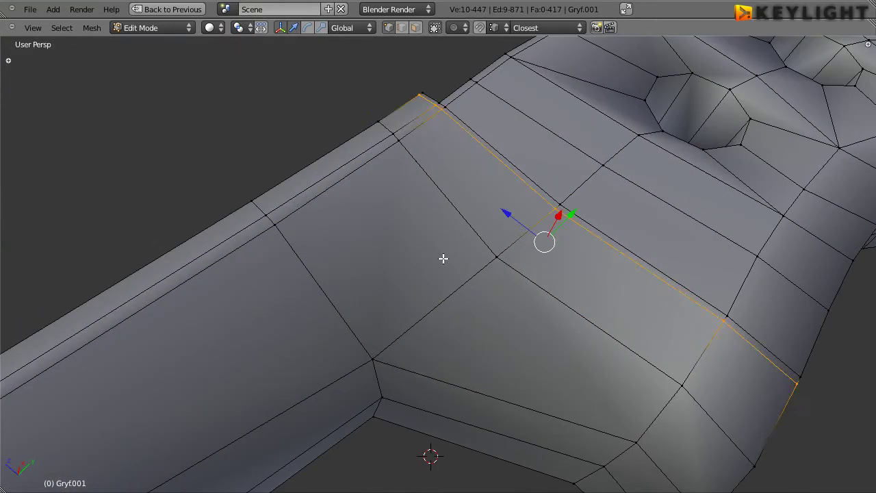
right_click(398, 142)
alt+right_click(498, 254)
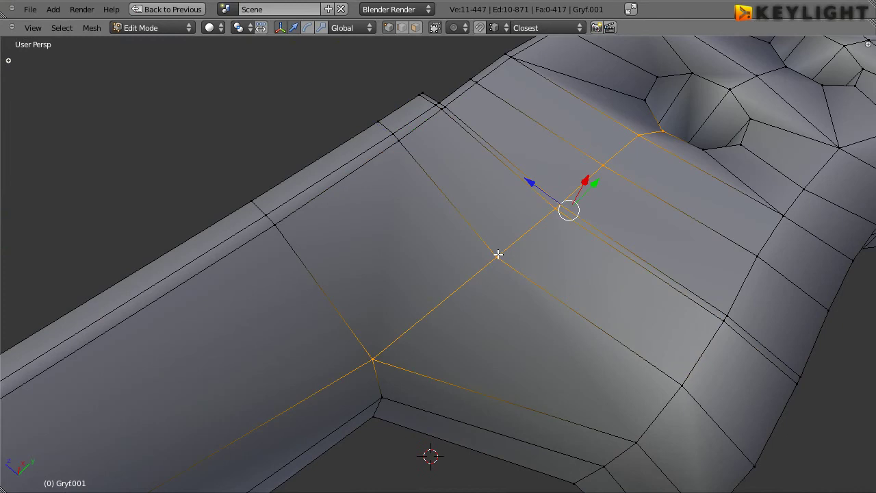
right_click(409, 137)
alt+right_click(498, 258)
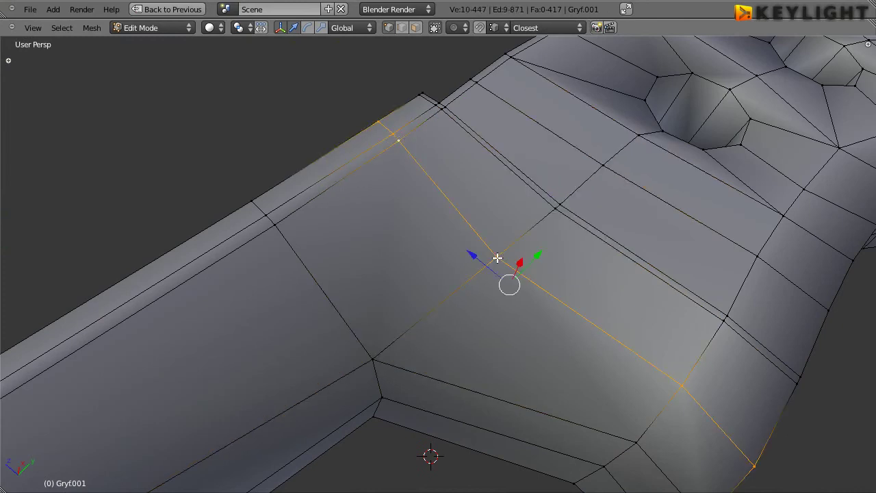
scroll(452, 227, down, 5)
middle_drag(495, 242, 677, 258)
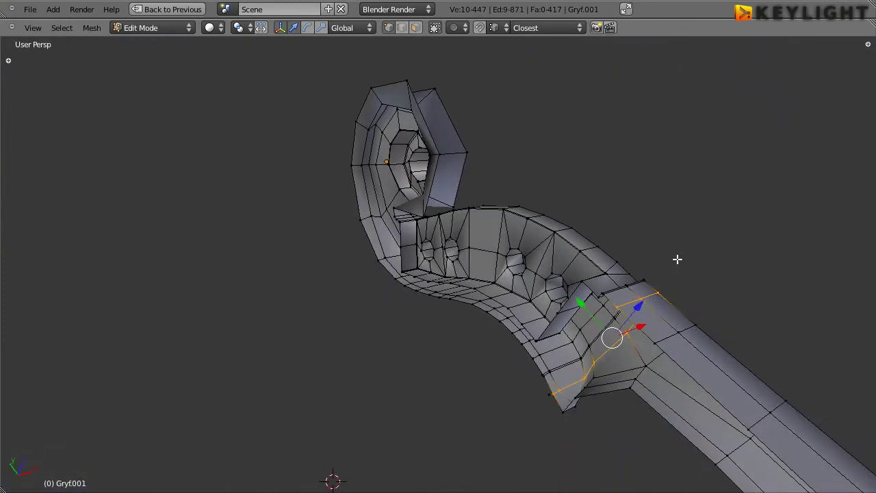
scroll(677, 259, up, 5)
mouse_move(493, 258)
middle_down()
mouse_move(431, 227)
mouse_move(442, 344)
mouse_move(443, 328)
middle_up()
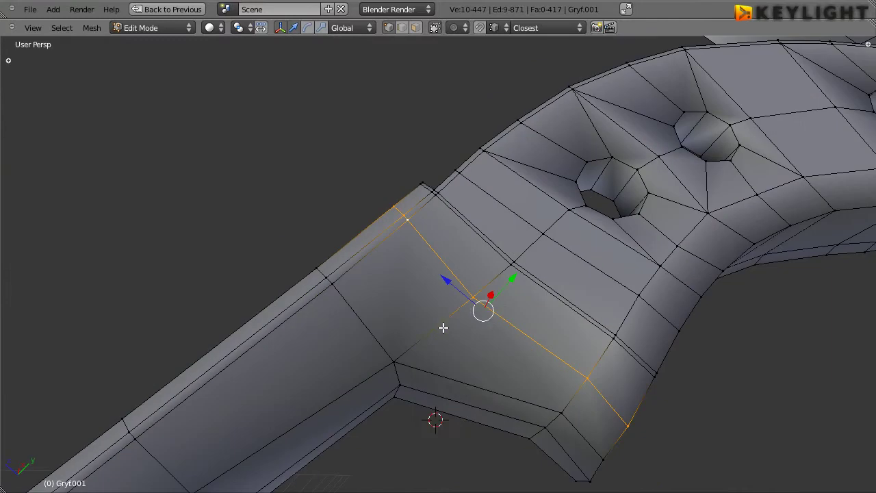
key(x)
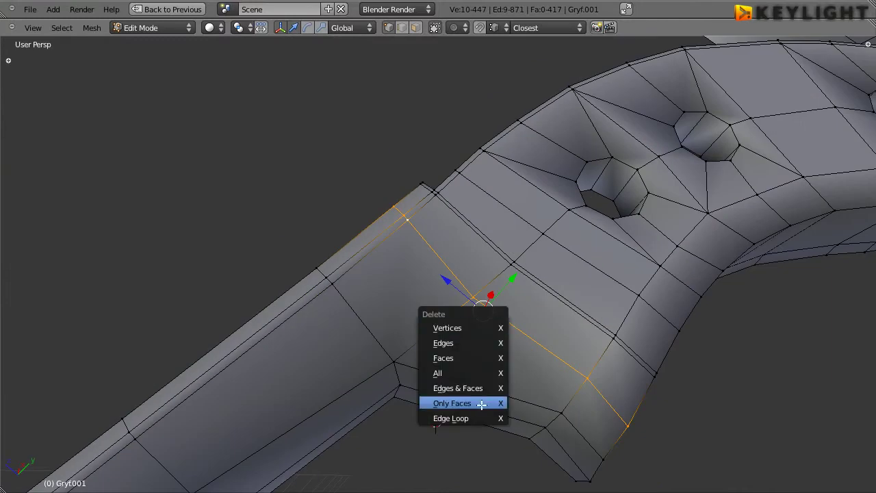
click(478, 417)
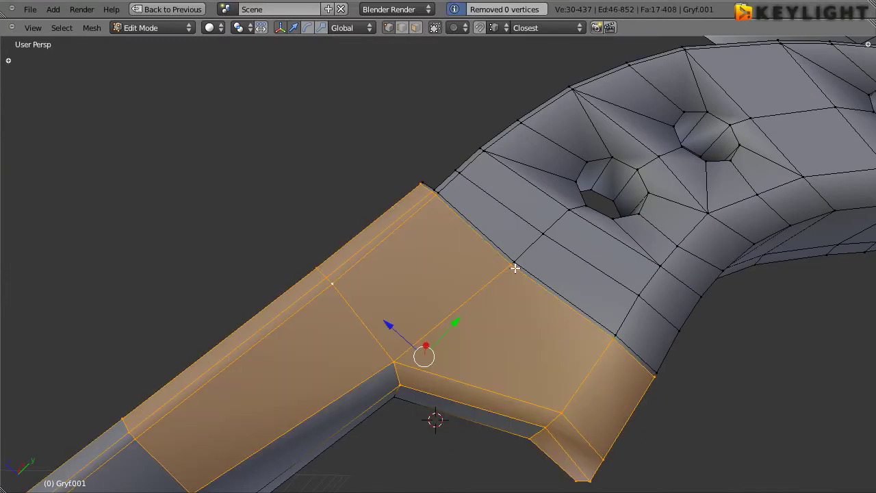
mouse_move(540, 260)
middle_down()
mouse_move(360, 329)
mouse_move(458, 303)
mouse_move(442, 272)
middle_up()
scroll(429, 264, up, 2)
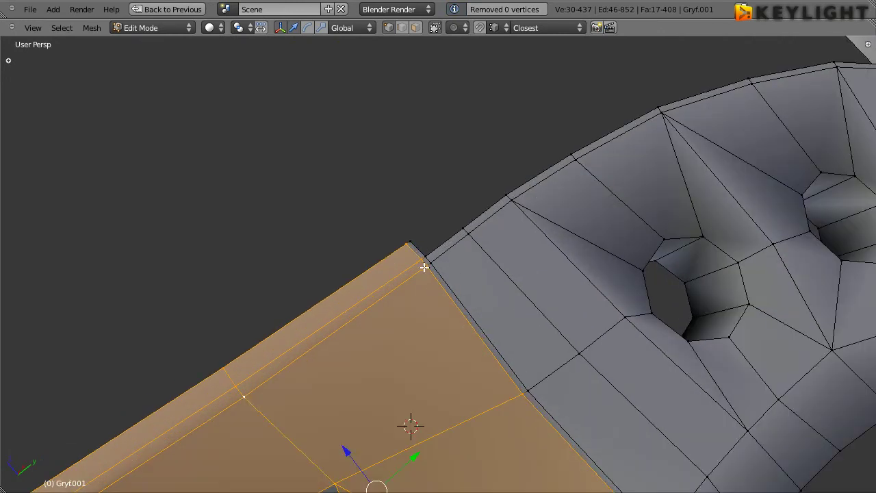
right_click(424, 267)
mouse_move(521, 395)
middle_down()
mouse_move(582, 407)
mouse_move(603, 331)
middle_up()
right_click(603, 326)
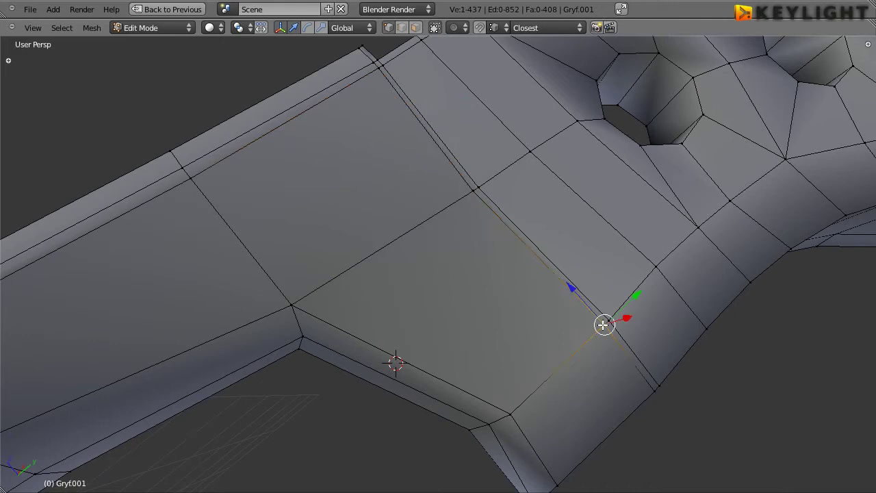
scroll(415, 268, down, 4)
mouse_move(470, 340)
middle_down()
mouse_move(452, 259)
mouse_move(446, 142)
middle_up()
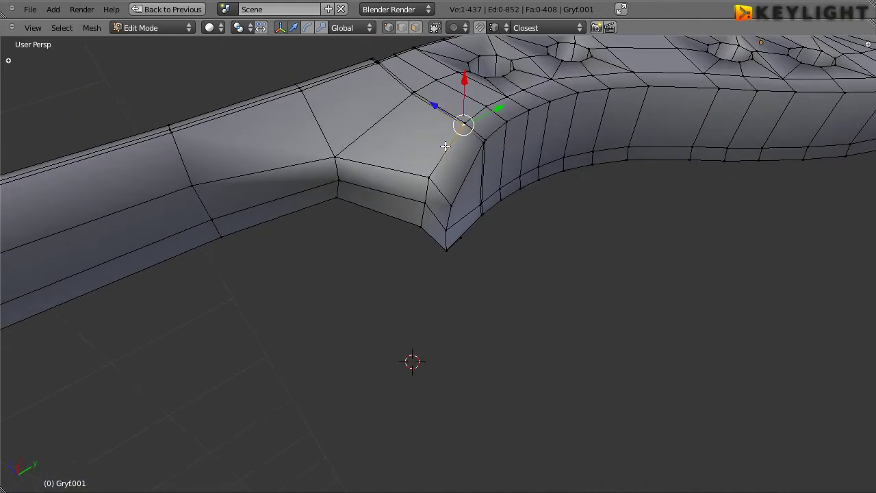
ctrl+right_click(447, 143)
ctrl+alt+click(449, 138)
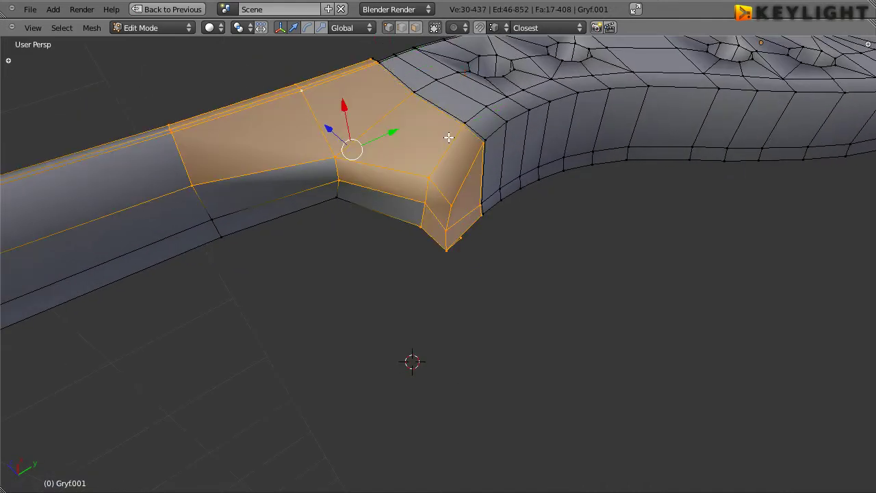
alt+click(449, 138)
mouse_move(448, 138)
middle_down()
mouse_move(516, 279)
mouse_move(504, 281)
middle_up()
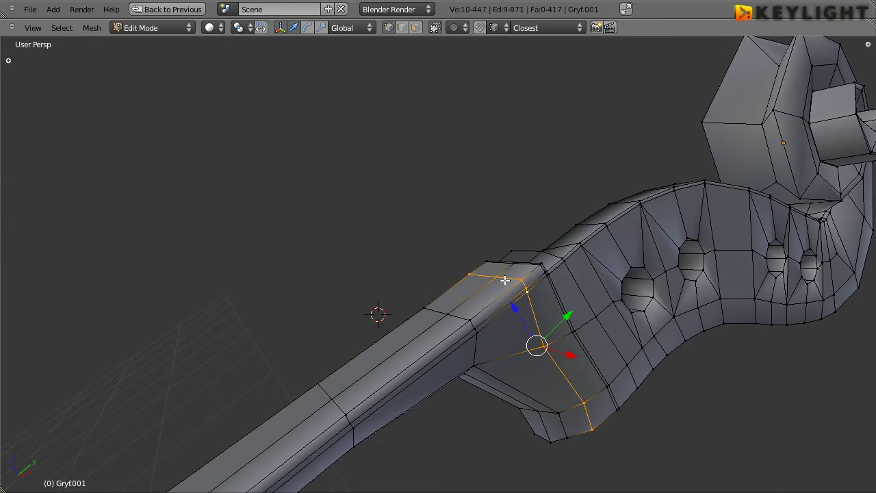
mouse_move(613, 374)
middle_down()
mouse_move(581, 328)
mouse_move(516, 311)
mouse_move(558, 313)
mouse_move(562, 340)
mouse_move(528, 288)
middle_up()
scroll(519, 299, down, 2)
scroll(528, 287, up, 2)
scroll(491, 299, up, 2)
right_click(572, 295)
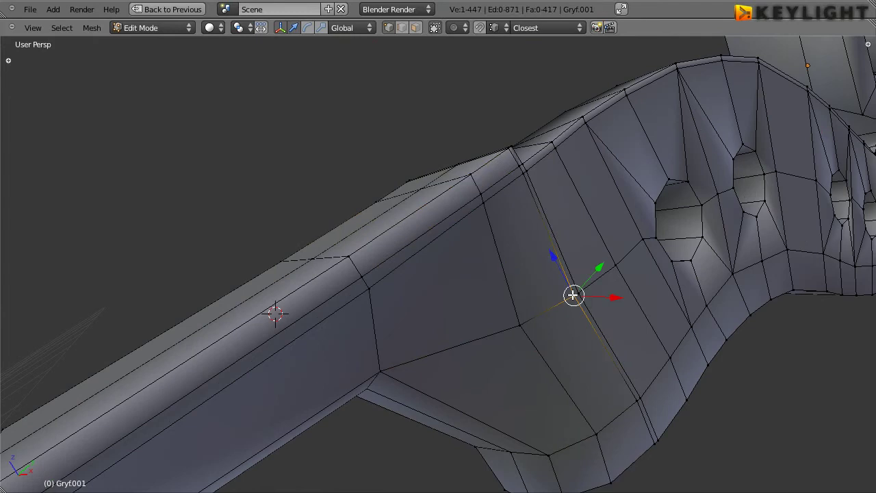
Step: In a maximized Top Ortho view, move the selected heel-corner vertex onto the neck outline
key(ctrl+alt+q)
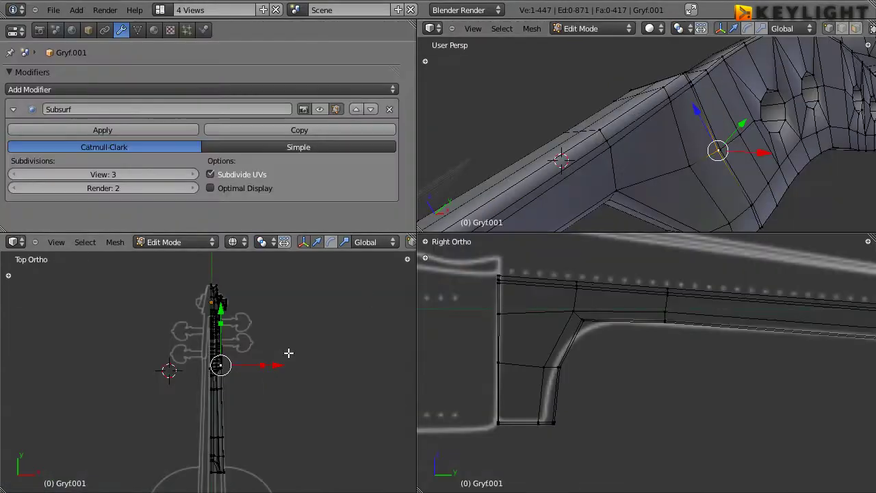
key(ctrl+alt+q)
scroll(352, 336, up, 4)
scroll(490, 318, up, 2)
scroll(513, 301, up, 1)
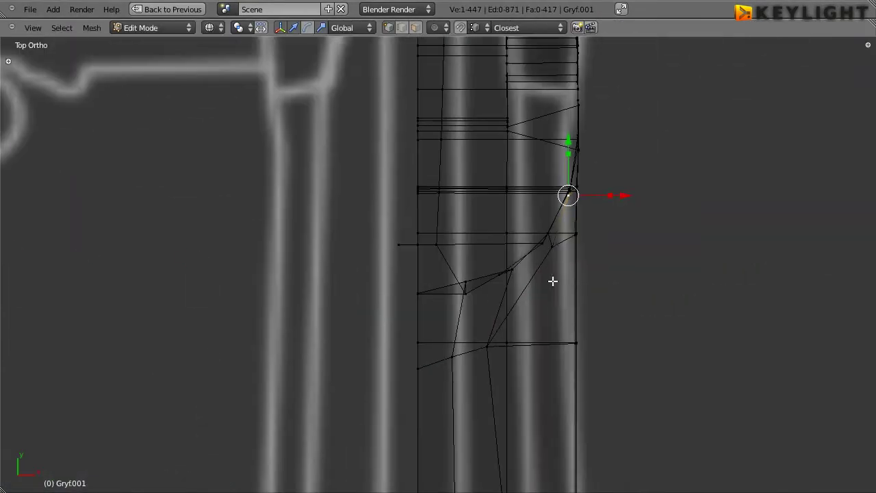
scroll(553, 280, up, 2)
scroll(516, 288, up, 2)
shift+middle_drag(651, 264, 511, 323)
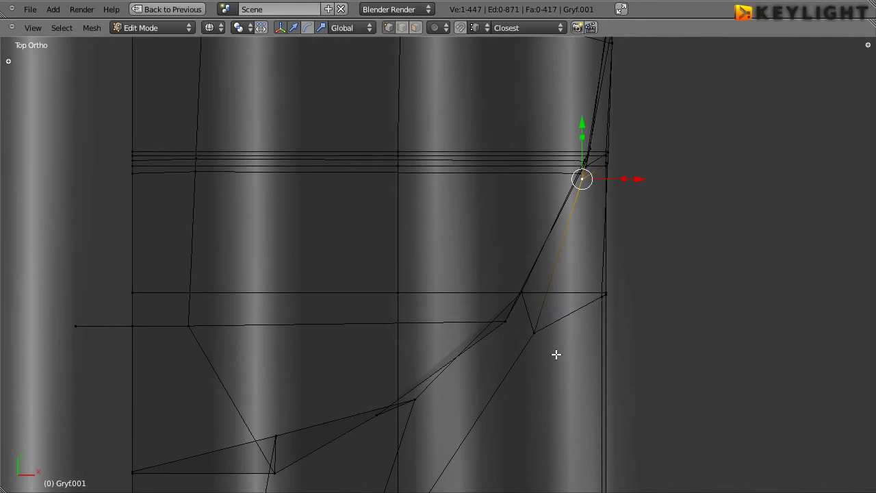
key(g)
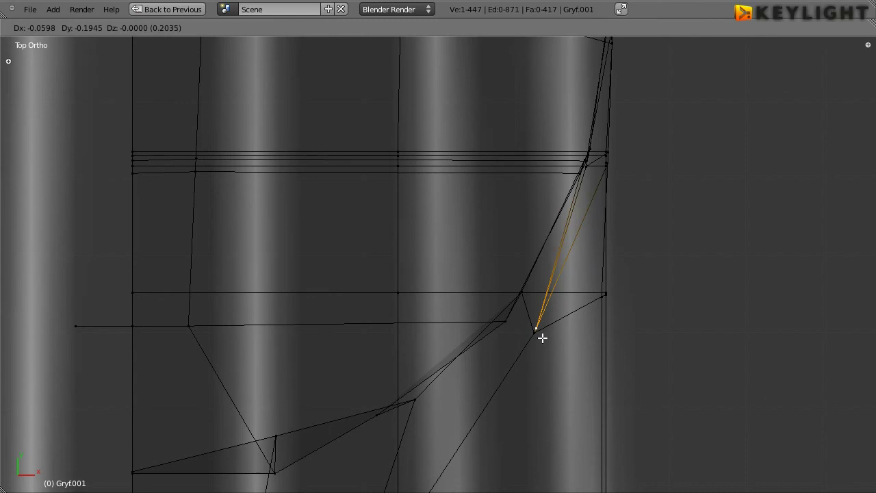
click(542, 337)
Step: Back in four views, fine-tune the vertex's position along the neck and its height in the side view
key(ctrl+Up)
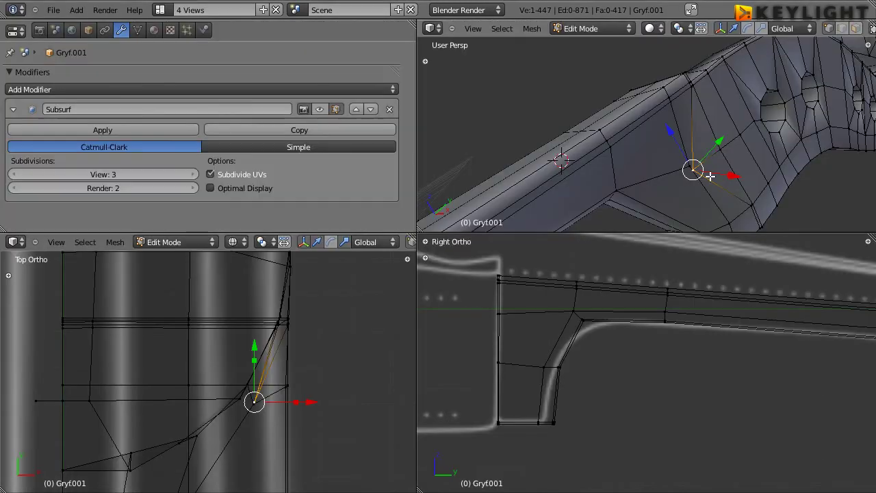
scroll(715, 174, up, 2)
mouse_move(673, 163)
middle_down()
mouse_move(678, 139)
mouse_move(665, 156)
middle_up()
middle_drag(732, 172, 714, 153)
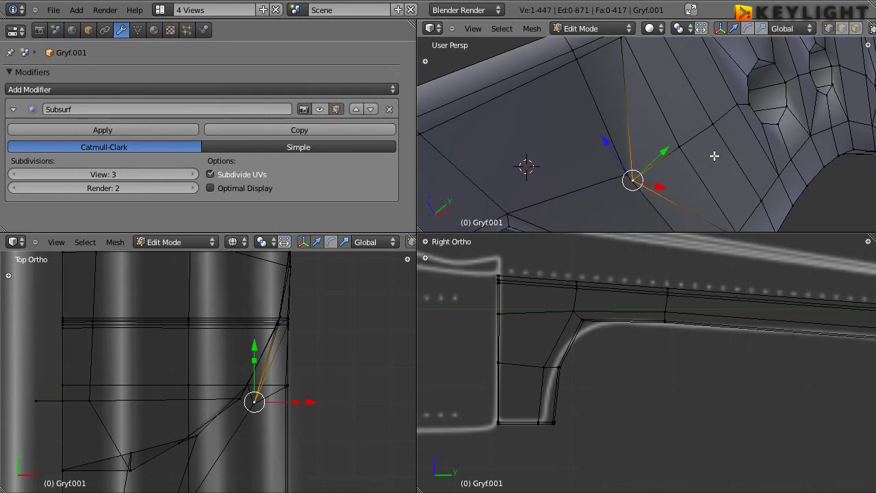
scroll(583, 363, up, 2)
scroll(645, 358, up, 2)
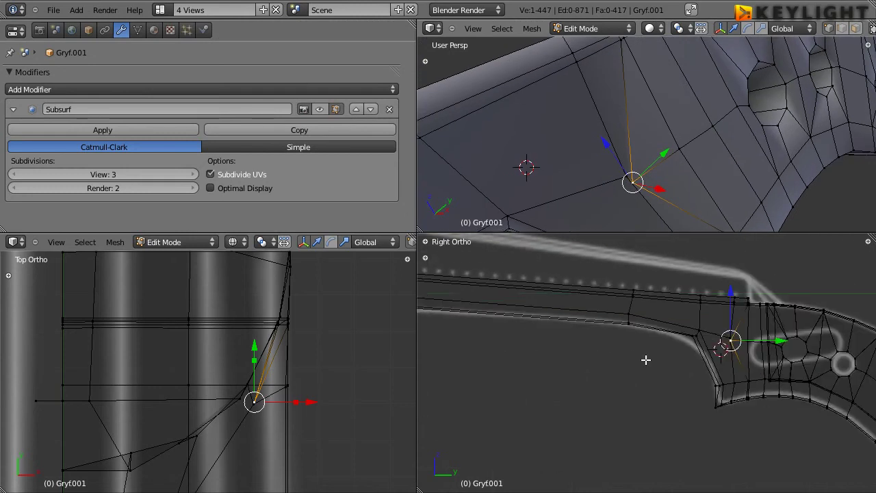
scroll(691, 372, up, 2)
scroll(673, 306, up, 2)
scroll(673, 307, up, 2)
scroll(604, 380, up, 1)
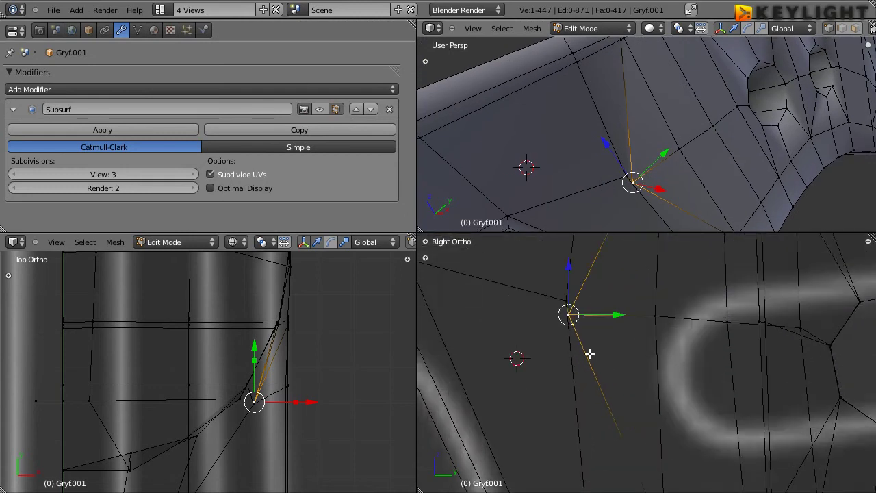
shift+middle_drag(587, 354, 658, 387)
drag(667, 371, 677, 371)
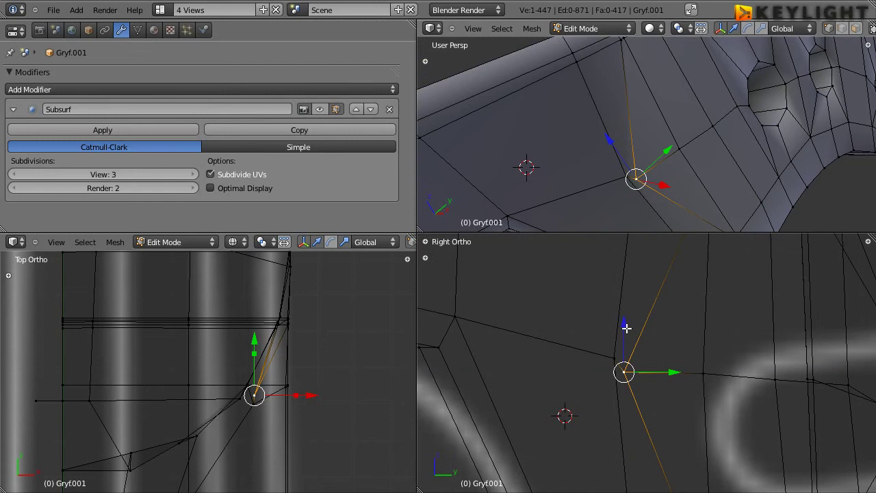
drag(626, 326, 628, 317)
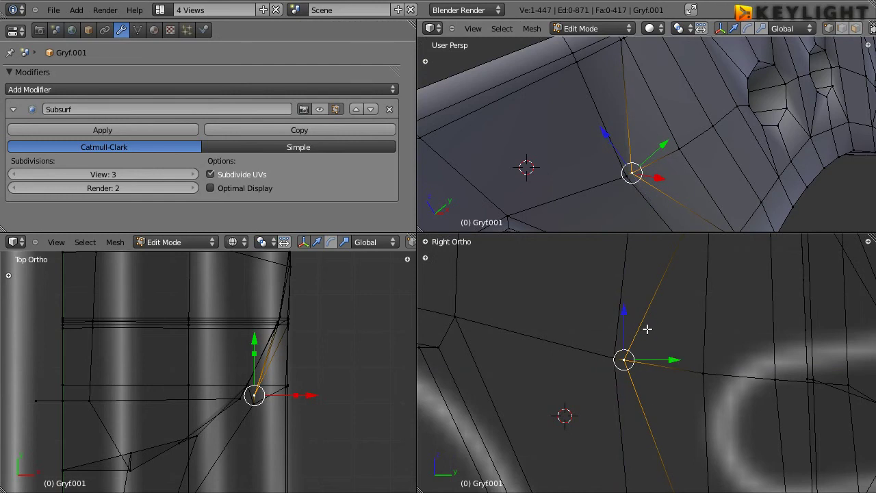
drag(676, 361, 677, 361)
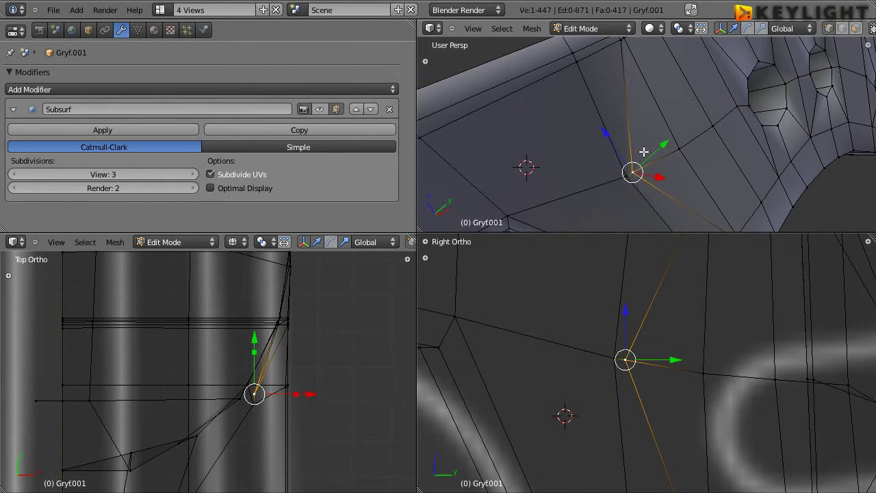
Step: Select a second heel-corner vertex and start moving it
middle_drag(691, 185, 685, 124)
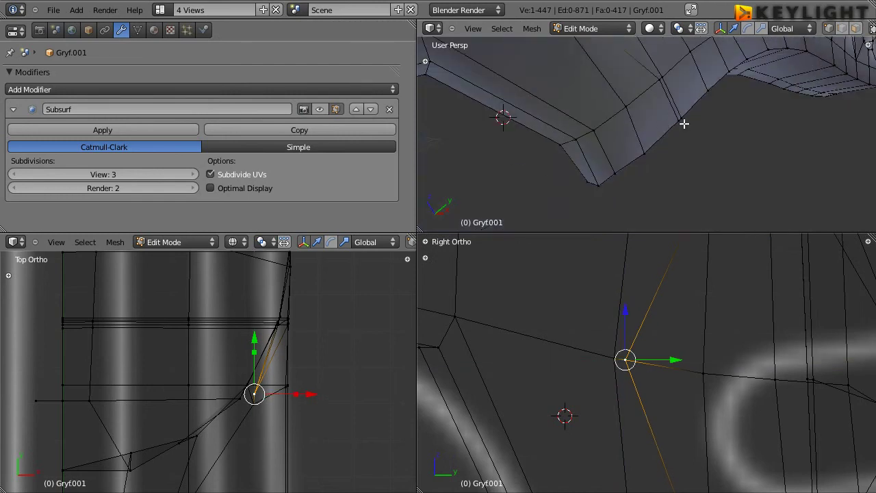
right_click(660, 79)
scroll(282, 354, up, 2)
scroll(276, 360, up, 1)
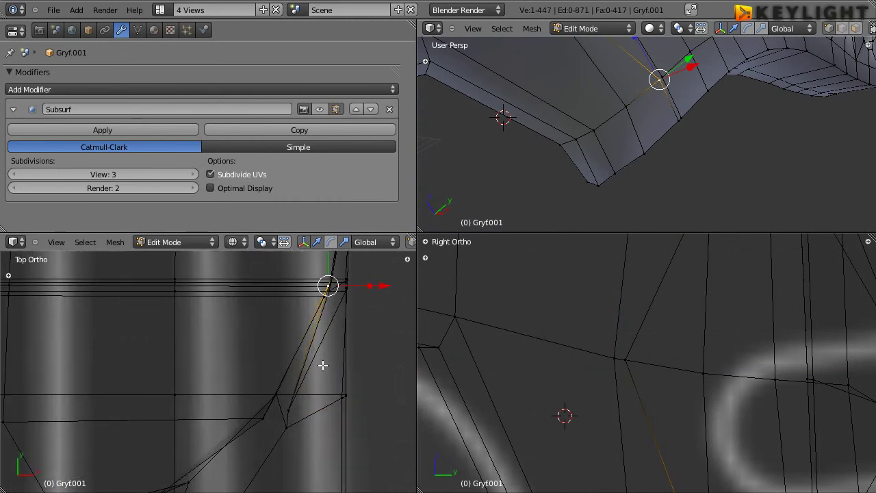
key(g)
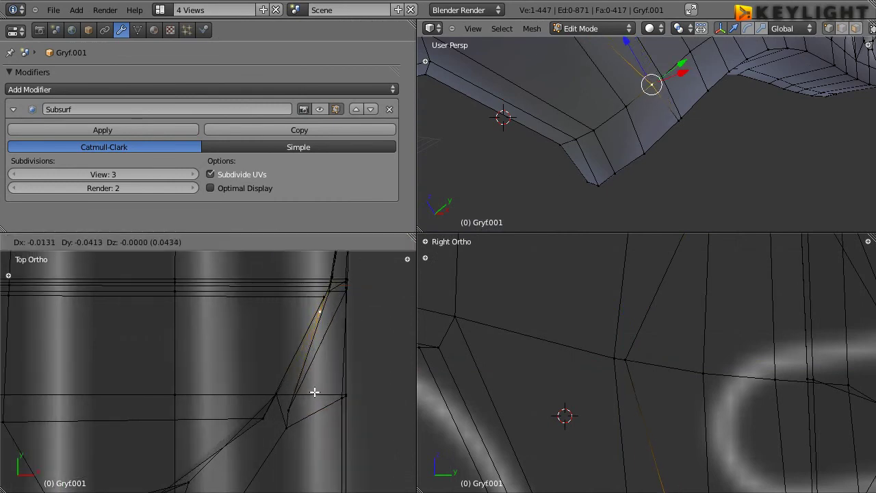
Step: Place the second vertex in top view (Dx -0.0751, Dy -0.1752), then shift it along Y
click(272, 469)
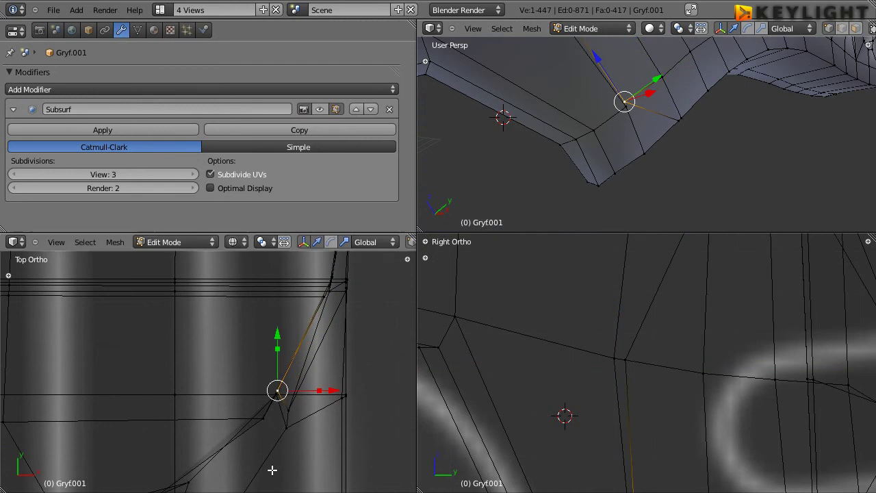
scroll(566, 417, down, 3)
scroll(632, 335, down, 2)
scroll(603, 366, up, 3)
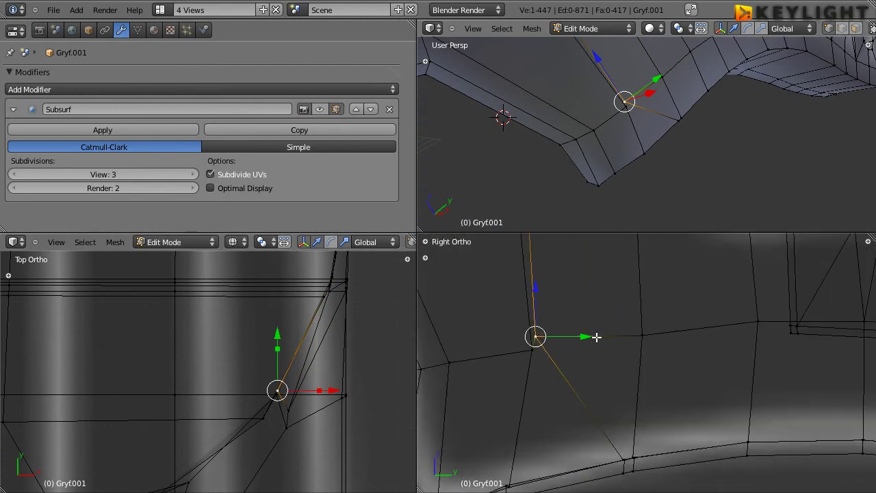
key(g)
key(y)
click(589, 334)
Step: Lower the vertex straight down along Z and reframe the side and perspective views
key(g)
key(z)
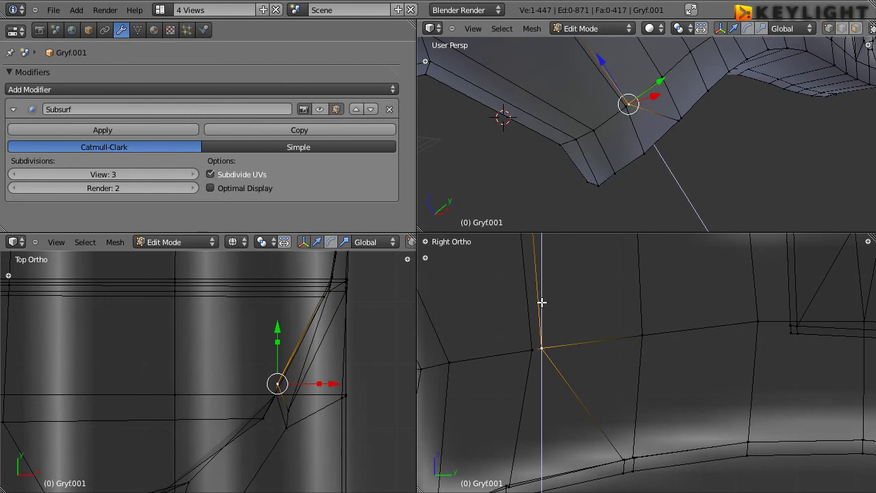
click(541, 301)
scroll(651, 366, down, 3)
shift+middle_drag(663, 421, 649, 355)
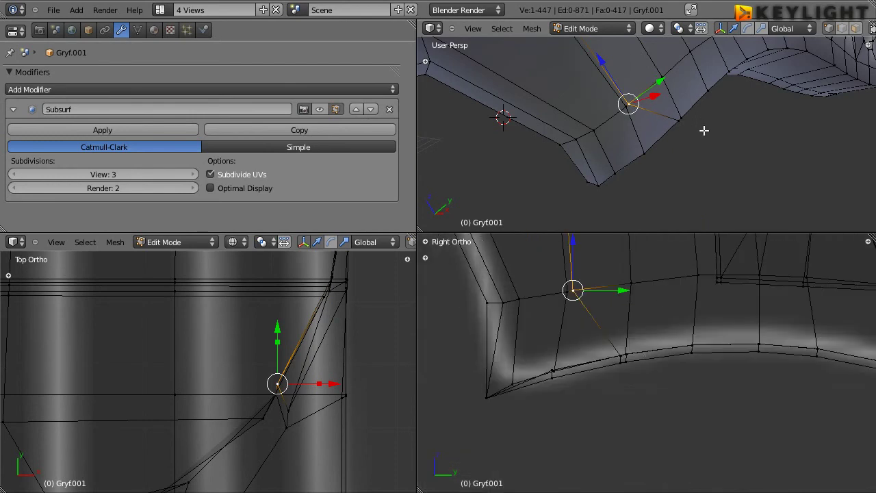
middle_drag(671, 168, 651, 159)
mouse_move(649, 151)
middle_down()
mouse_move(655, 139)
mouse_move(638, 205)
mouse_move(642, 168)
mouse_move(651, 164)
mouse_move(636, 131)
mouse_move(599, 131)
mouse_move(583, 98)
middle_up()
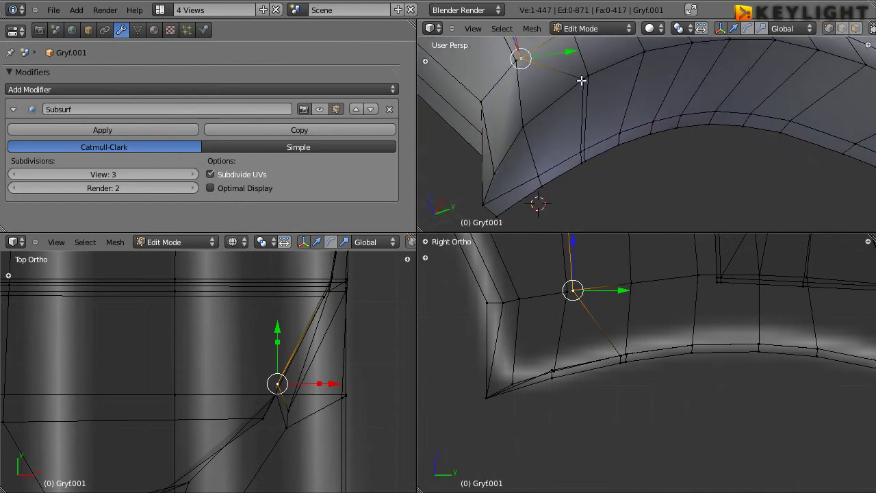
Step: Select another vertex on the heel curve and lower it along Z
right_click(582, 81)
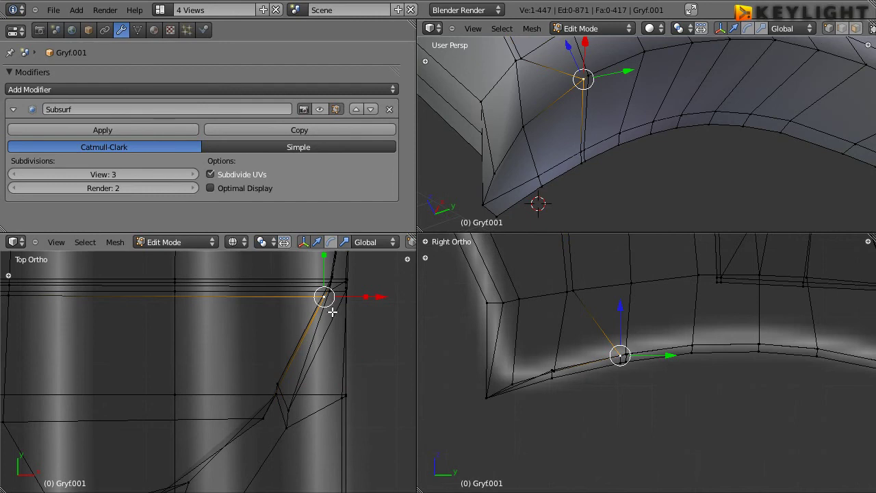
mouse_move(314, 306)
mouse_down()
mouse_move(308, 358)
mouse_move(258, 423)
mouse_up()
scroll(545, 394, up, 3)
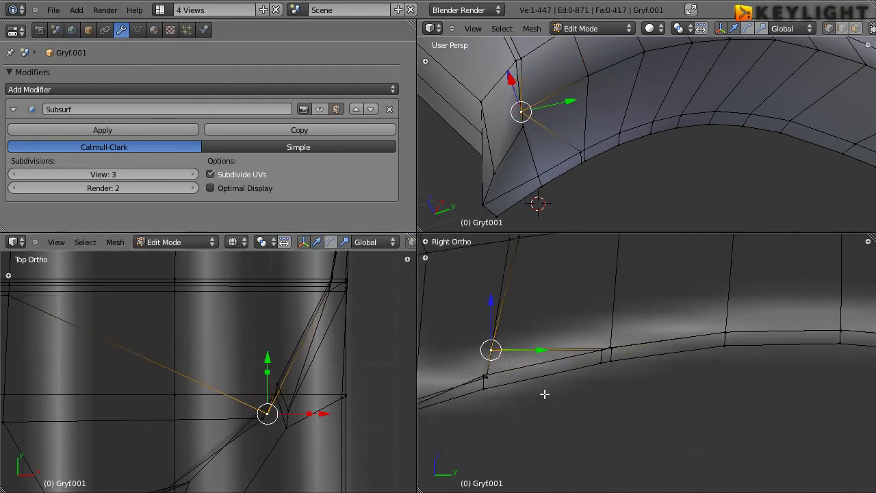
key(g)
key(z)
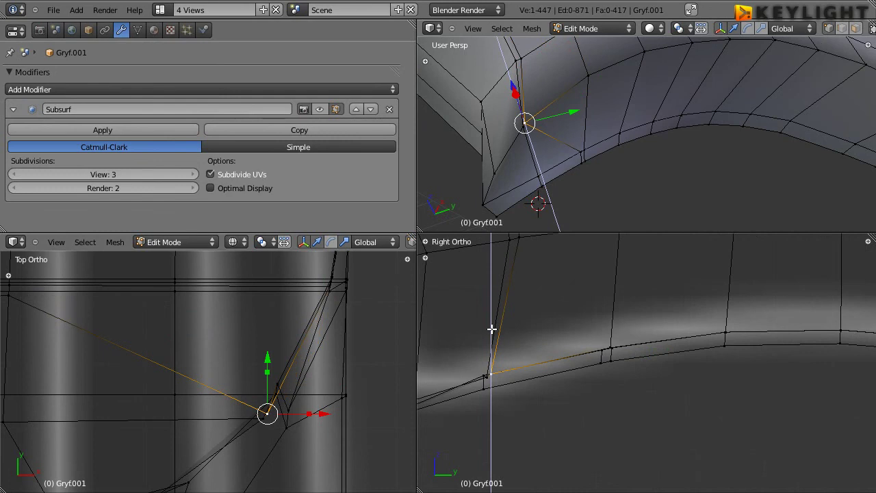
click(492, 330)
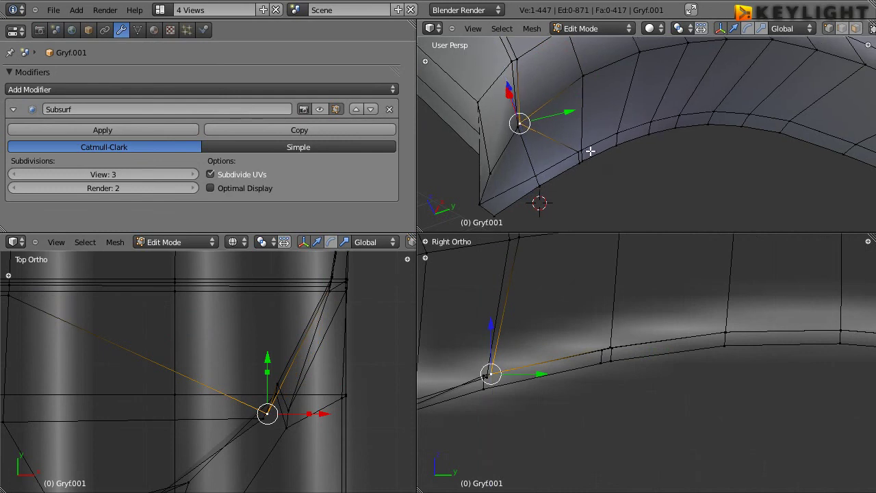
mouse_move(590, 158)
middle_down()
mouse_move(573, 128)
mouse_move(588, 141)
middle_up()
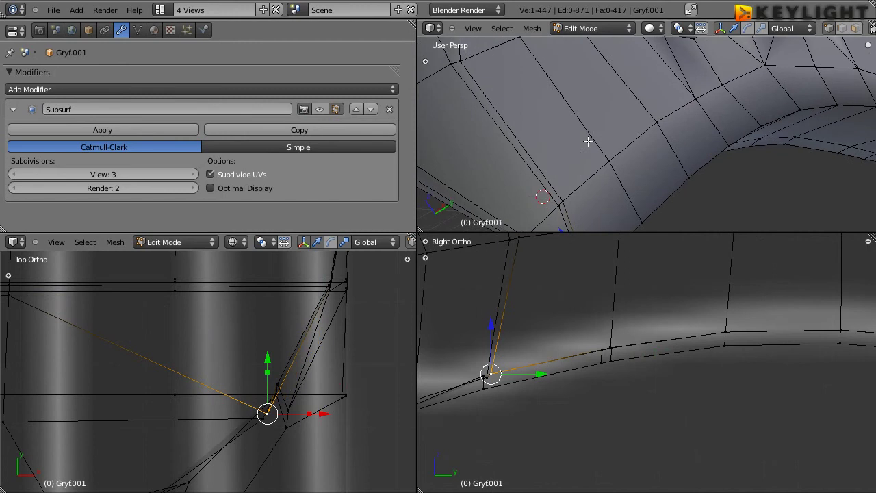
Step: Select a heel-junction vertex, enable AutoMerge Editing and set Snap Element to Vertex
key(ctrl+Up)
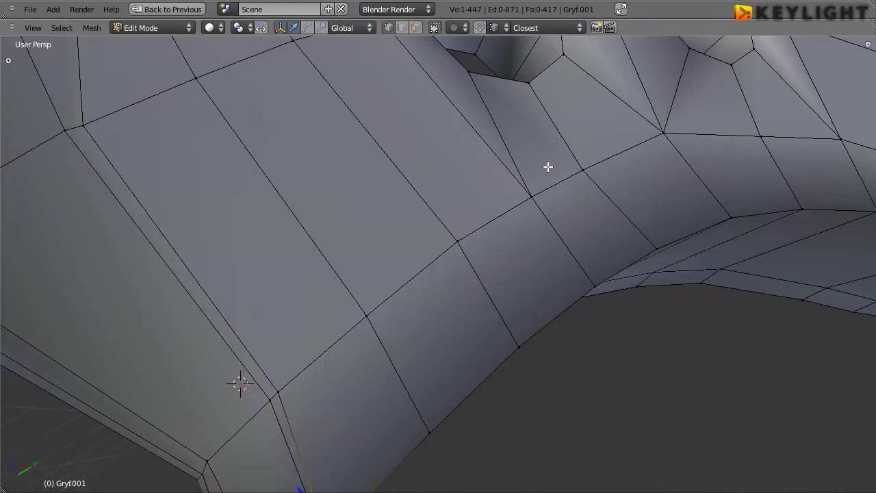
scroll(505, 272, down, 3)
shift+middle_drag(353, 234, 427, 243)
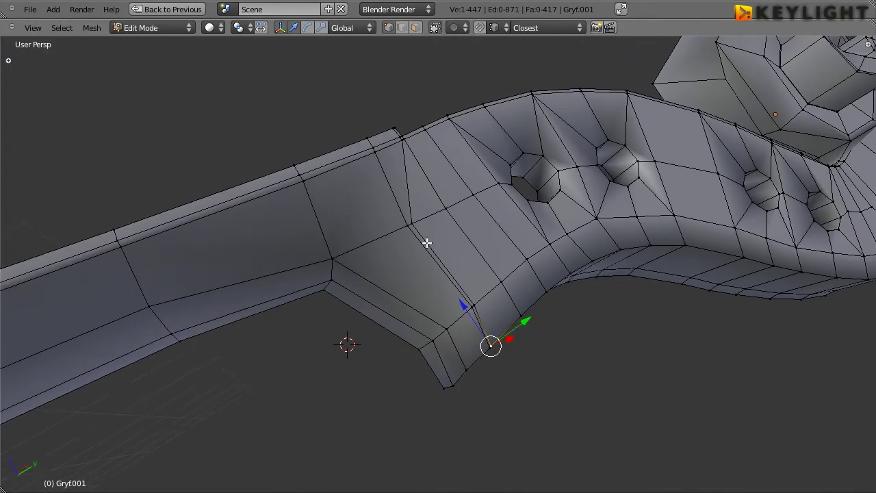
scroll(425, 240, up, 3)
scroll(477, 272, up, 1)
mouse_move(477, 272)
shift+middle_down()
mouse_move(557, 273)
mouse_move(552, 256)
shift+middle_up()
right_click(480, 265)
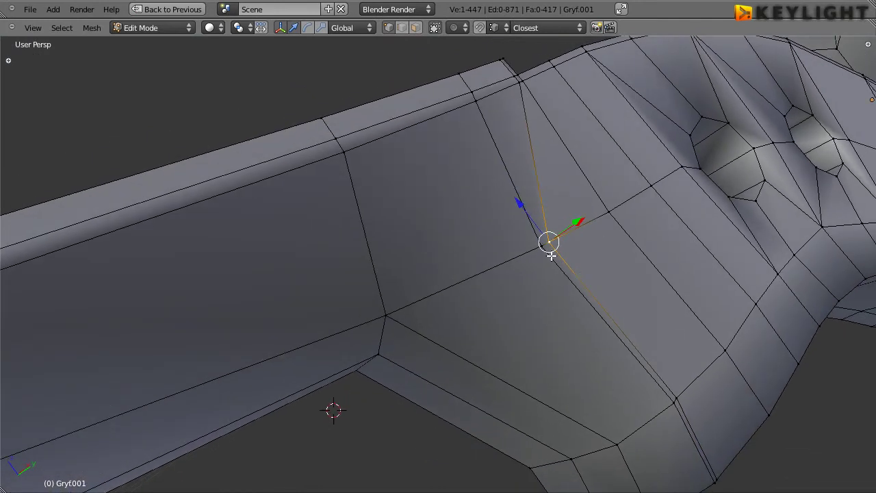
middle_drag(661, 223, 668, 225)
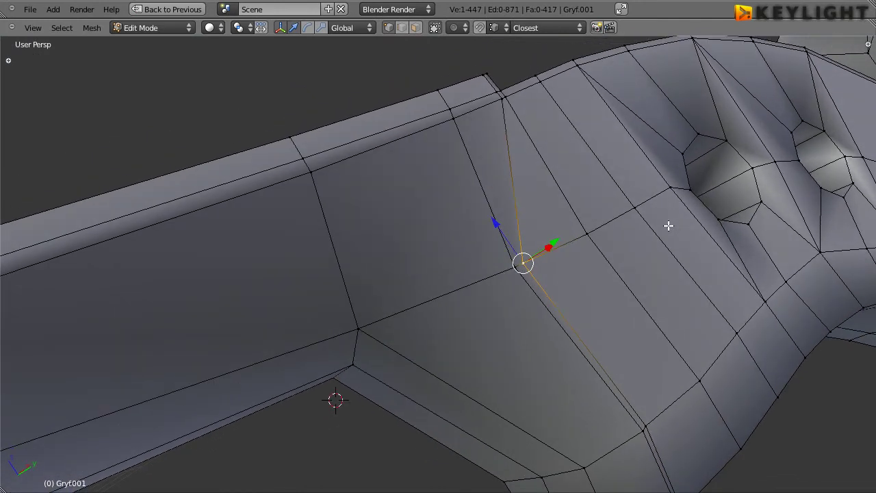
click(91, 28)
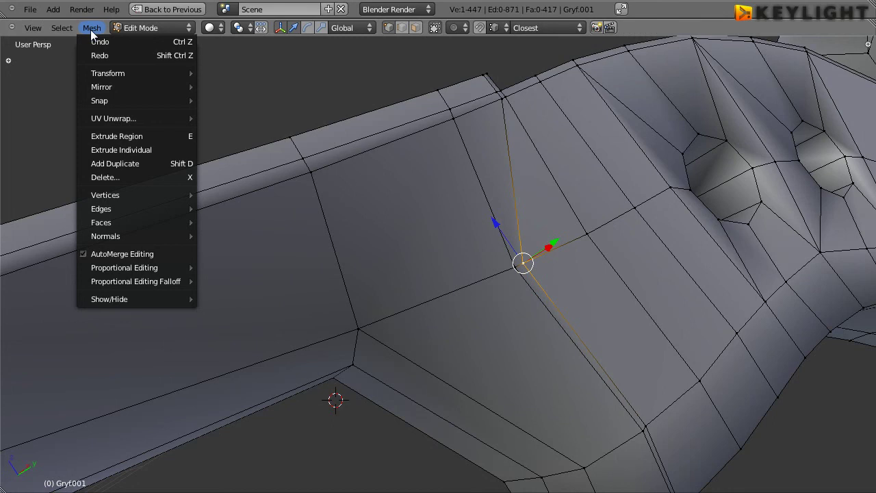
click(116, 248)
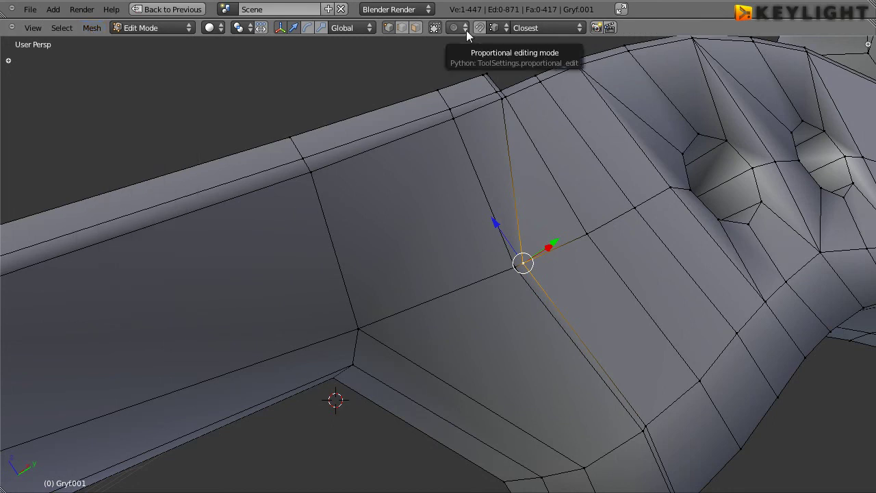
click(506, 28)
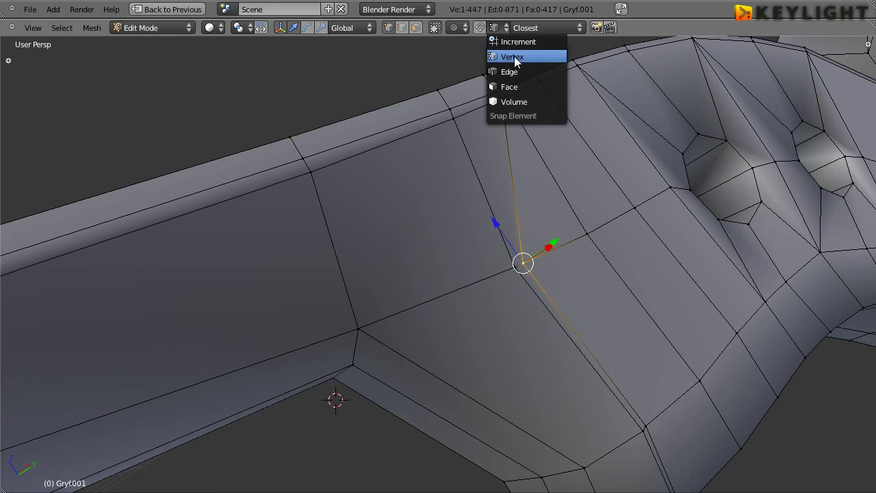
click(515, 56)
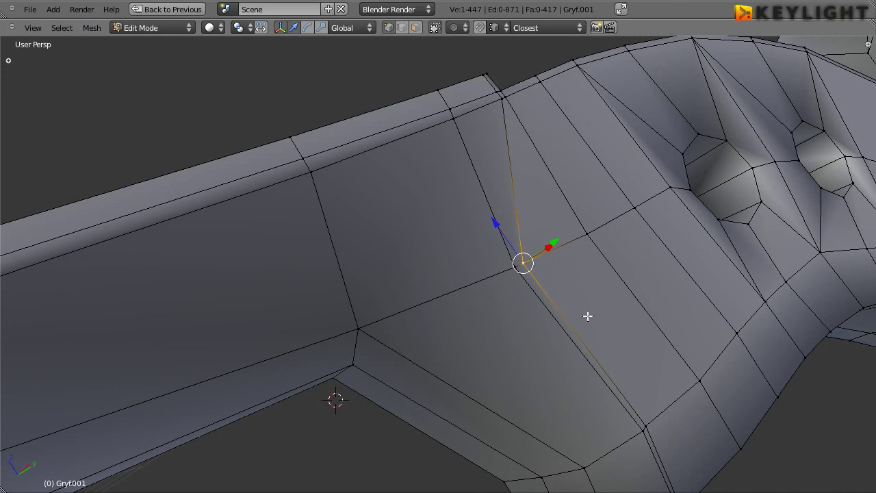
Step: Snap the heel vertex onto its neighbour and lower the heel's inner-corner vertex slightly
key(g)
click(514, 264)
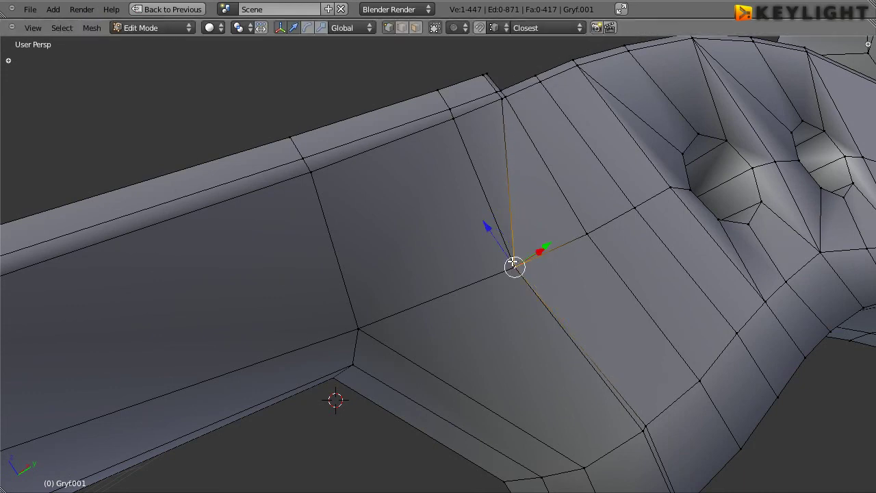
mouse_move(606, 357)
middle_down()
mouse_move(591, 325)
mouse_move(504, 239)
middle_up()
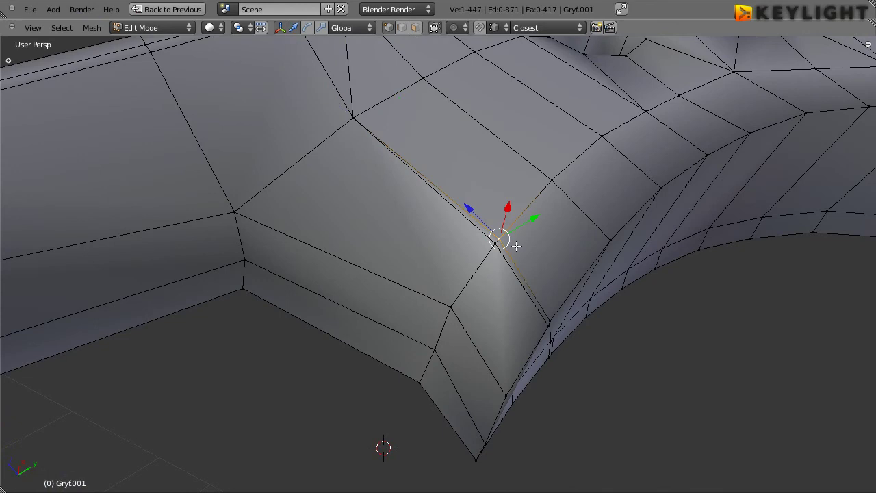
key(g)
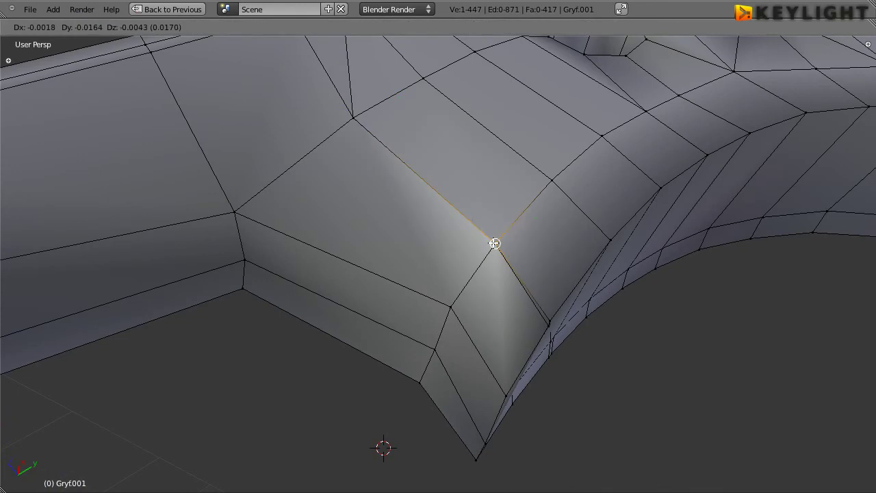
click(495, 243)
middle_drag(558, 287, 519, 255)
mouse_move(387, 186)
middle_down()
mouse_move(377, 199)
mouse_move(411, 232)
middle_up()
right_click(409, 221)
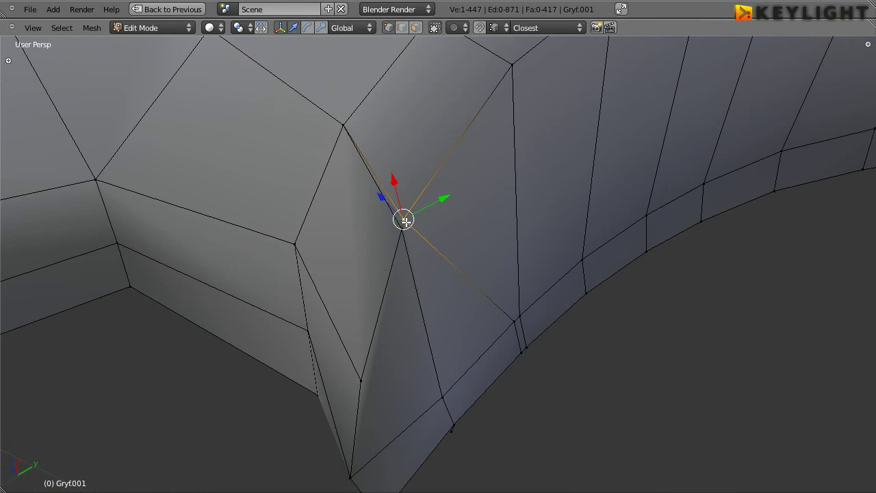
key(g)
click(402, 229)
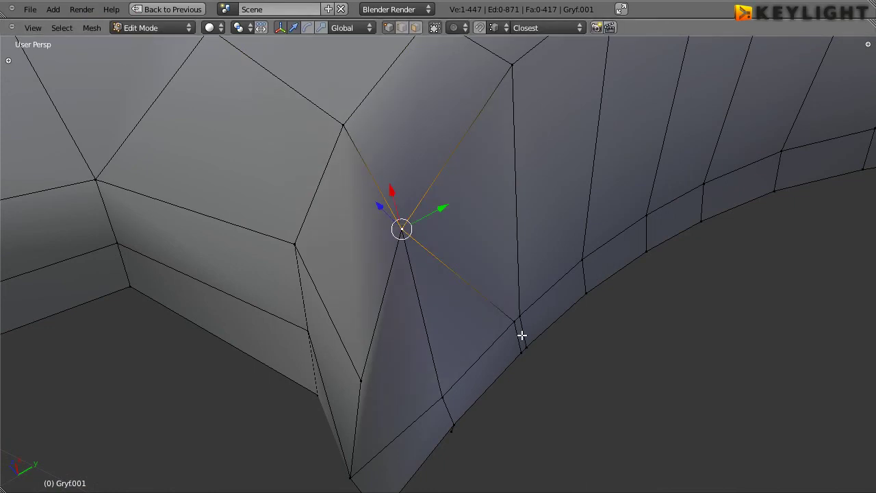
Step: Move the lower-edge vertices, dropping the next one onto its neighbour
right_click(515, 322)
key(g)
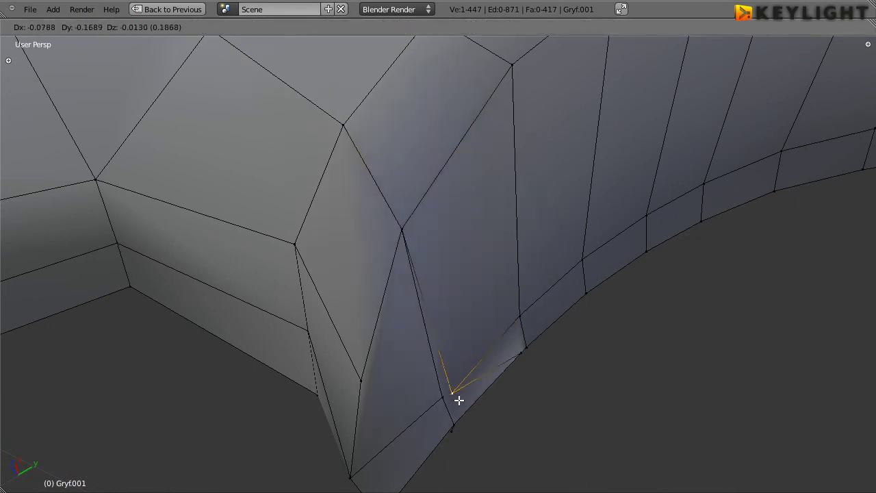
click(444, 397)
middle_drag(505, 354, 466, 227)
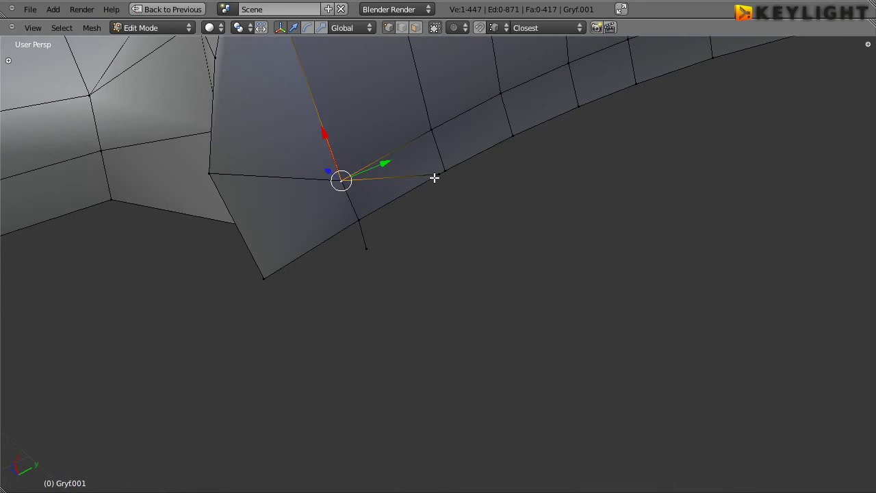
mouse_move(434, 199)
middle_down()
mouse_move(479, 195)
mouse_move(506, 144)
middle_up()
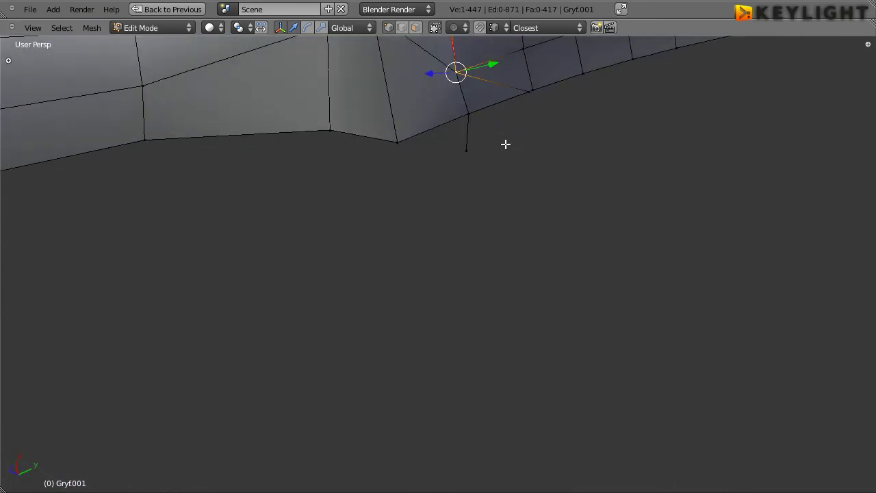
right_click(527, 92)
key(g)
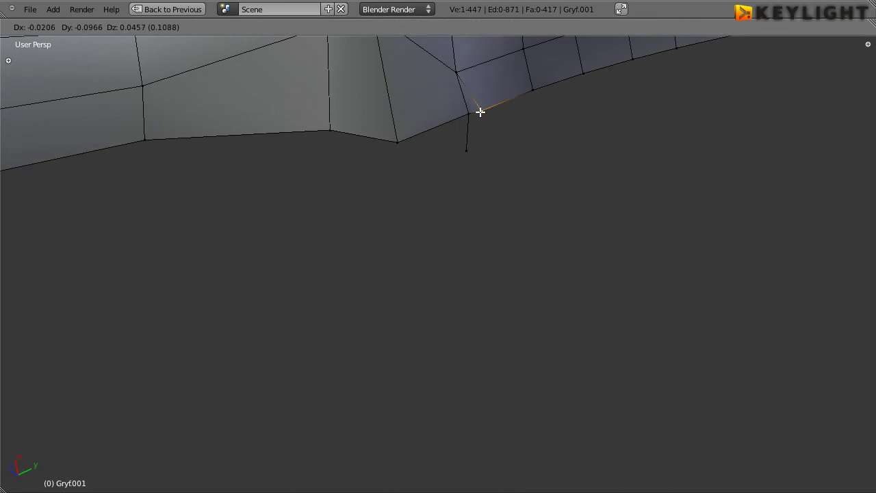
click(471, 113)
Step: Delete the stray vertex dangling below the neck's lower edge, leaving 446 vertices
right_click(467, 151)
key(x)
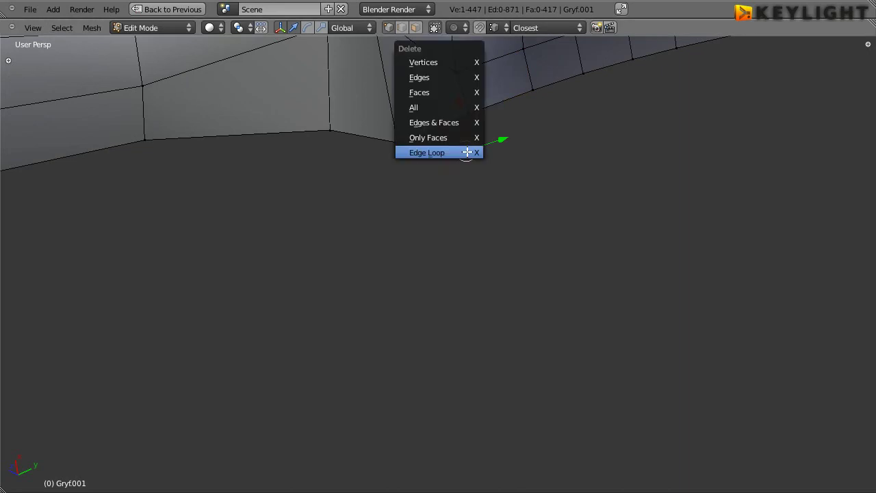
click(466, 61)
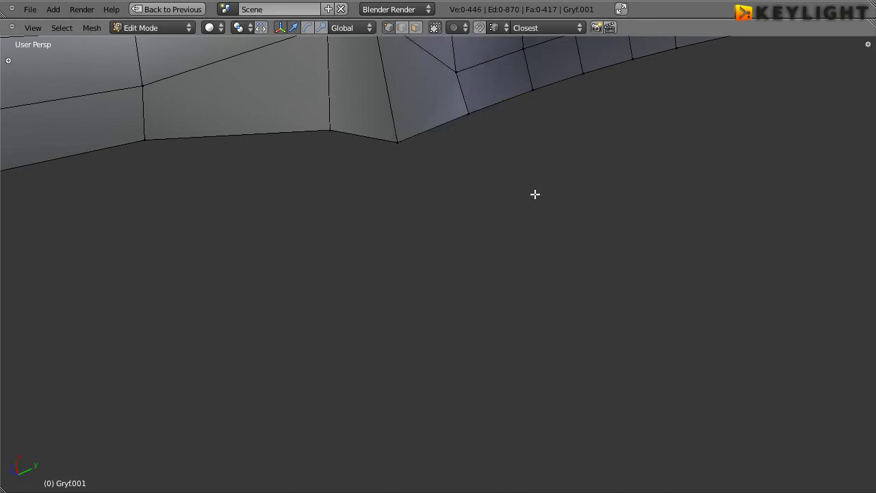
scroll(536, 195, down, 5)
mouse_move(693, 171)
middle_down()
mouse_move(385, 183)
mouse_move(462, 276)
mouse_move(337, 228)
mouse_move(448, 234)
mouse_move(203, 272)
mouse_move(440, 256)
mouse_move(371, 267)
mouse_move(363, 293)
mouse_move(470, 331)
mouse_move(308, 254)
mouse_move(476, 196)
mouse_move(570, 264)
mouse_move(607, 343)
mouse_move(591, 303)
mouse_move(434, 262)
middle_up()
Step: Dissolve the heel-side edge loop with X > Edge Loop, leaving 436 vertices and 408 faces
alt+right_click(425, 270)
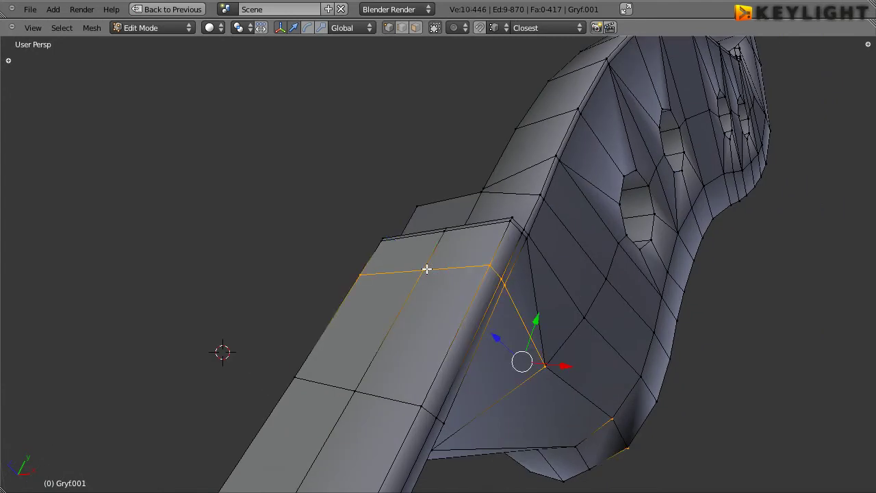
key(x)
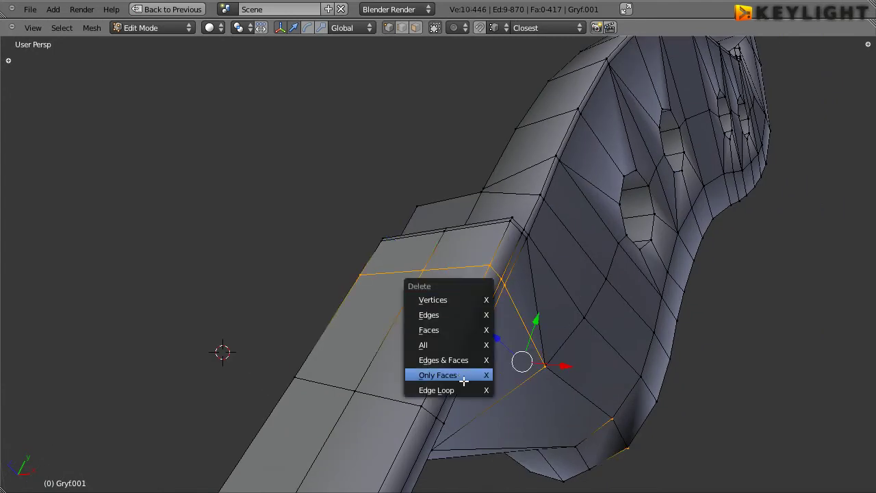
click(442, 389)
mouse_move(580, 384)
middle_down()
mouse_move(469, 347)
mouse_move(454, 276)
mouse_move(390, 233)
mouse_move(467, 240)
mouse_move(402, 185)
mouse_move(446, 217)
mouse_move(493, 349)
mouse_move(519, 374)
mouse_move(516, 356)
middle_up()
Step: Enable the Subsurf modifier's viewport display in Object Mode, then re-enter Edit Mode at the heel
key(Tab)
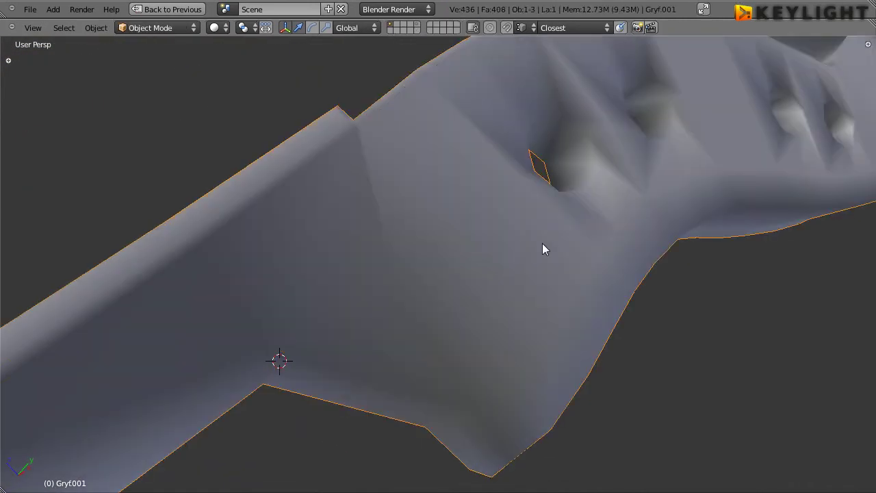
middle_drag(524, 310, 459, 310)
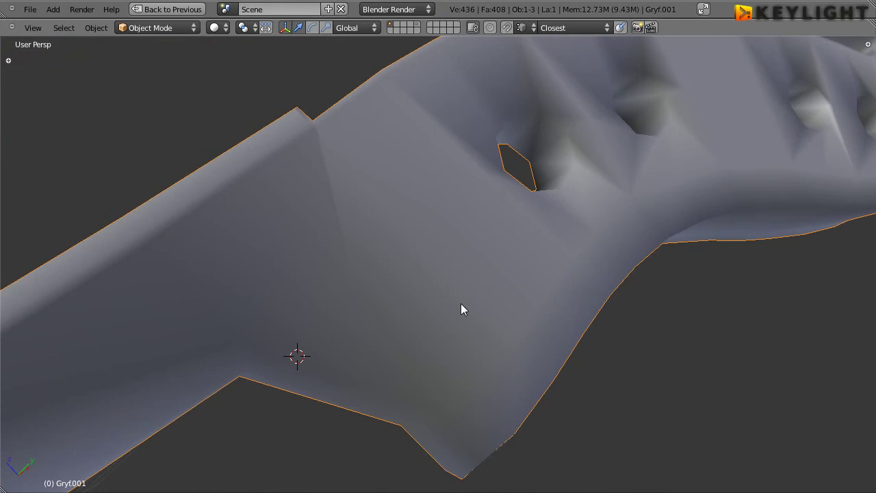
key(ctrl+Up)
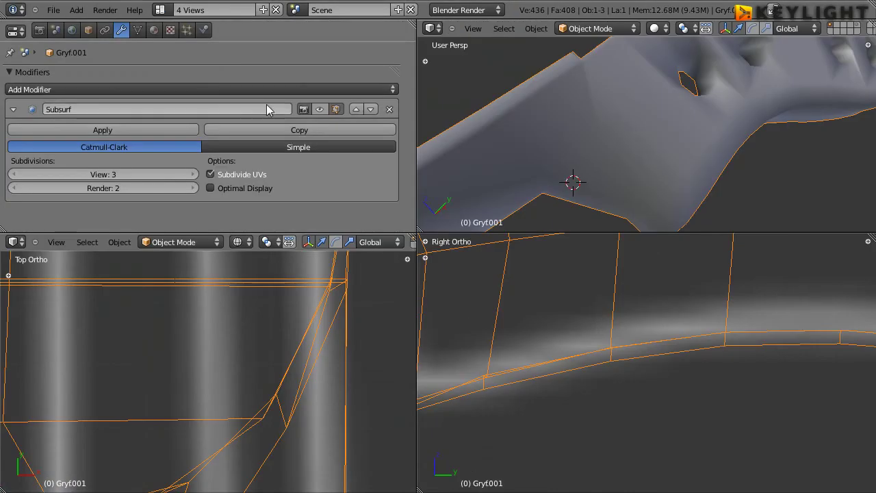
click(320, 109)
key(ctrl+Up)
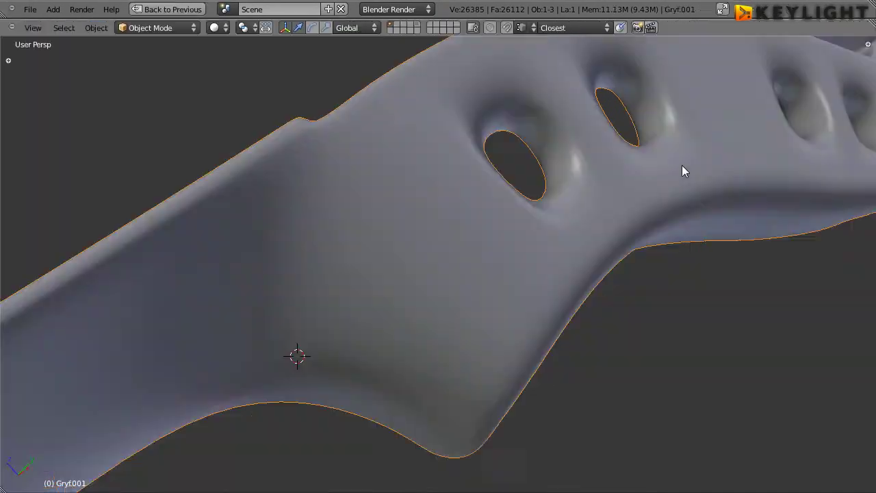
mouse_move(682, 171)
middle_down()
mouse_move(524, 303)
mouse_move(475, 278)
mouse_move(474, 176)
mouse_move(541, 371)
mouse_move(544, 405)
mouse_move(409, 362)
mouse_move(609, 331)
mouse_move(623, 403)
mouse_move(595, 394)
middle_up()
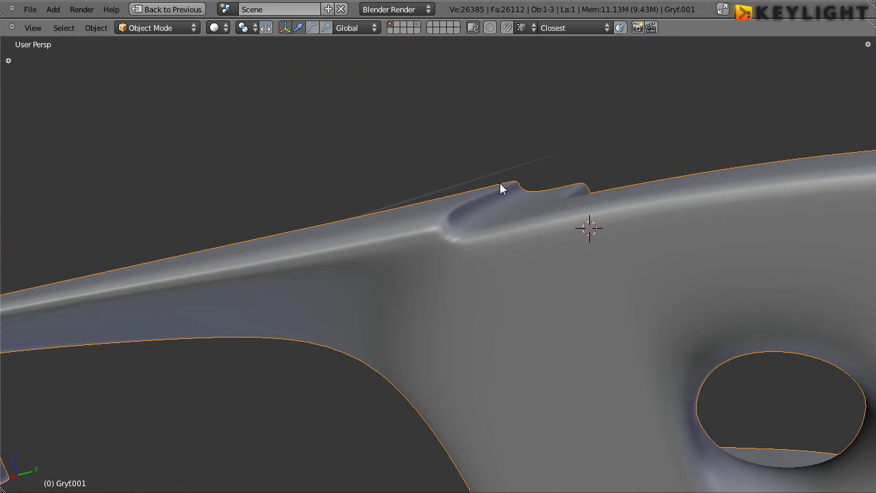
key(Tab)
mouse_move(481, 254)
middle_down()
mouse_move(519, 261)
mouse_move(530, 231)
middle_up()
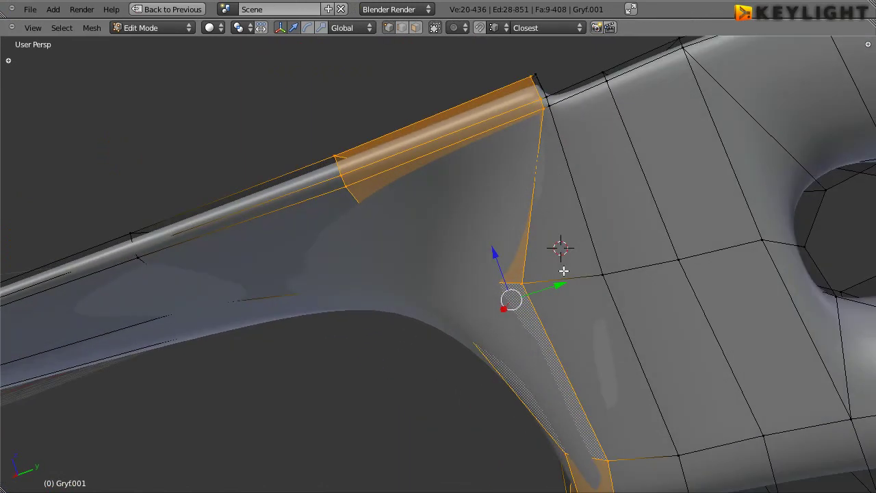
Step: Select the three vertices up the heel's vertical edge and shift them 0.0096 along Y
mouse_move(473, 103)
middle_down()
mouse_move(624, 295)
mouse_move(599, 243)
middle_up()
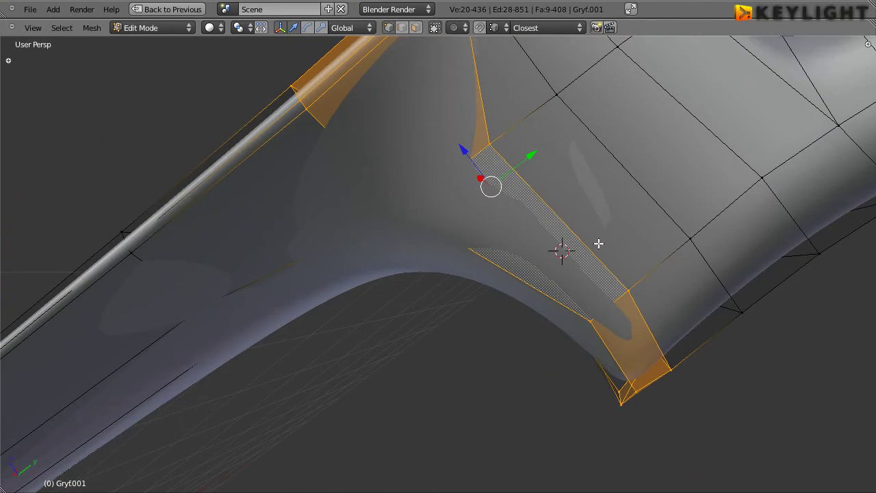
right_click(488, 142)
right_click(626, 289)
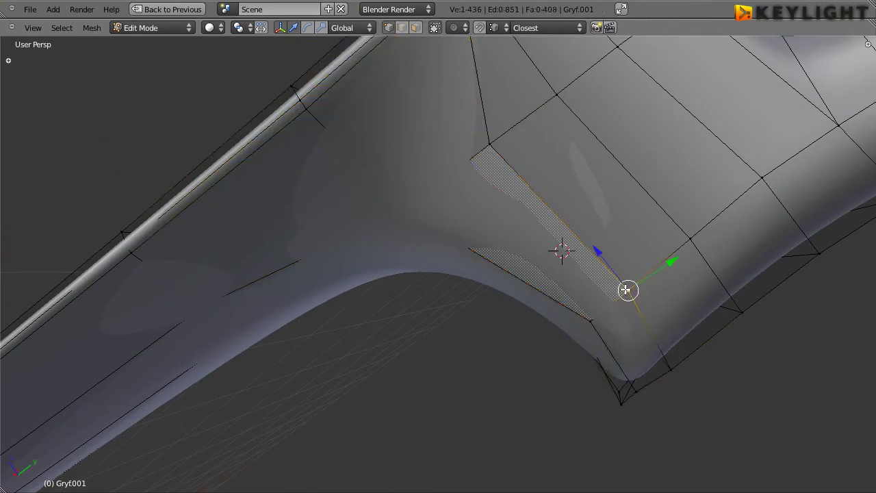
mouse_move(673, 366)
middle_down()
mouse_move(577, 190)
mouse_move(646, 135)
mouse_move(583, 48)
mouse_move(678, 336)
mouse_move(607, 233)
mouse_move(565, 209)
mouse_move(655, 245)
mouse_move(689, 378)
mouse_move(563, 298)
mouse_move(409, 354)
middle_up()
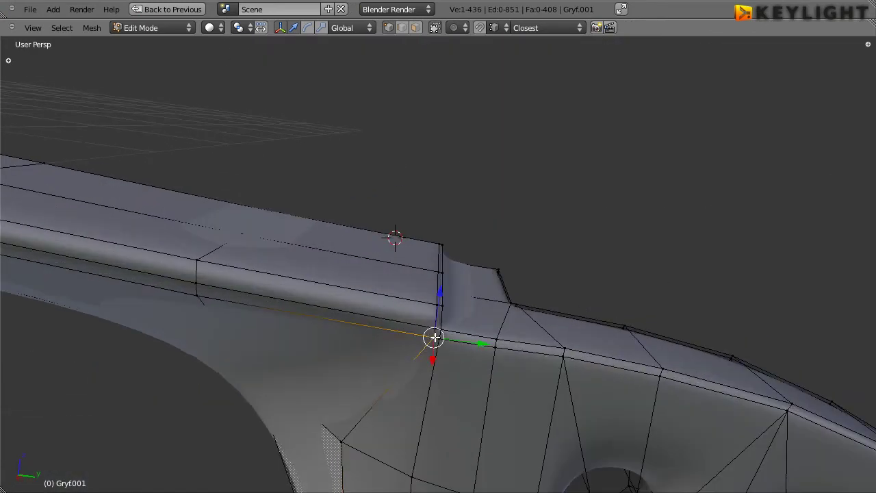
shift+right_click(434, 301)
shift+right_click(435, 268)
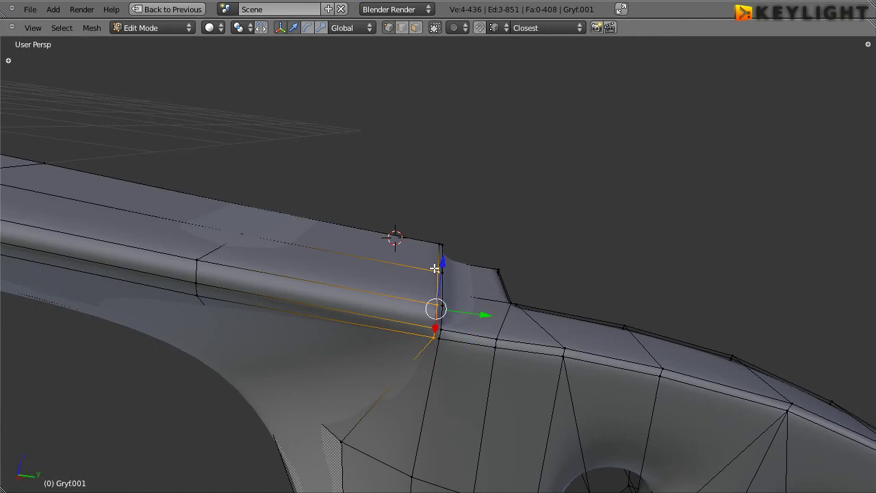
shift+right_click(439, 243)
scroll(496, 343, up, 2)
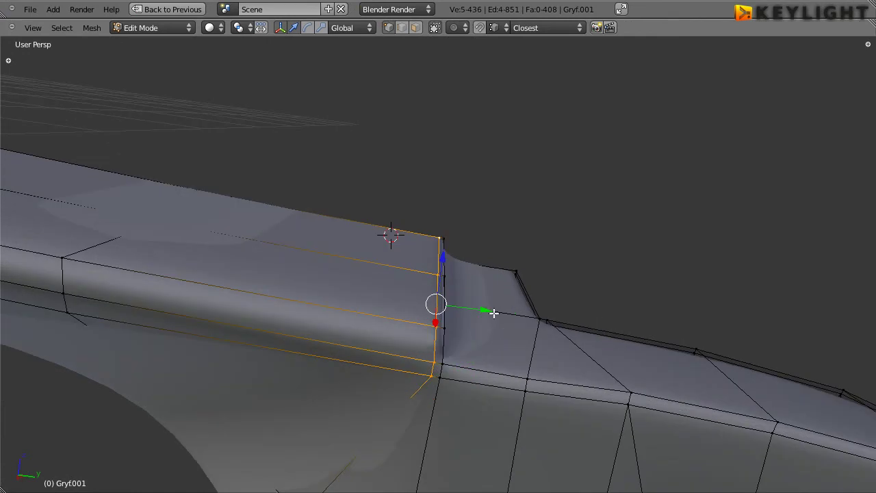
drag(486, 312, 488, 313)
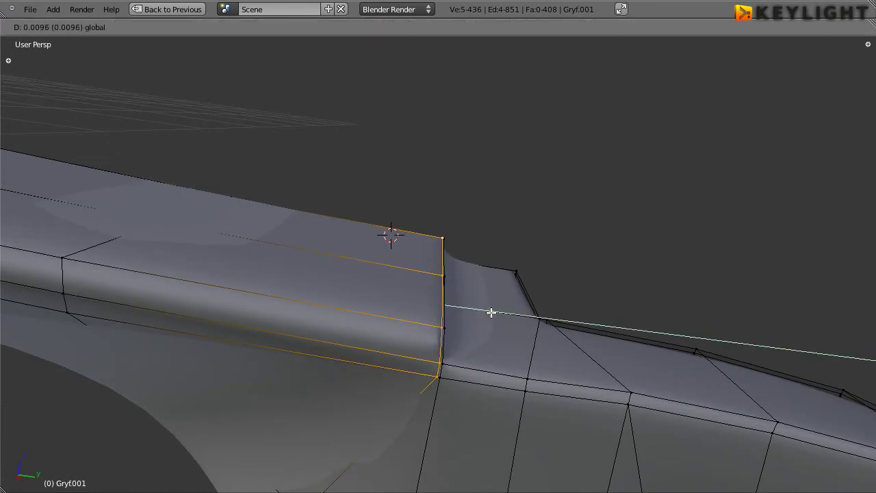
click(491, 312)
Step: Check the smoothed heel in Object Mode, then return to Edit Mode
key(Tab)
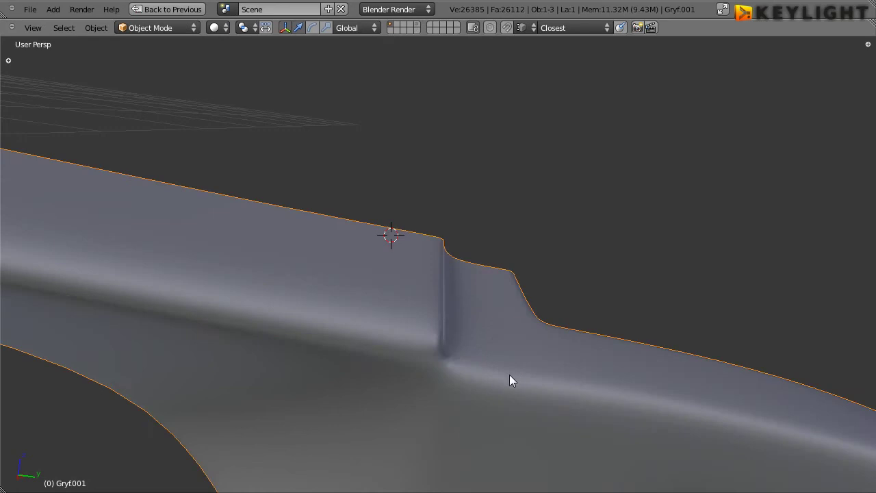
mouse_move(512, 380)
middle_down()
mouse_move(499, 386)
mouse_move(446, 309)
mouse_move(464, 284)
mouse_move(479, 226)
mouse_move(476, 182)
mouse_move(500, 348)
mouse_move(555, 354)
mouse_move(449, 356)
mouse_move(381, 386)
mouse_move(352, 385)
mouse_move(458, 392)
mouse_move(417, 306)
middle_up()
key(Tab)
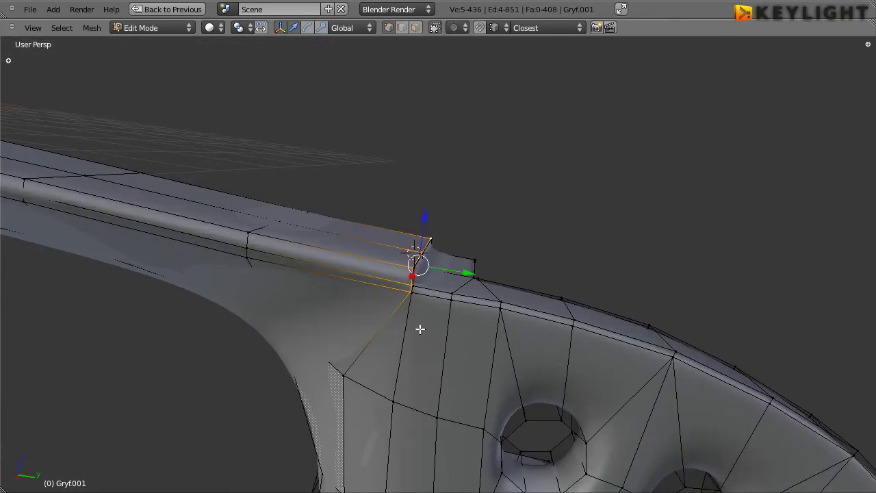
scroll(414, 313, down, 3)
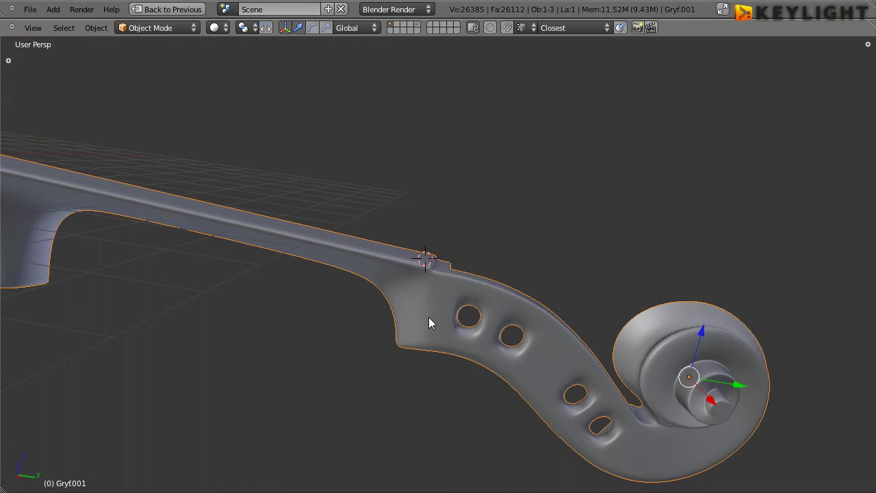
Step: Add a Mirror modifier to the neck, mirroring across Z instead of X
key(ctrl+Up)
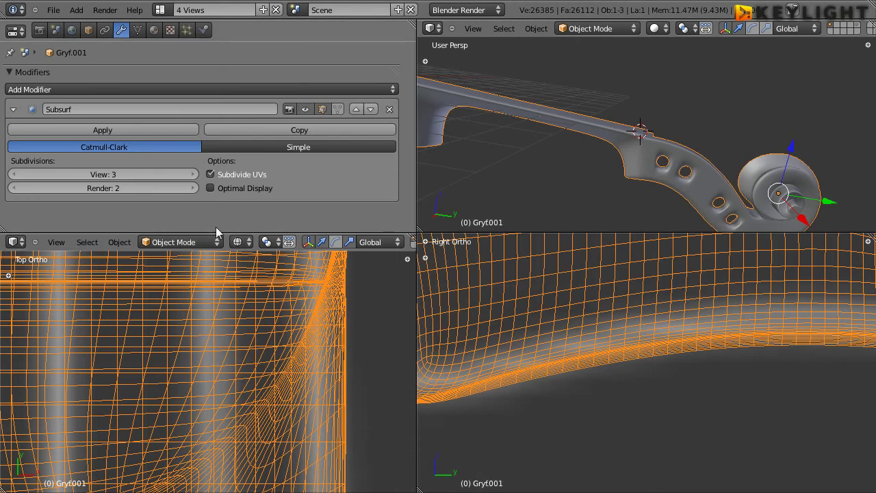
click(15, 110)
click(43, 88)
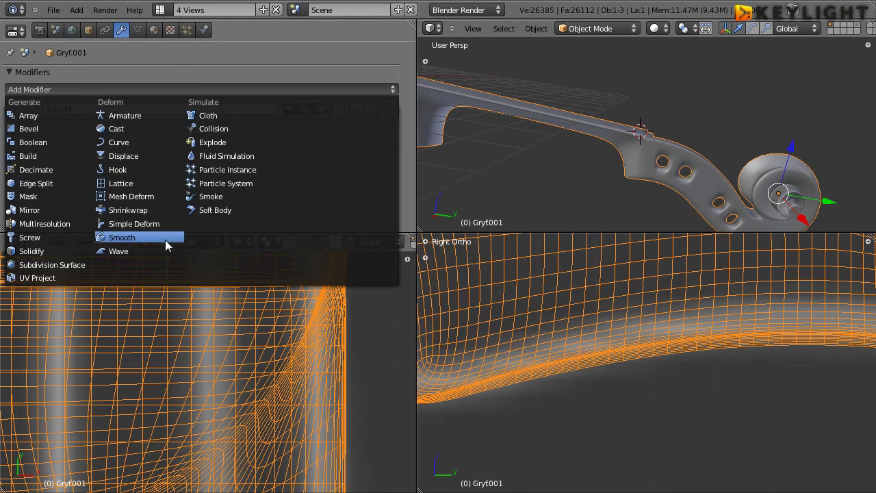
click(54, 210)
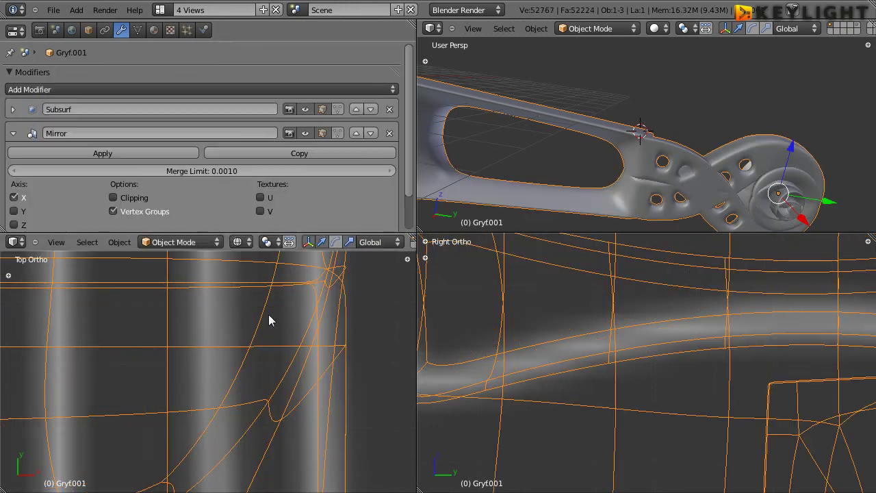
click(14, 224)
click(14, 198)
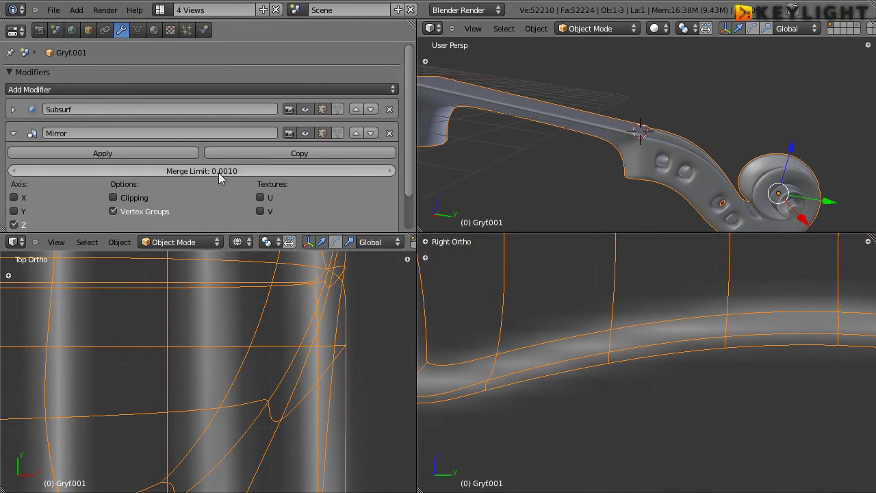
mouse_move(604, 160)
middle_down()
mouse_move(568, 69)
mouse_move(627, 227)
mouse_move(638, 51)
mouse_move(631, 46)
middle_up()
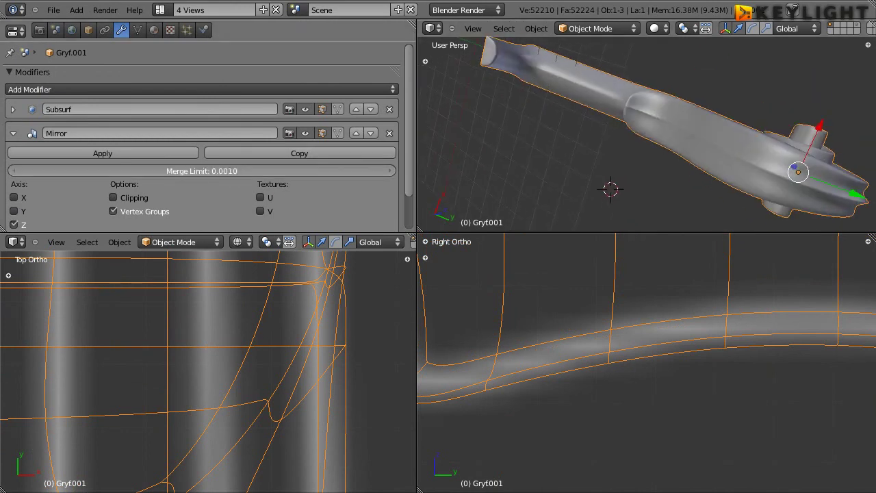
Step: Set the Mirror merge limit to 0.0486 and apply the modifier
drag(202, 170, 233, 170)
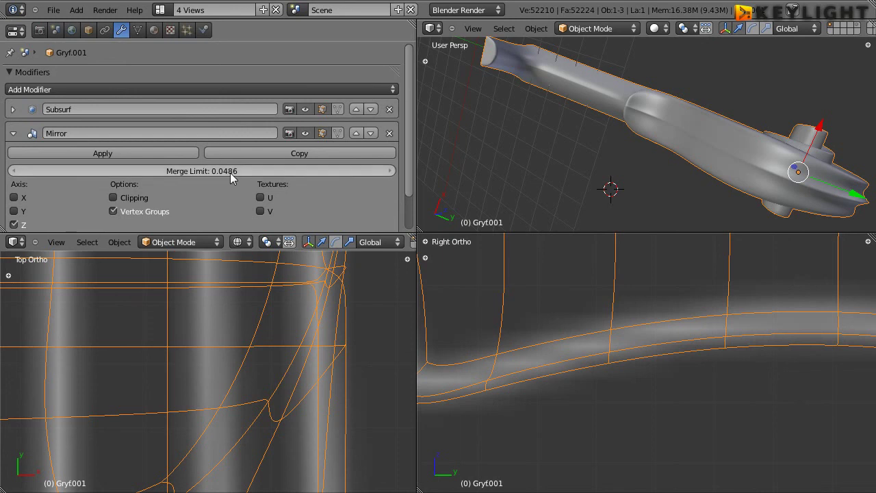
scroll(207, 361, down, 2)
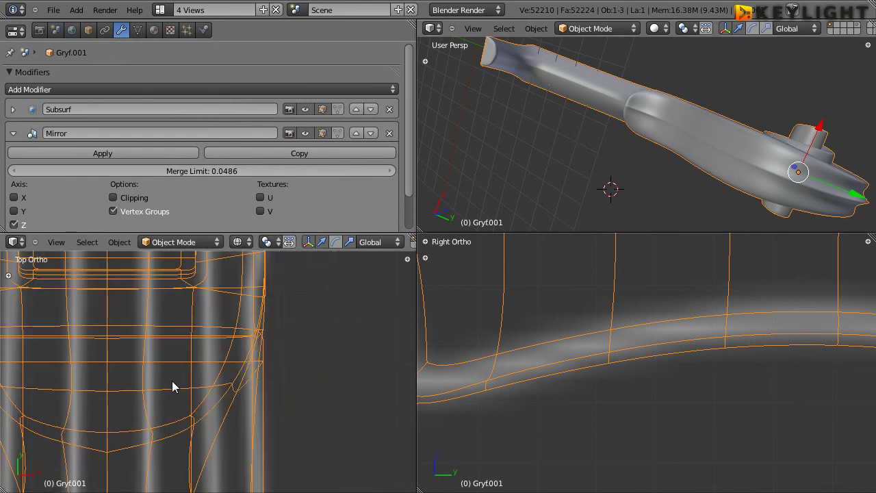
scroll(176, 378, down, 2)
scroll(176, 378, down, 2)
scroll(201, 434, down, 2)
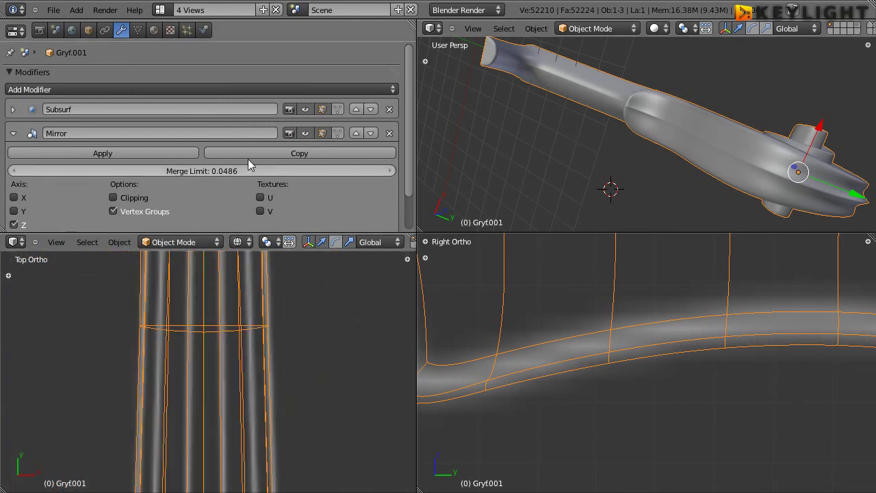
click(131, 155)
mouse_move(761, 135)
middle_down()
mouse_move(789, 178)
mouse_move(792, 157)
middle_up()
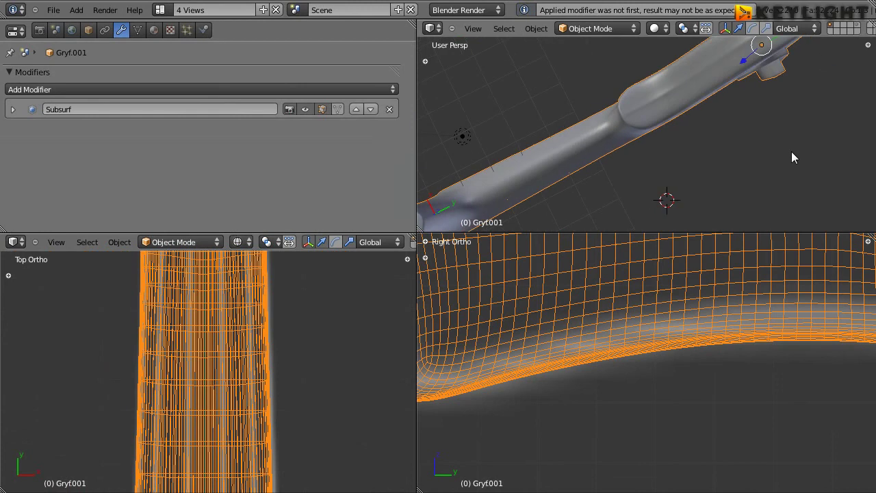
Step: Inspect the mirrored neck and pegbox end, switching between Edit and Object Mode
key(ctrl+space)
mouse_move(564, 186)
middle_down()
mouse_move(436, 267)
mouse_move(403, 248)
middle_up()
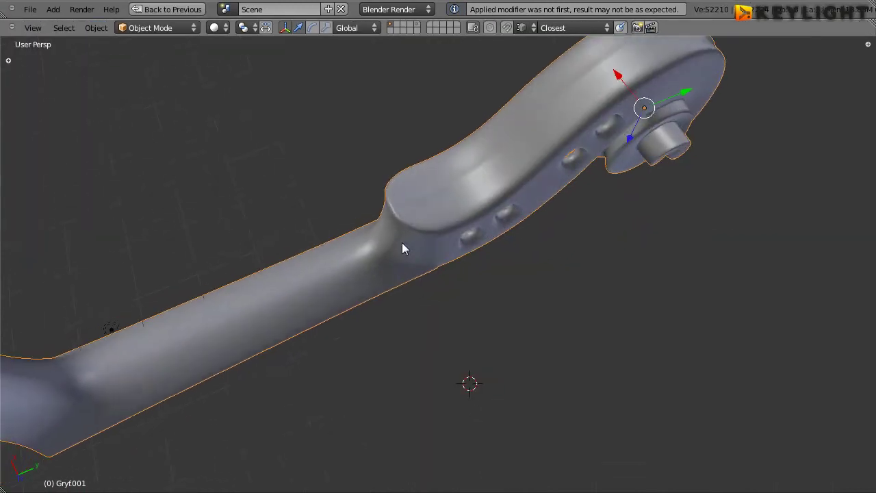
mouse_move(270, 356)
middle_down()
mouse_move(418, 347)
mouse_move(450, 379)
mouse_move(545, 192)
mouse_move(601, 260)
mouse_move(461, 219)
mouse_move(593, 356)
mouse_move(519, 153)
mouse_move(544, 345)
mouse_move(554, 256)
mouse_move(522, 260)
mouse_move(331, 352)
mouse_move(258, 254)
middle_up()
key(Tab)
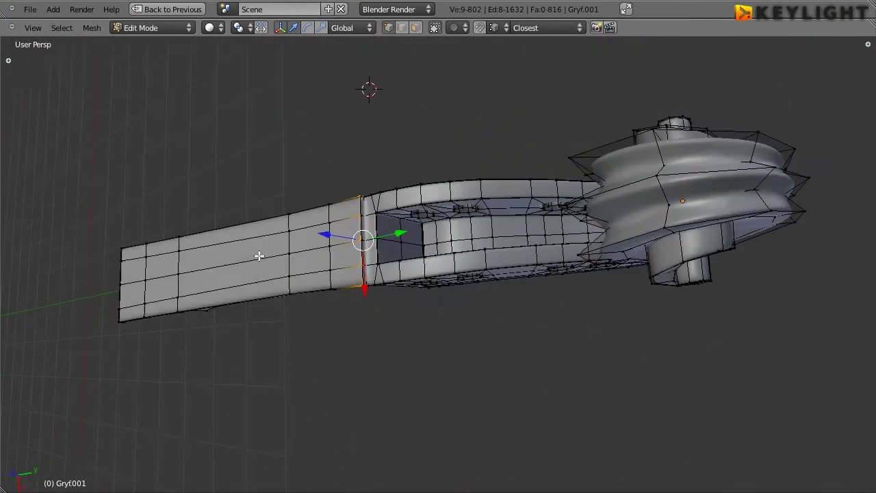
scroll(259, 254, up, 4)
mouse_move(333, 244)
middle_down()
mouse_move(466, 320)
mouse_move(511, 333)
mouse_move(514, 317)
mouse_move(382, 313)
mouse_move(364, 276)
mouse_move(411, 171)
mouse_move(356, 113)
middle_up()
mouse_move(544, 320)
middle_down()
mouse_move(467, 183)
mouse_move(630, 174)
mouse_move(415, 203)
mouse_move(461, 274)
mouse_move(403, 139)
mouse_move(406, 256)
mouse_move(448, 226)
mouse_move(338, 261)
mouse_move(294, 322)
mouse_move(344, 244)
mouse_move(262, 261)
mouse_move(306, 215)
middle_up()
key(Tab)
mouse_move(262, 184)
middle_down()
mouse_move(385, 295)
mouse_move(306, 268)
middle_up()
key(Tab)
mouse_move(390, 246)
middle_down()
mouse_move(377, 258)
mouse_move(418, 278)
mouse_move(438, 216)
mouse_move(451, 214)
middle_up()
Step: In wireframe, select the corner vertex of the neck-pegbox curve and nudge it slightly along one axis
key(z)
right_click(410, 237)
shift+right_click(315, 319)
mouse_move(402, 266)
middle_down()
mouse_move(333, 313)
mouse_move(324, 77)
middle_up()
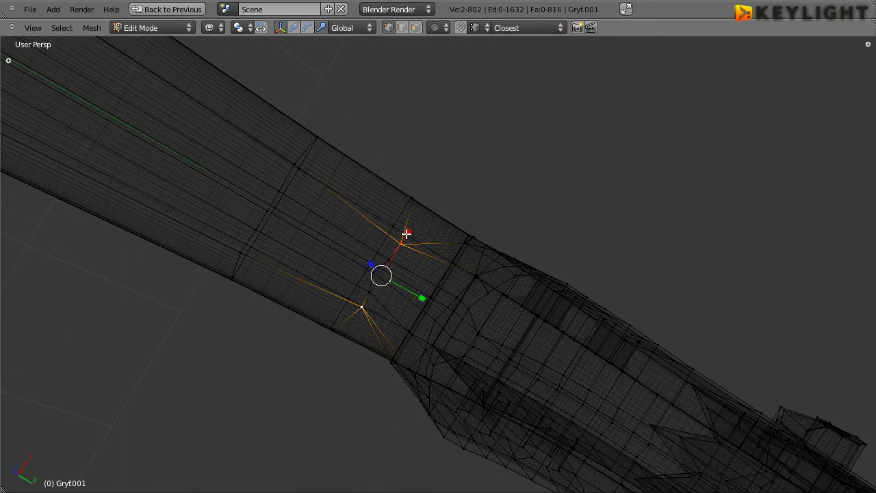
key(s)
key(Escape)
mouse_move(384, 285)
middle_down()
mouse_move(493, 296)
mouse_move(582, 205)
mouse_move(603, 121)
mouse_move(593, 118)
mouse_move(453, 182)
middle_up()
right_click(304, 268)
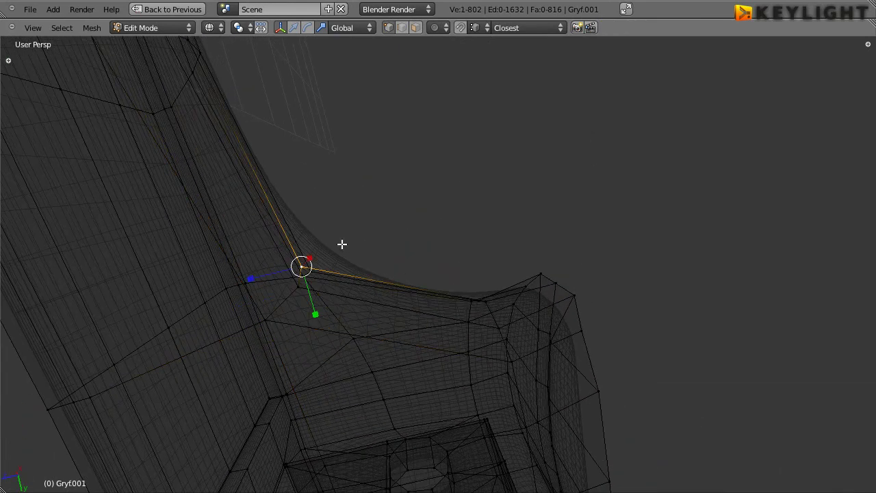
mouse_move(342, 245)
middle_down()
mouse_move(330, 254)
mouse_move(337, 212)
middle_up()
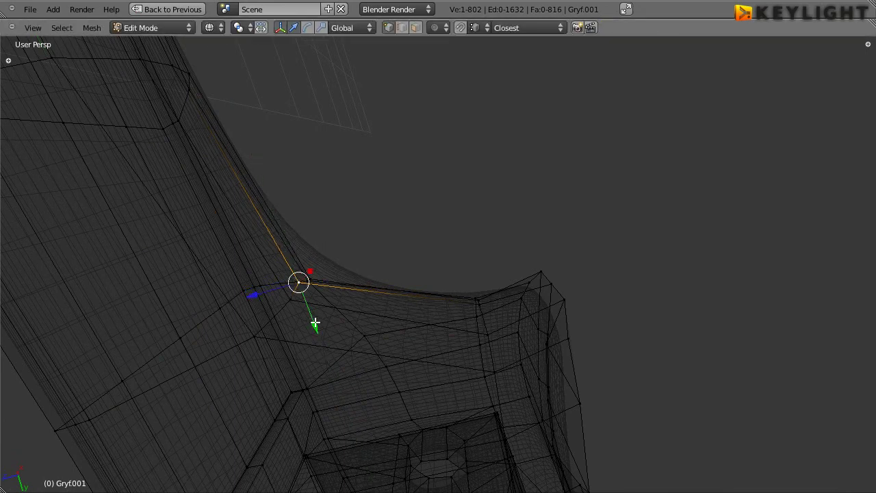
drag(258, 295, 264, 296)
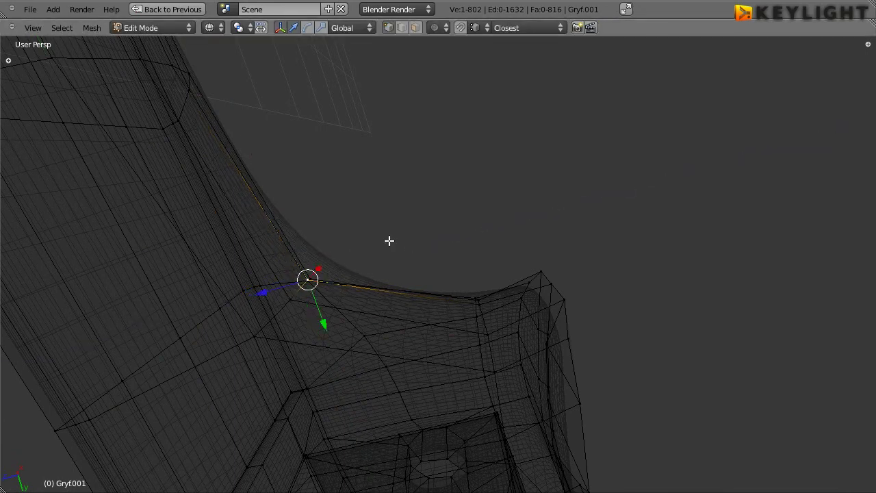
mouse_move(389, 240)
middle_down()
mouse_move(271, 350)
mouse_move(357, 397)
mouse_move(481, 313)
mouse_move(456, 235)
mouse_move(438, 231)
middle_up()
Step: Inspect the smoothed mirrored neck in Object Mode, toggling solid and wireframe display
key(Tab)
mouse_move(454, 265)
middle_down()
mouse_move(425, 294)
mouse_move(158, 315)
mouse_move(504, 329)
middle_up()
key(z)
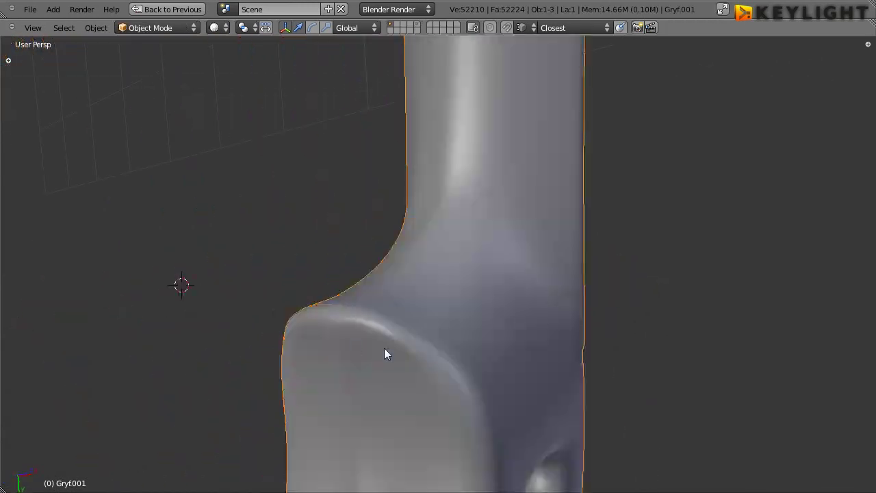
mouse_move(384, 349)
middle_down()
mouse_move(447, 290)
mouse_move(278, 313)
mouse_move(425, 299)
mouse_move(507, 349)
mouse_move(411, 367)
mouse_move(347, 299)
mouse_move(284, 274)
mouse_move(183, 262)
middle_up()
key(z)
key(z)
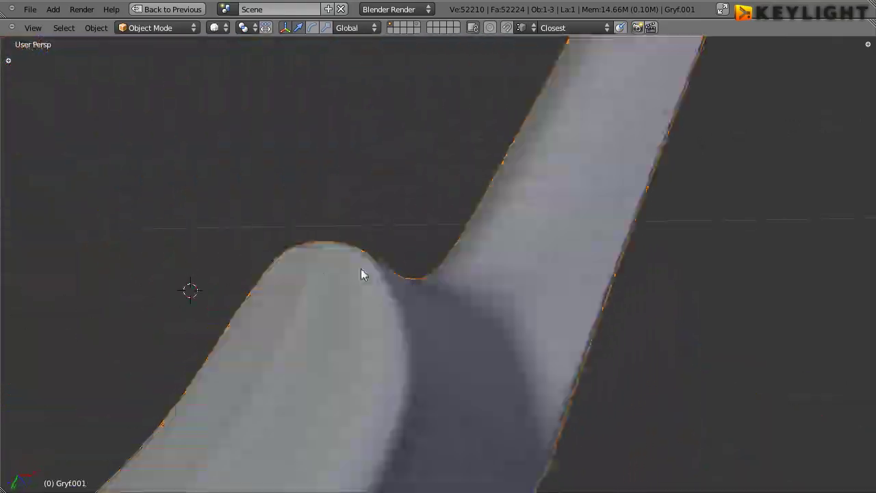